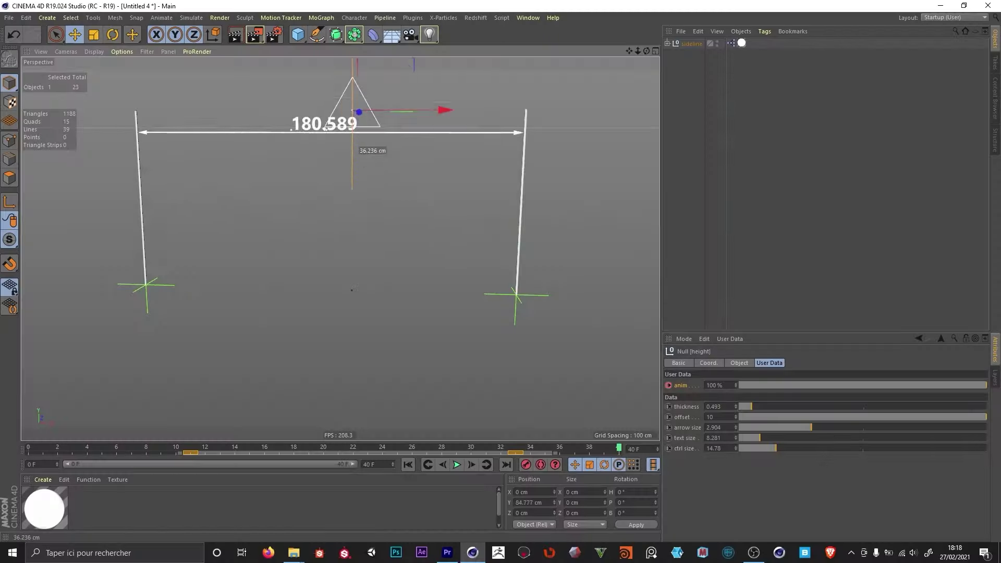
# Lower the dimension rig's controller to about 51 cm in Y and adjust its offset, arrow size and anim settings
pyautogui.moveTo(352, 97); pyautogui.dragTo(353, 144)
pyautogui.moveTo(773, 417); pyautogui.dragTo(994, 424)
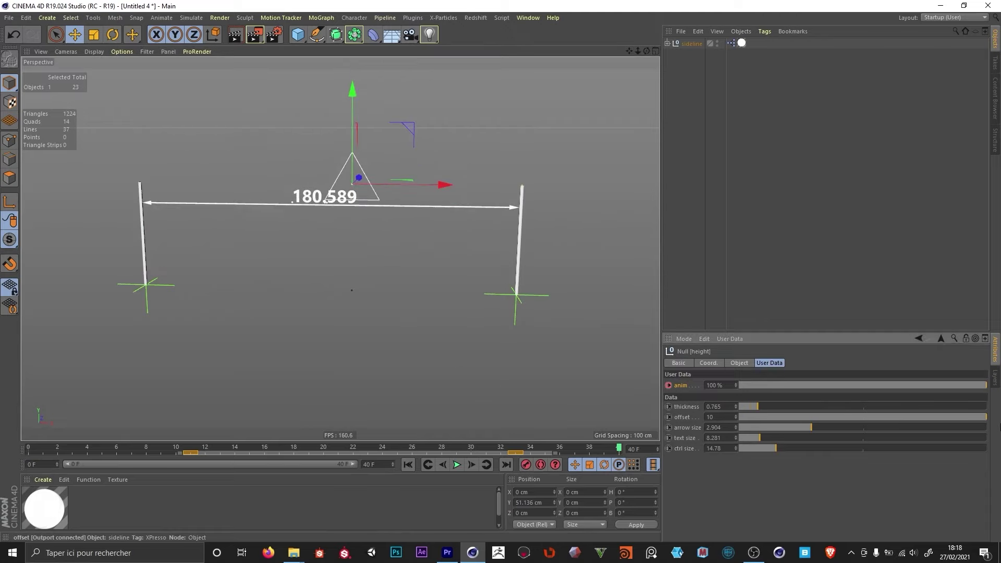
pyautogui.moveTo(810, 428); pyautogui.dragTo(774, 438)
pyautogui.moveTo(972, 384); pyautogui.dragTo(715, 411)
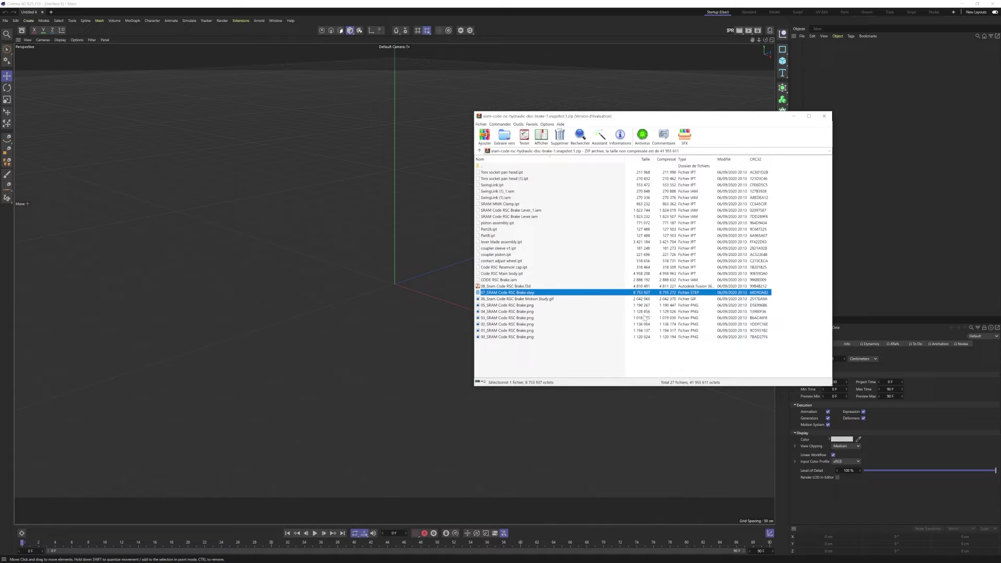
# Import 07_SRAM Code RSC Brake.step from the open archive into the empty Cinema 4D scene
pyautogui.click(528, 292)
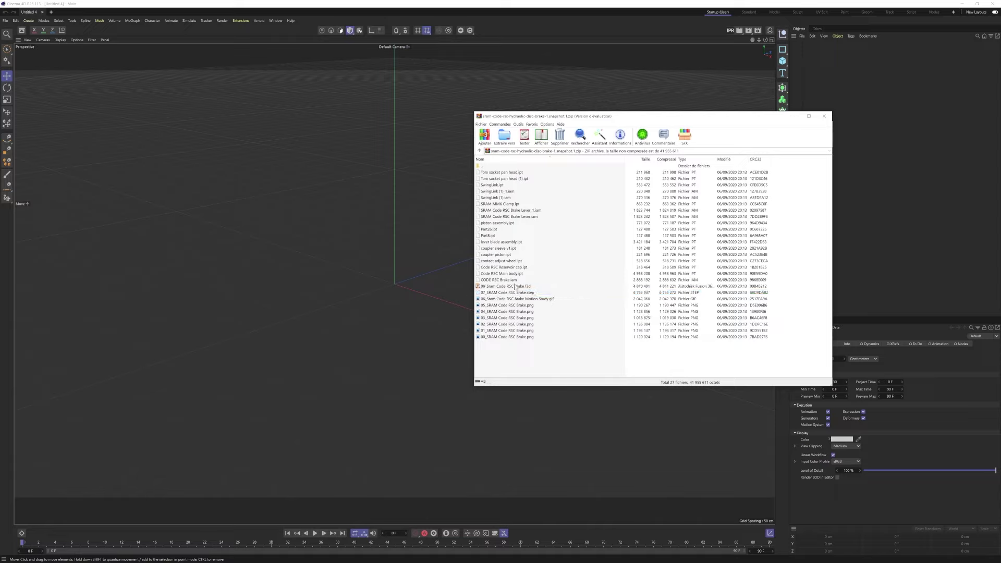
pyautogui.click(530, 293)
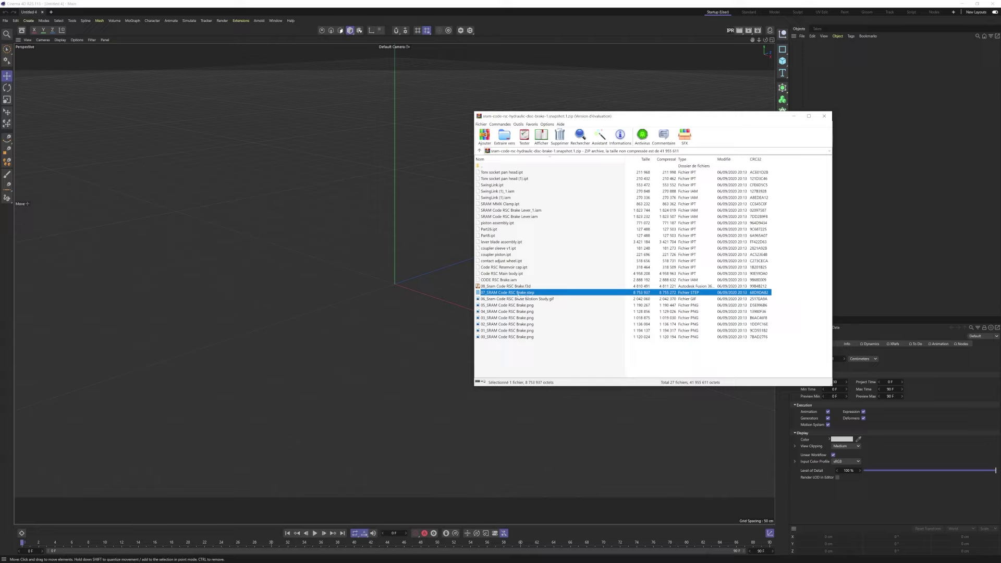
pyautogui.moveTo(530, 292); pyautogui.dragTo(336, 296)
pyautogui.click(324, 369)
# Take the SRAM Code RSC Brake Lever(1) group out of the imported hierarchy and delete the leftover parent object
pyautogui.click(792, 44)
pyautogui.moveTo(829, 50); pyautogui.dragTo(828, 155)
pyautogui.click(819, 46)
pyautogui.press('Delete')
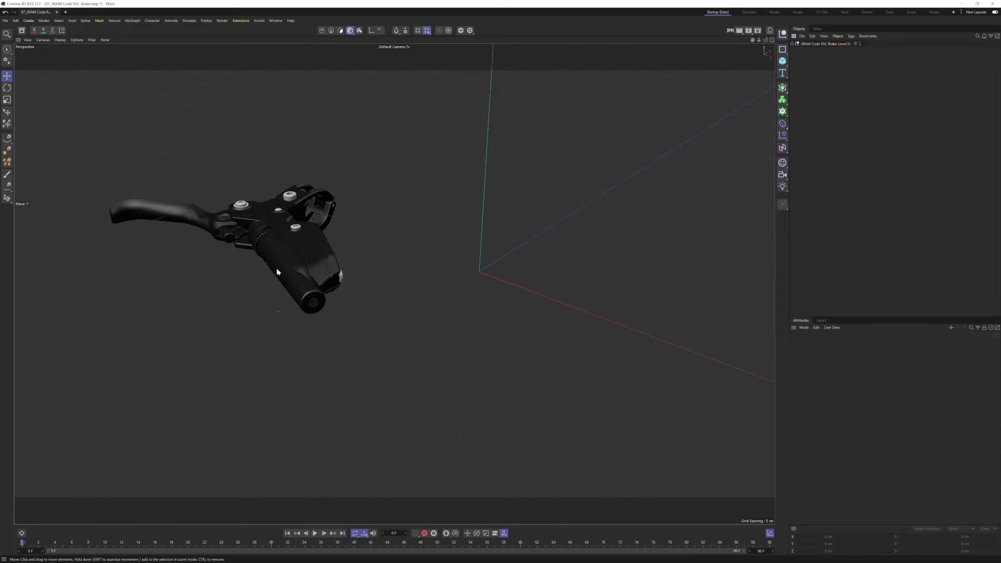
# Locate the ball part in the Code RSC Main body group, move it down out of the lever, and delete it
pyautogui.keyDown('alt'); pyautogui.moveTo(268, 277); pyautogui.dragTo(477, 296, button='middle'); pyautogui.keyUp('alt')
pyautogui.keyDown('alt'); pyautogui.moveTo(477, 296); pyautogui.dragTo(464, 320); pyautogui.keyUp('alt')
pyautogui.click(464, 320)
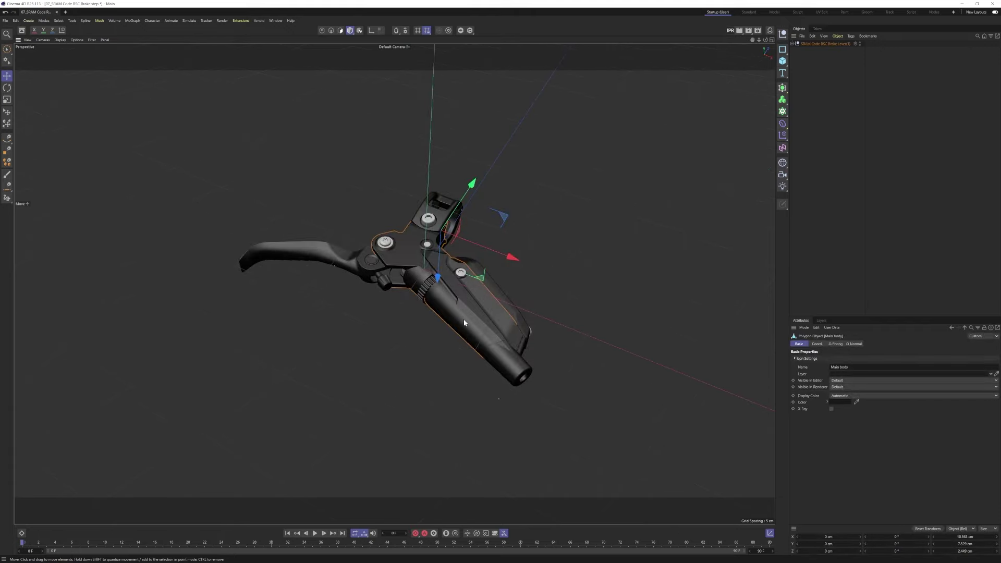
pyautogui.click(792, 43)
pyautogui.click(819, 102)
pyautogui.click(795, 102)
pyautogui.click(813, 121)
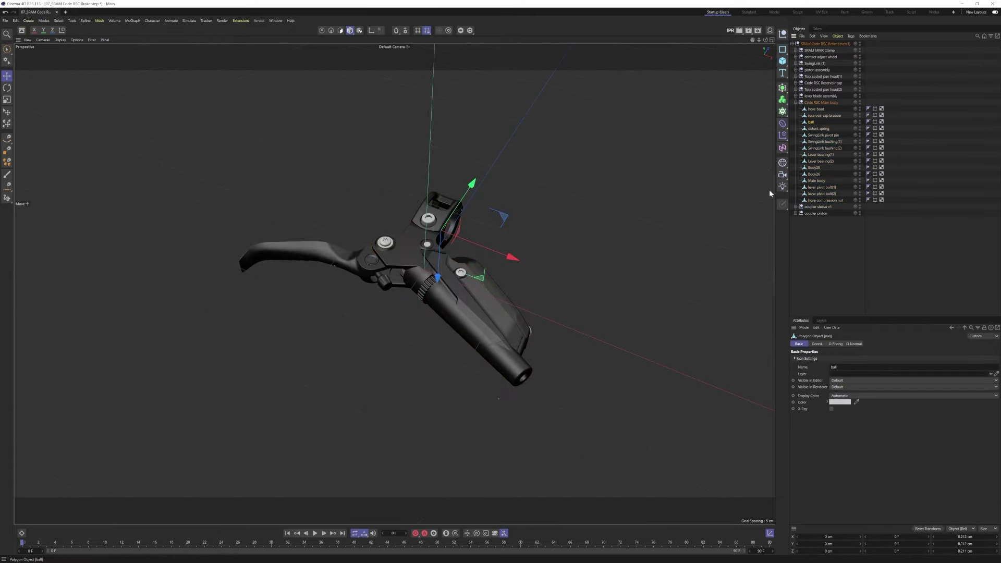
pyautogui.moveTo(472, 184); pyautogui.dragTo(439, 254)
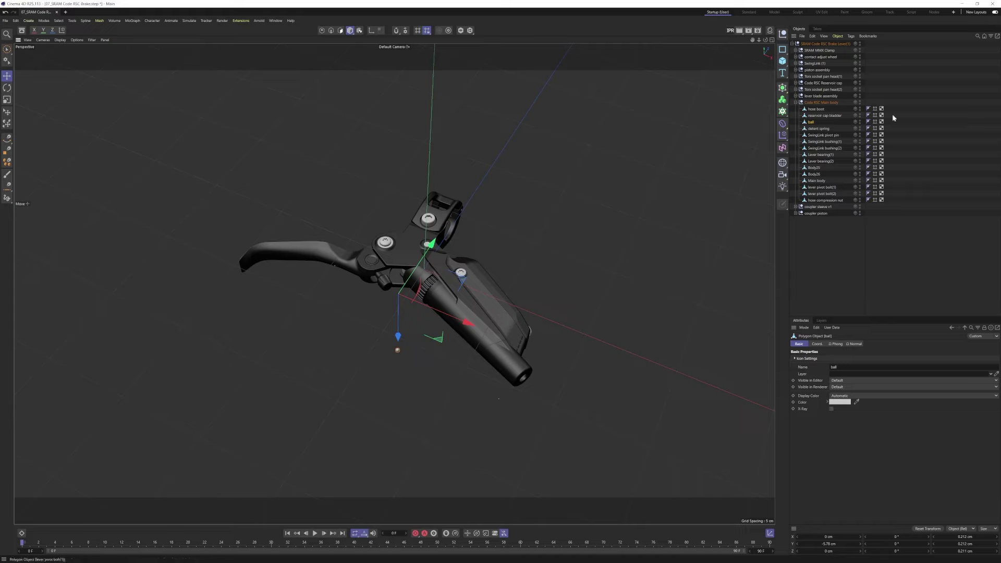
pyautogui.press('Delete')
# Move the detent spring down out of the lever body and delete it
pyautogui.click(812, 124)
pyautogui.moveTo(471, 183); pyautogui.dragTo(428, 248)
pyautogui.press('Delete')
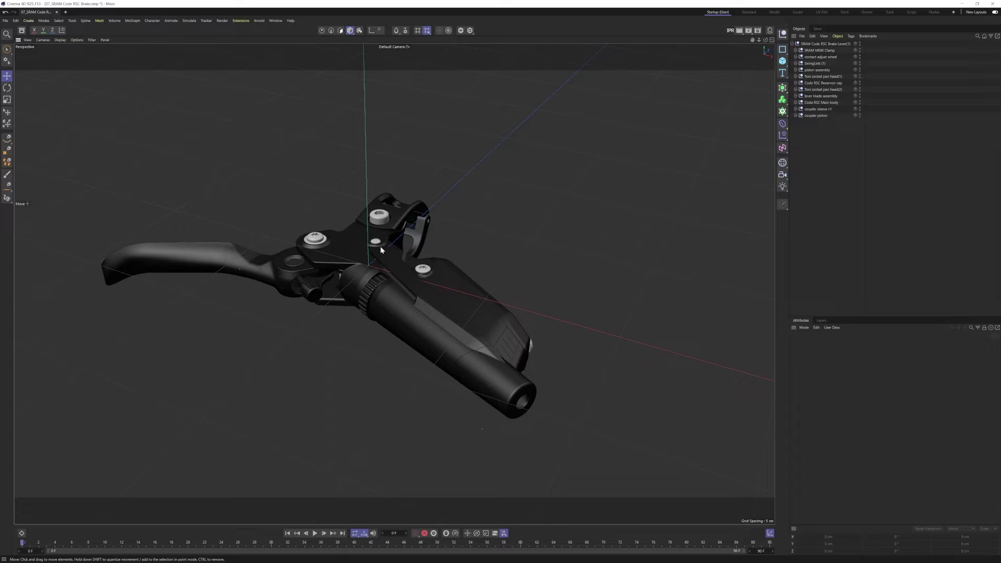
# Place the complete brake lever assembly inside a new Fracture object
pyautogui.keyDown('alt'); pyautogui.moveTo(377, 254); pyautogui.dragTo(432, 289); pyautogui.keyUp('alt')
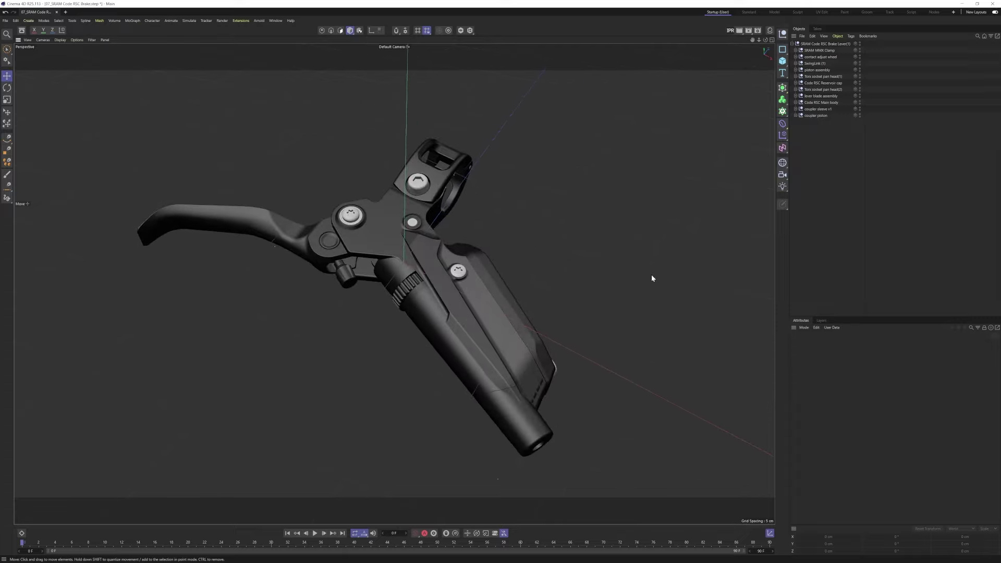
pyautogui.click(792, 43)
pyautogui.click(807, 45)
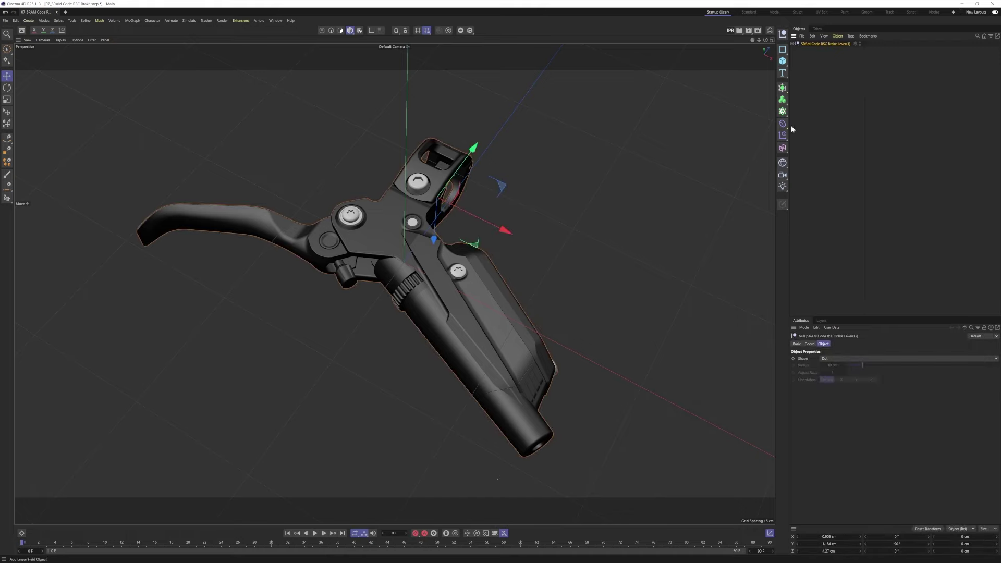
pyautogui.click(782, 111)
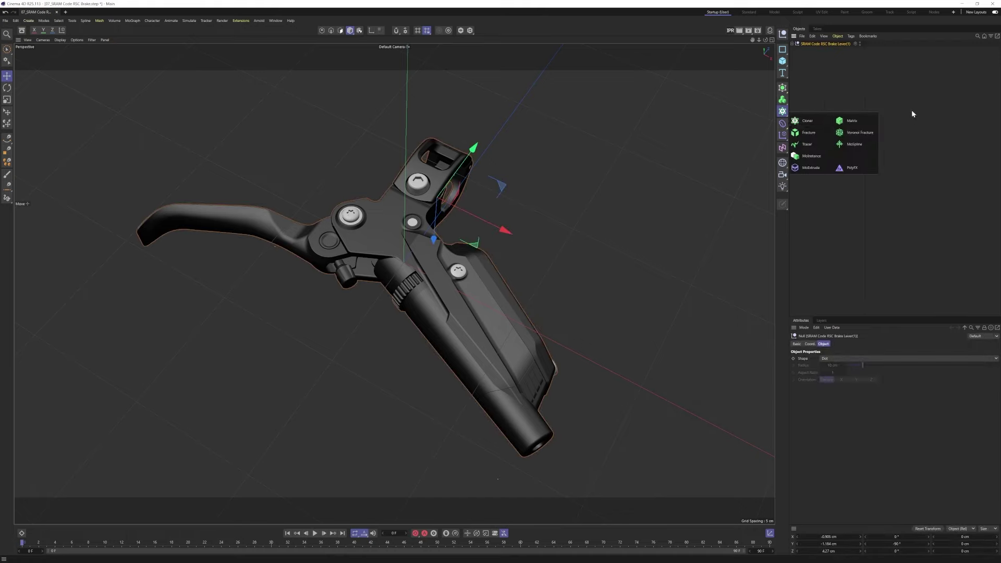
pyautogui.keyDown('alt'); pyautogui.click(821, 135); pyautogui.keyUp('alt')
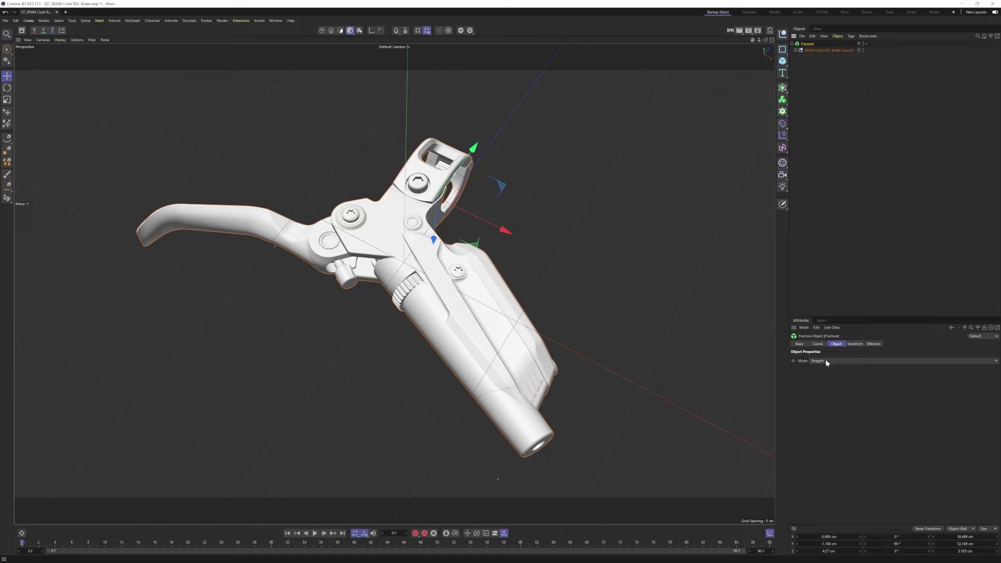
# Add a Push Apart effector to the Fracture object and set the Fracture mode to Explode Segments & Connect
pyautogui.click(782, 137)
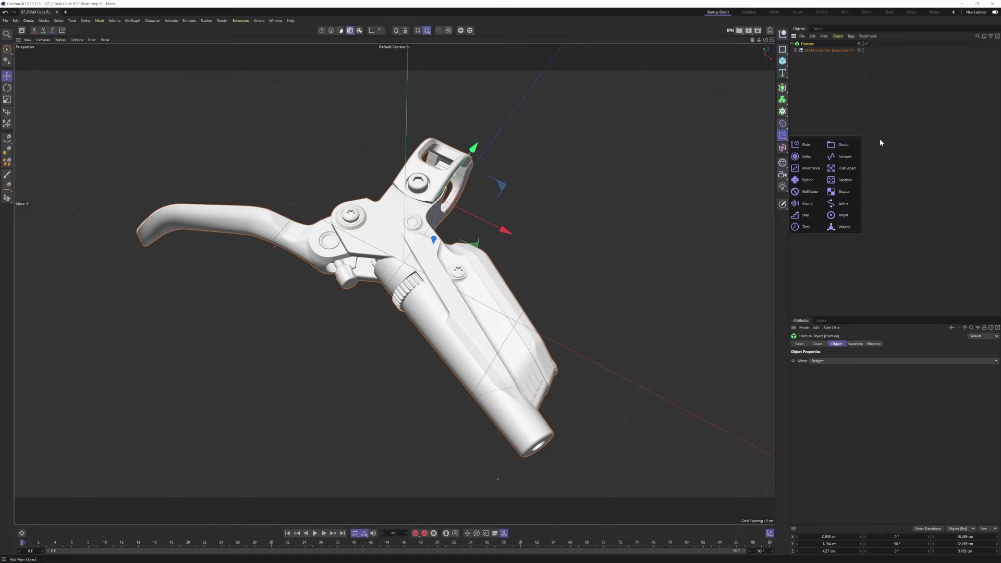
pyautogui.click(845, 170)
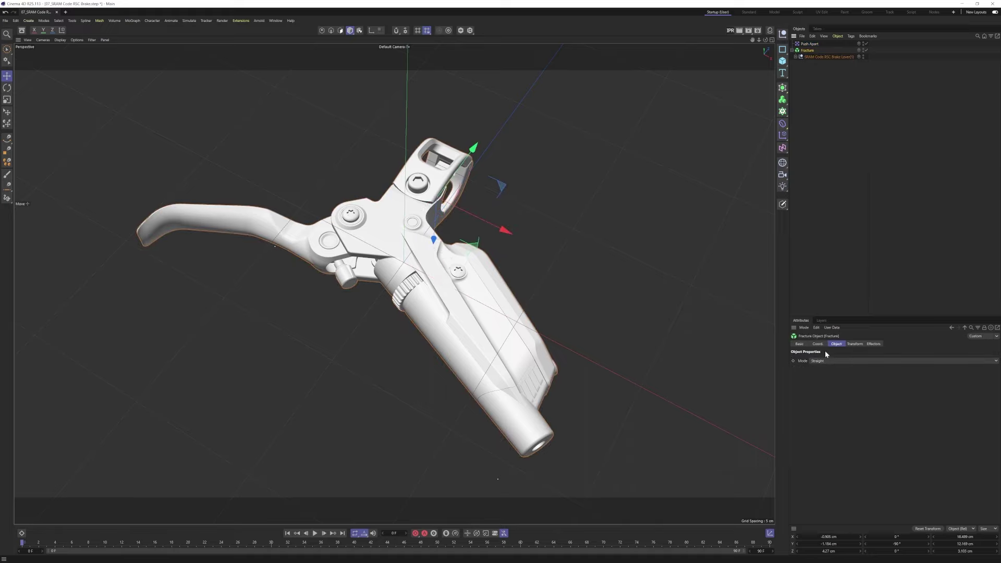
pyautogui.click(827, 359)
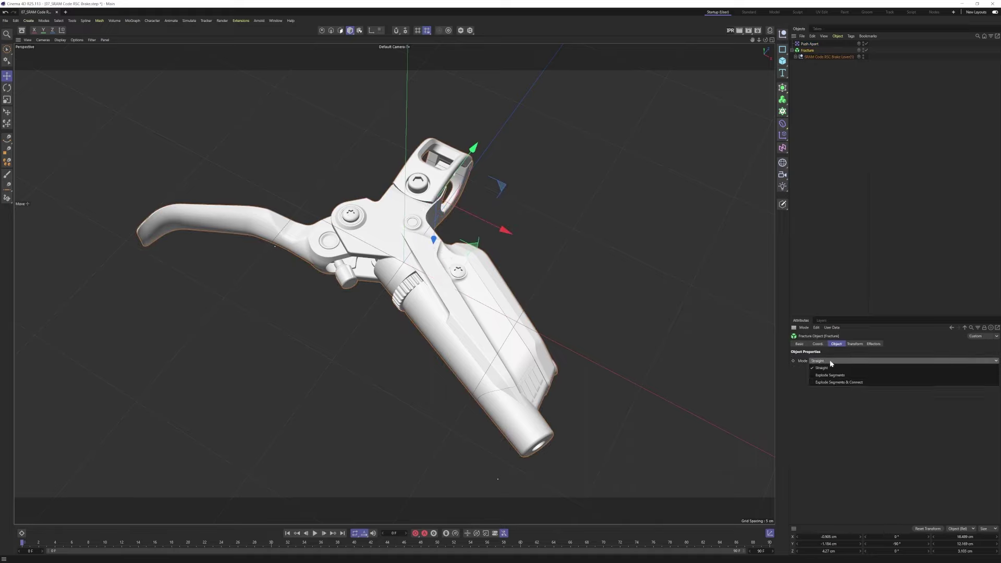
pyautogui.click(851, 383)
# Set the Push Apart effector's radius to 10 cm and its strength to 9 %
pyautogui.click(810, 44)
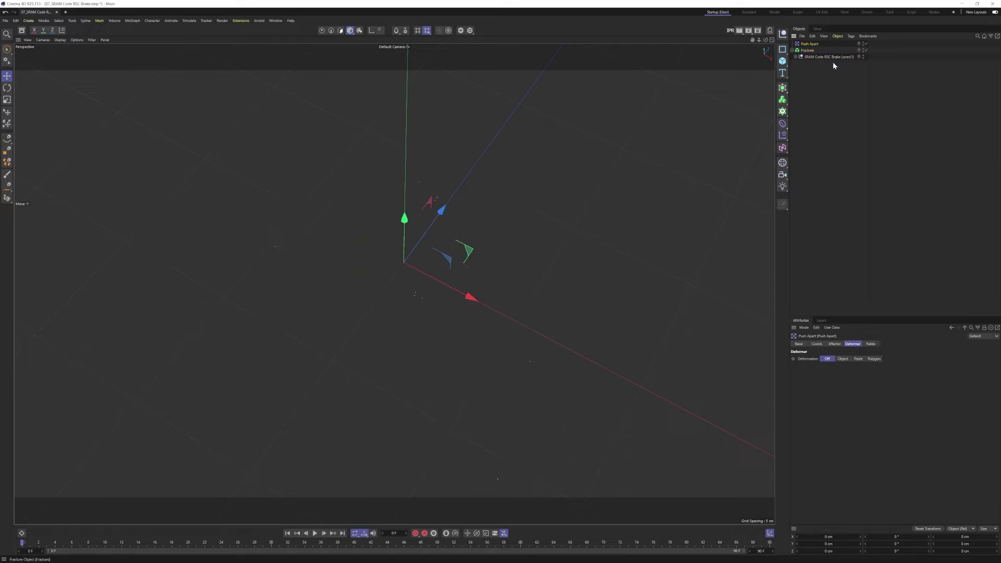
pyautogui.click(835, 344)
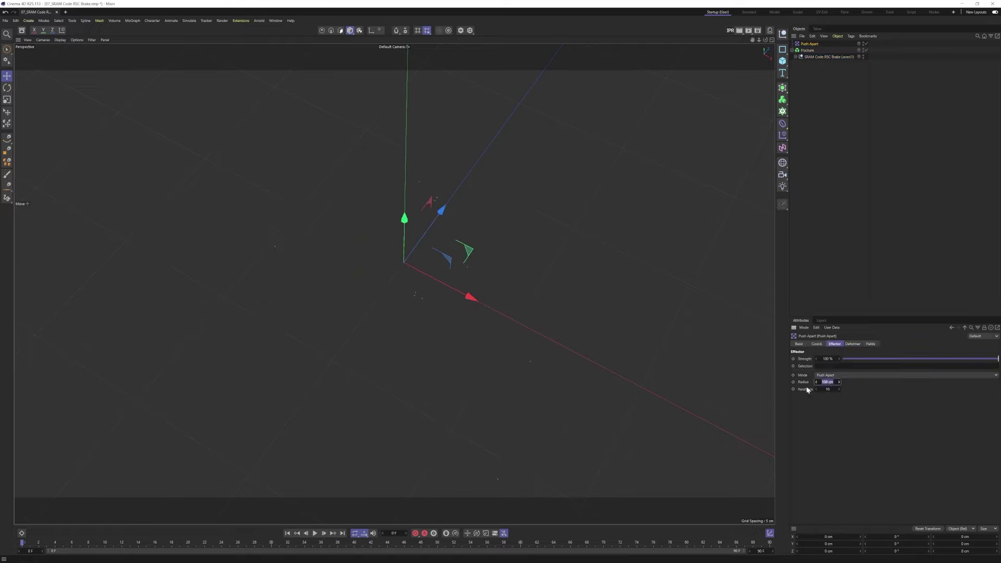
pyautogui.press('Return')
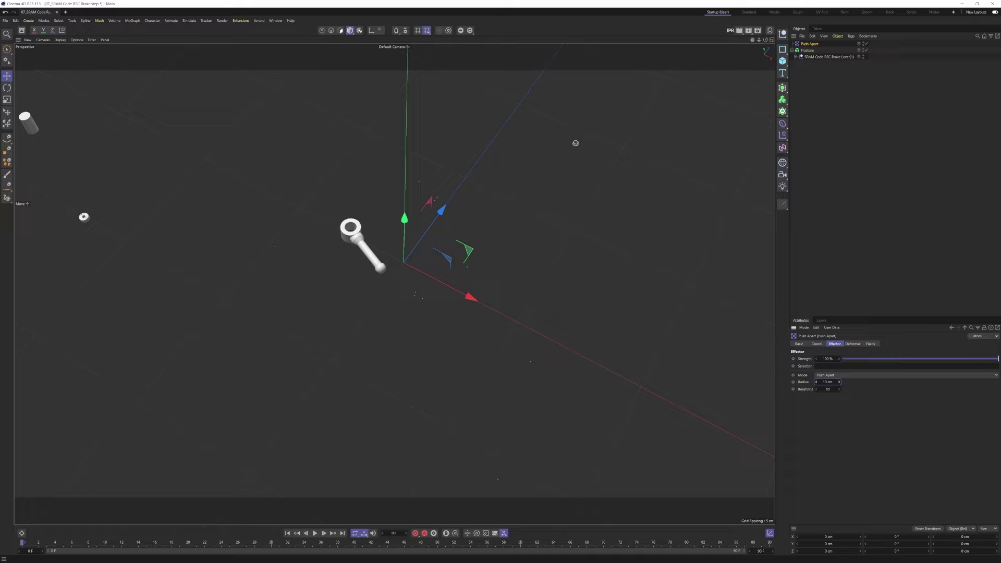
pyautogui.moveTo(983, 360); pyautogui.dragTo(859, 392)
pyautogui.keyDown('alt'); pyautogui.moveTo(496, 271); pyautogui.dragTo(497, 259); pyautogui.keyUp('alt')
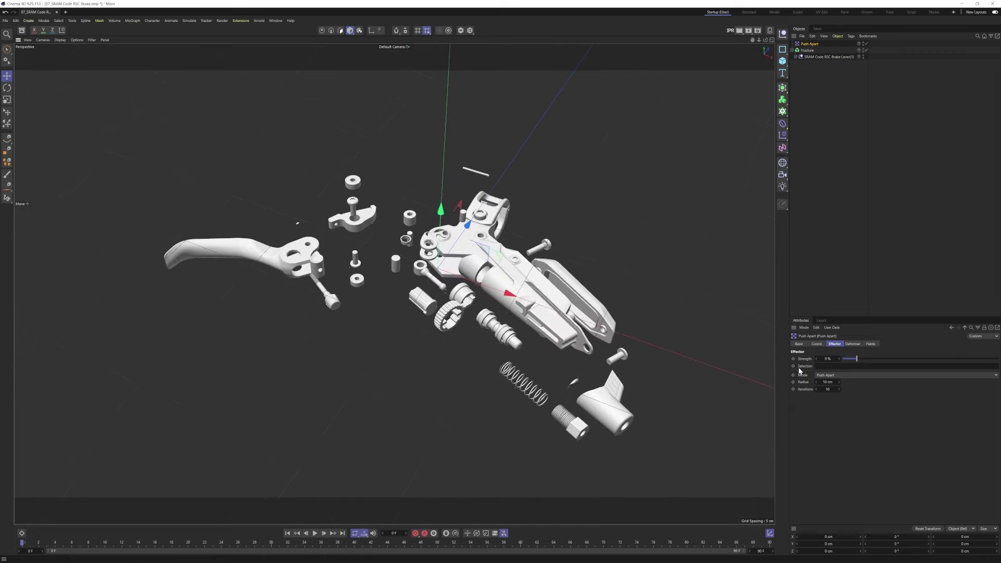
# Add a shortened Linear Field to the Push Apart effector, keyframing its X position and sliding it across the lever
pyautogui.click(870, 344)
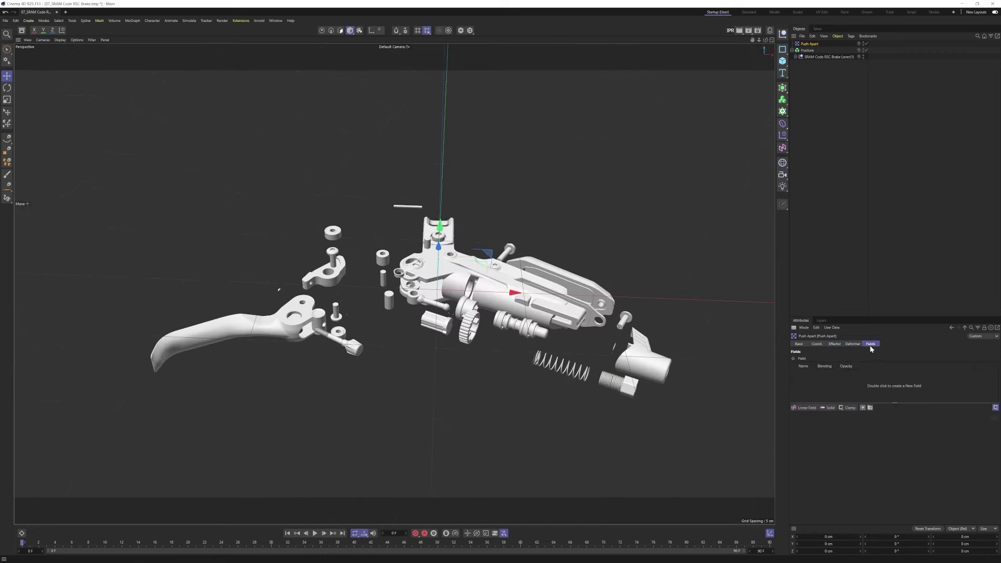
pyautogui.click(803, 410)
pyautogui.click(833, 440)
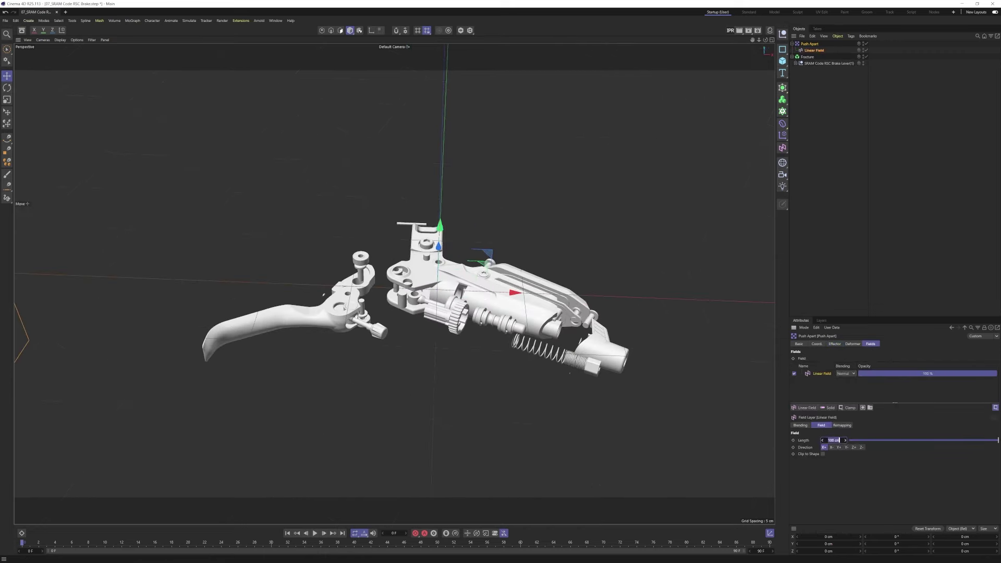
pyautogui.press('Return')
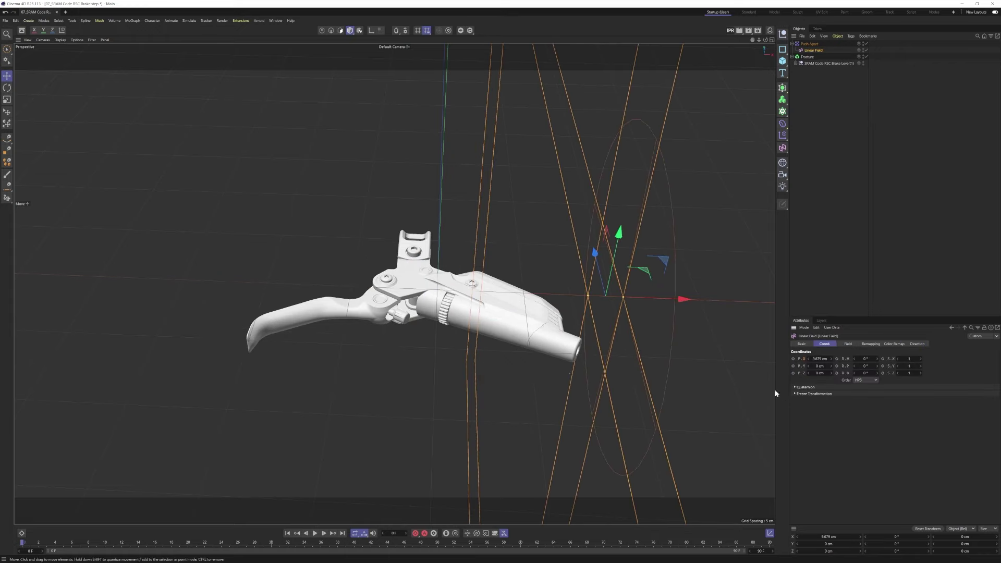
pyautogui.click(793, 359)
pyautogui.moveTo(681, 299); pyautogui.dragTo(341, 313)
# Add a Delay effector to the Fracture object and set its strength to 80 %
pyautogui.click(808, 57)
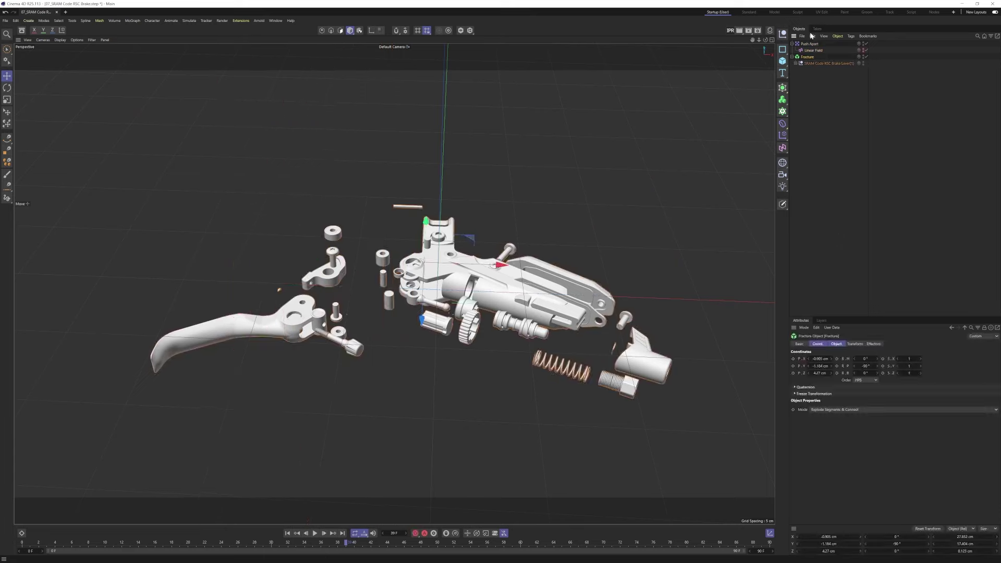
pyautogui.click(782, 135)
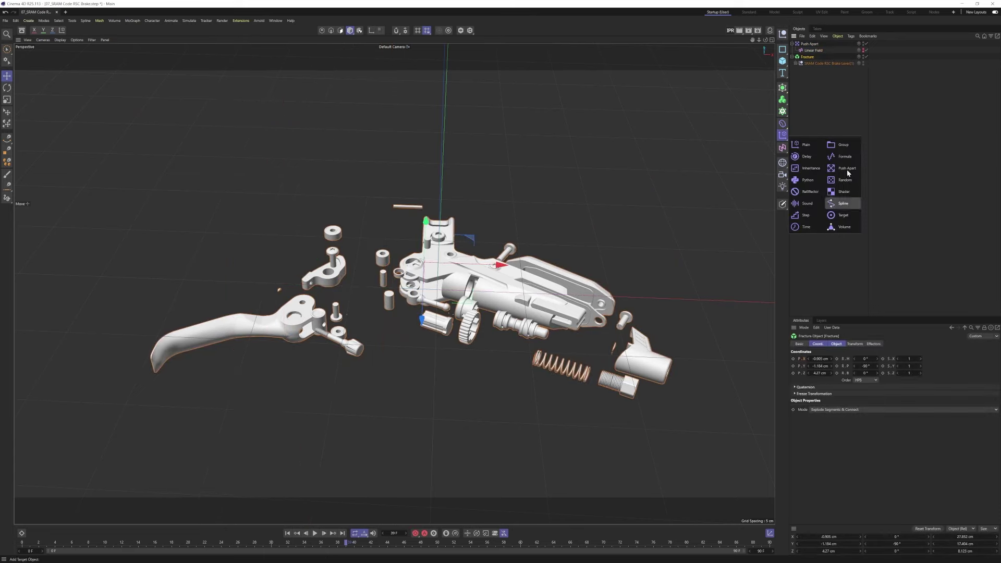
pyautogui.click(833, 158)
pyautogui.click(837, 344)
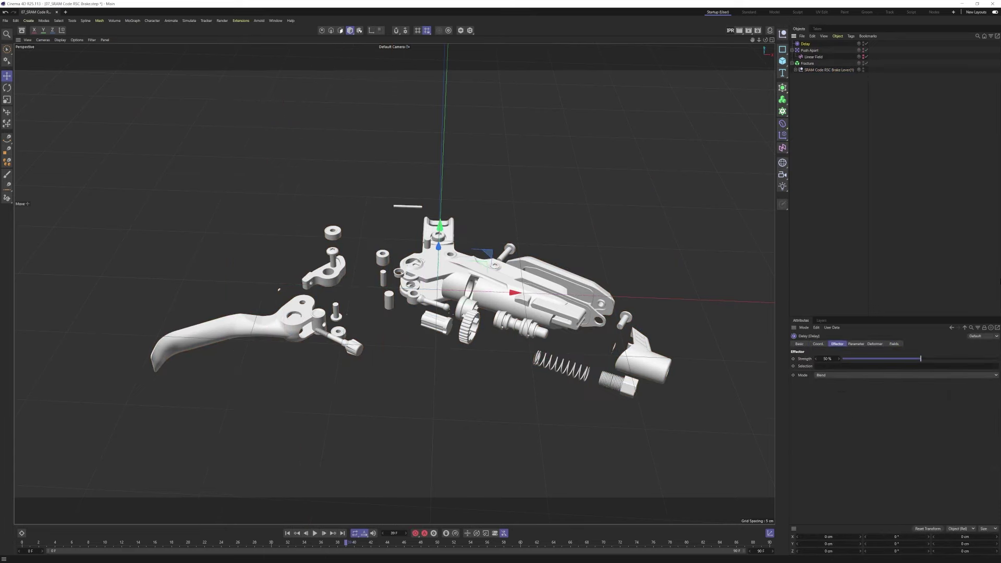
pyautogui.click(828, 359)
pyautogui.write('80')
pyautogui.press('Return')
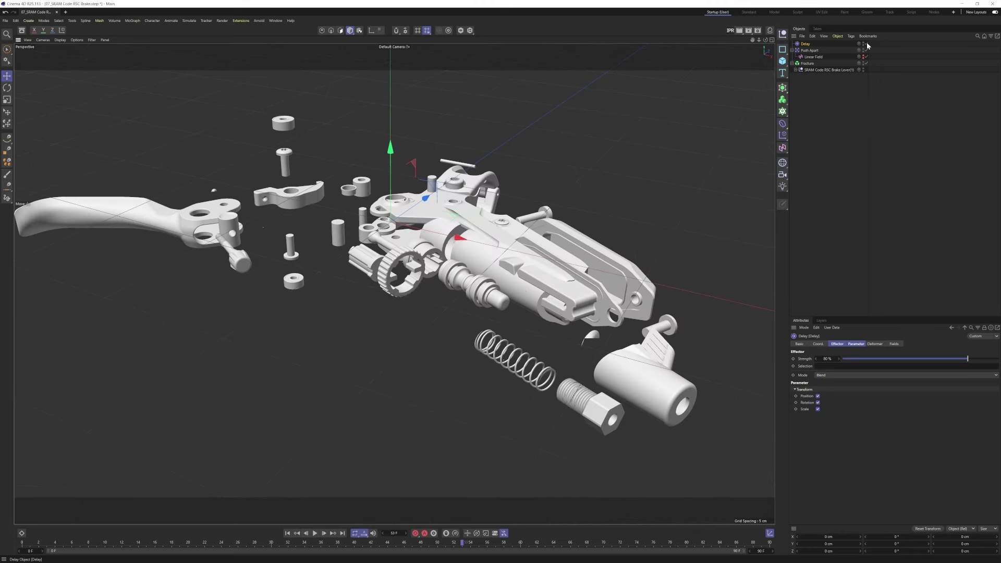
# Switch the Push Apart effector's mode to Along X and view the whole row of separated parts
pyautogui.click(814, 51)
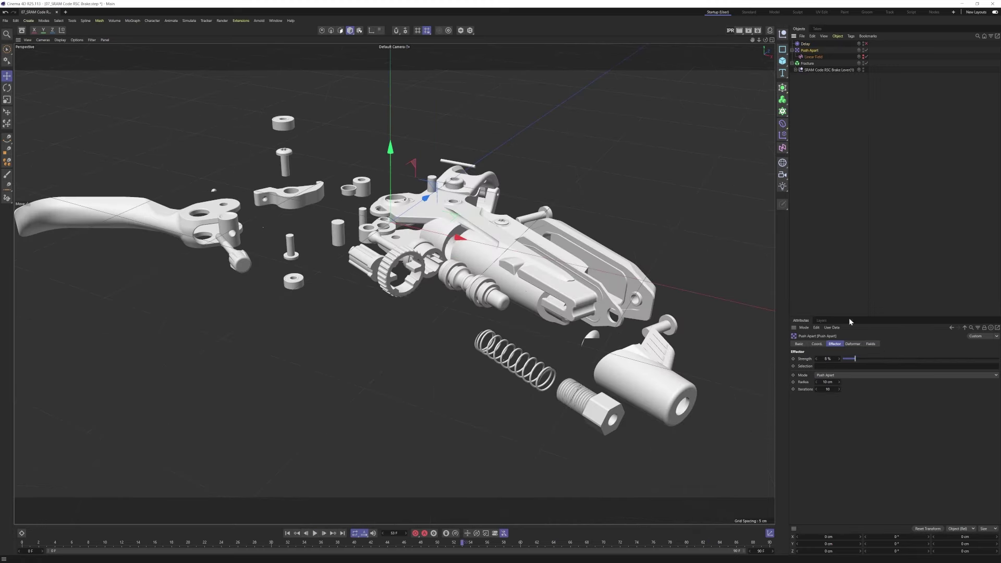
pyautogui.click(829, 375)
pyautogui.click(829, 383)
pyautogui.keyDown('alt'); pyautogui.moveTo(436, 254); pyautogui.dragTo(302, 255, button='right'); pyautogui.keyUp('alt')
pyautogui.keyDown('alt'); pyautogui.moveTo(394, 284); pyautogui.dragTo(431, 324); pyautogui.keyUp('alt')
pyautogui.keyDown('alt'); pyautogui.moveTo(431, 324); pyautogui.dragTo(333, 335, button='middle'); pyautogui.keyUp('alt')
pyautogui.keyDown('alt'); pyautogui.moveTo(333, 335); pyautogui.dragTo(78, 270, button='right'); pyautogui.keyUp('alt')
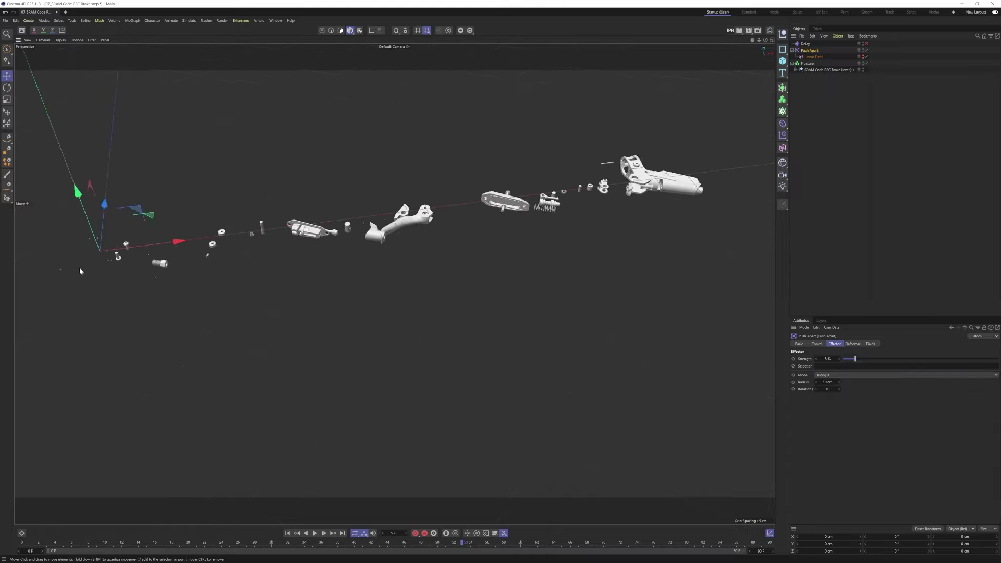
# Try the Push Apart effector's Along Y mode and then its Along Z mode on the exploded lever
pyautogui.click(862, 375)
pyautogui.click(851, 411)
pyautogui.keyDown('alt'); pyautogui.moveTo(146, 168); pyautogui.dragTo(416, 247); pyautogui.keyUp('alt')
pyautogui.click(842, 375)
pyautogui.click(843, 415)
pyautogui.press('h')
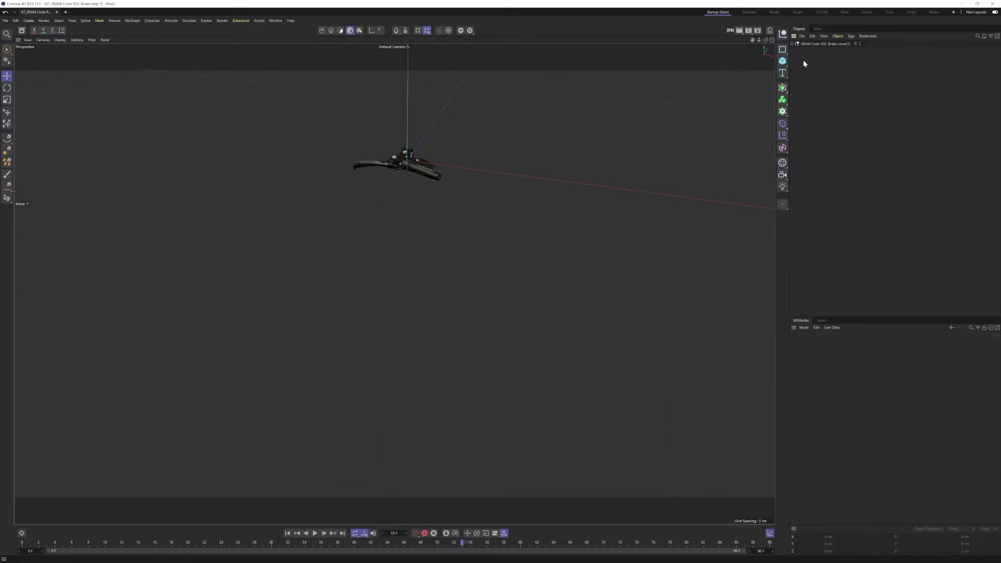
# Group the SRAM Code RSC Brake Lever(1) assembly under a fresh Fracture object and show that object's mode setting
pyautogui.click(825, 44)
pyautogui.press('o')
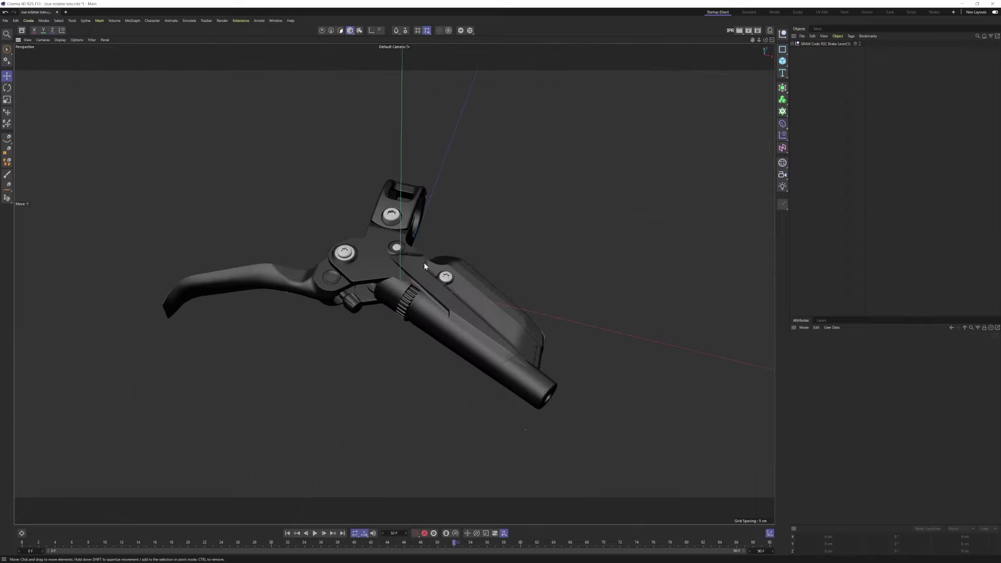
pyautogui.keyDown('alt'); pyautogui.moveTo(424, 264); pyautogui.dragTo(448, 250); pyautogui.keyUp('alt')
pyautogui.click(818, 45)
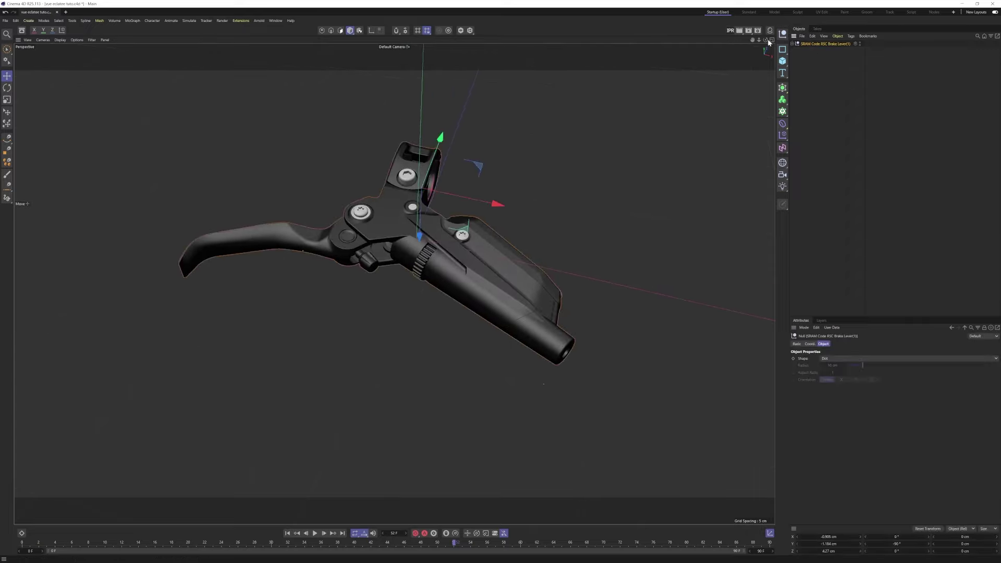
pyautogui.click(782, 111)
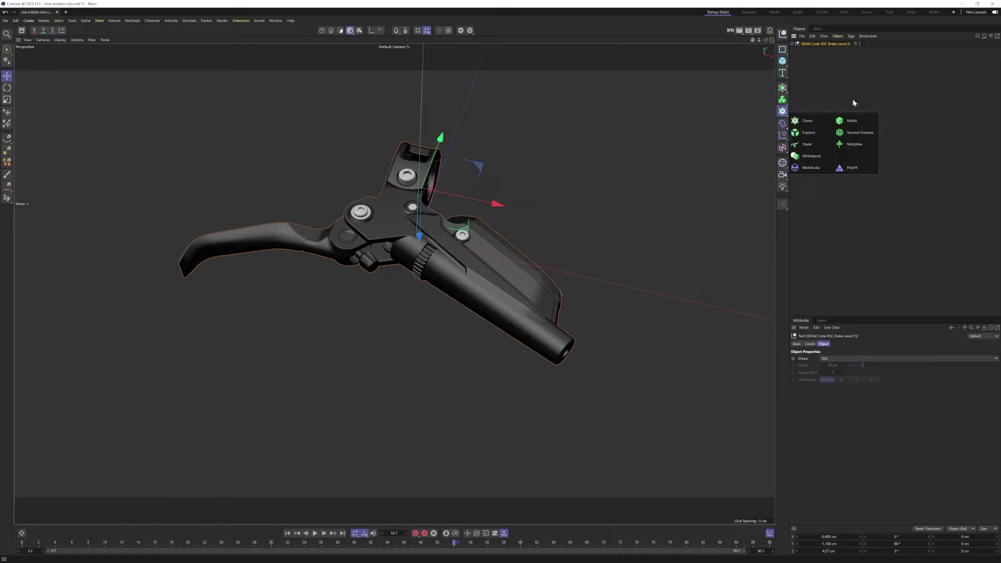
pyautogui.keyDown('alt'); pyautogui.click(809, 133); pyautogui.keyUp('alt')
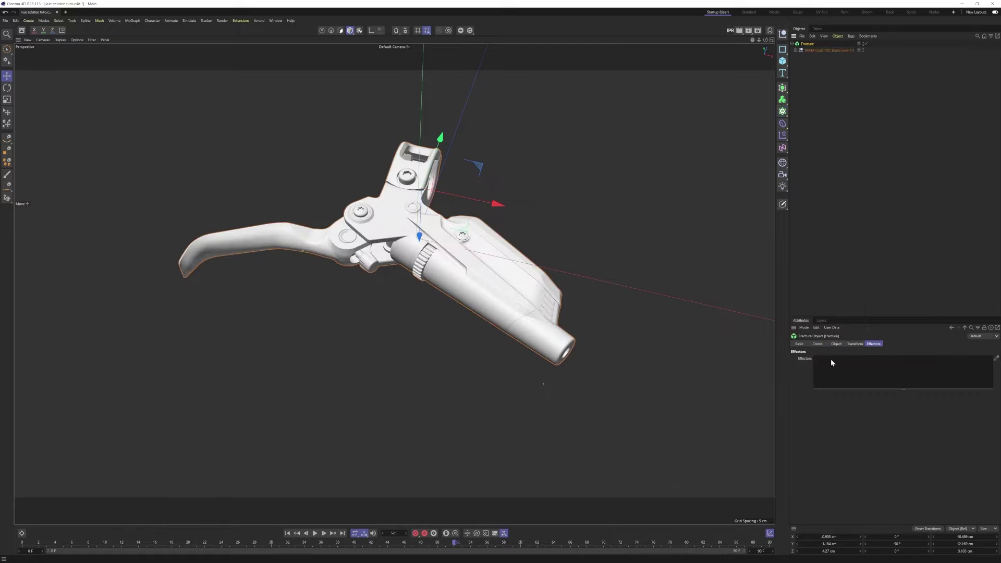
pyautogui.click(839, 345)
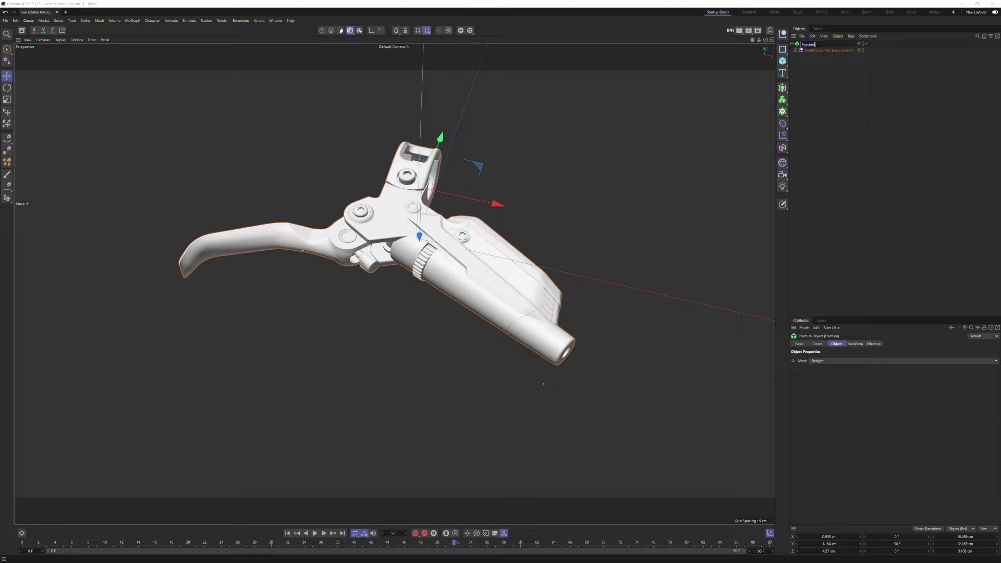
# Name the Fracture object "Fracture start" and make a copy of it with its assembly, named "Fracture end"
pyautogui.write('ta')
pyautogui.press('Return')
pyautogui.keyDown('ctrl'); pyautogui.moveTo(804, 44); pyautogui.dragTo(817, 70); pyautogui.keyUp('ctrl')
pyautogui.doubleClick(813, 57)
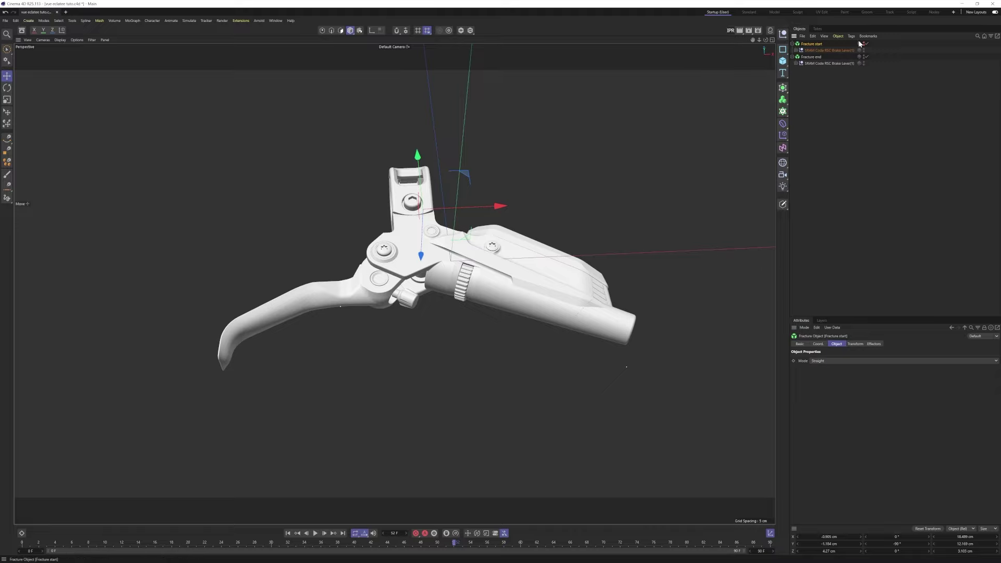
# Disable the Fracture end object so its parts can be edited and collapse Fracture start's hierarchy
pyautogui.click(804, 57)
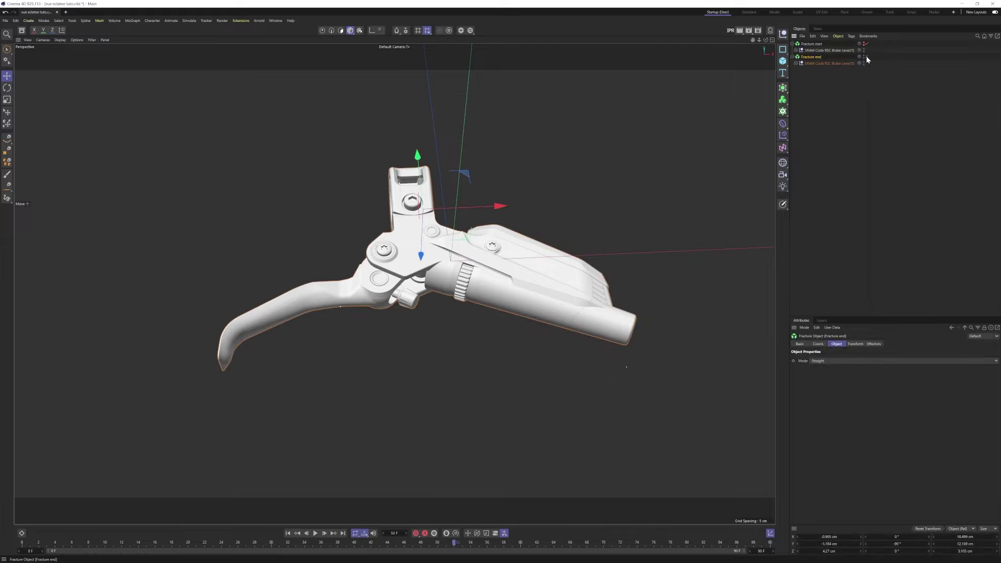
pyautogui.click(866, 56)
pyautogui.click(792, 43)
# Pull the lever blade and reach adjuster away from the main body and raise the upper screws above it
pyautogui.moveTo(313, 297); pyautogui.dragTo(215, 367)
pyautogui.click(408, 298)
pyautogui.moveTo(409, 297); pyautogui.dragTo(476, 323)
pyautogui.keyDown('shift'); pyautogui.click(432, 231); pyautogui.keyUp('shift')
pyautogui.keyDown('alt'); pyautogui.moveTo(451, 246); pyautogui.dragTo(454, 172); pyautogui.keyUp('alt')
pyautogui.moveTo(414, 218); pyautogui.dragTo(415, 146)
pyautogui.click(441, 223)
pyautogui.moveTo(416, 298); pyautogui.dragTo(416, 261)
# Select the small parts on the underside of the brake and lower them clear of the body
pyautogui.keyDown('alt'); pyautogui.moveTo(469, 469); pyautogui.dragTo(471, 412); pyautogui.keyUp('alt')
pyautogui.scroll(3, 443, 273)
pyautogui.keyDown('shift'); pyautogui.click(524, 373); pyautogui.keyUp('shift')
pyautogui.click(438, 391)
pyautogui.moveTo(371, 402); pyautogui.dragTo(375, 519)
pyautogui.keyDown('alt'); pyautogui.moveTo(380, 198); pyautogui.dragTo(307, 295); pyautogui.keyUp('alt')
# Separate more parts around the main body, including the contact adjust wheel, so that each one stands clear
pyautogui.click(413, 290)
pyautogui.click(514, 293)
pyautogui.keyDown('alt'); pyautogui.moveTo(365, 261); pyautogui.dragTo(493, 167); pyautogui.keyUp('alt')
pyautogui.click(502, 301)
pyautogui.moveTo(340, 210); pyautogui.dragTo(419, 179)
pyautogui.click(420, 306)
pyautogui.moveTo(416, 286); pyautogui.dragTo(417, 449)
pyautogui.keyDown('alt'); pyautogui.moveTo(432, 365); pyautogui.dragTo(394, 284); pyautogui.keyUp('alt')
pyautogui.hotkey('ctrl', 'z')
# Slide the coupler parts out past the end of the main body along its axis
pyautogui.press('w')
pyautogui.moveTo(472, 83); pyautogui.dragTo(591, 221)
pyautogui.click(266, 209)
pyautogui.moveTo(324, 129); pyautogui.dragTo(323, 183)
pyautogui.scroll(-5, 348, 256)
pyautogui.keyDown('alt'); pyautogui.moveTo(334, 198); pyautogui.dragTo(528, 249); pyautogui.keyUp('alt')
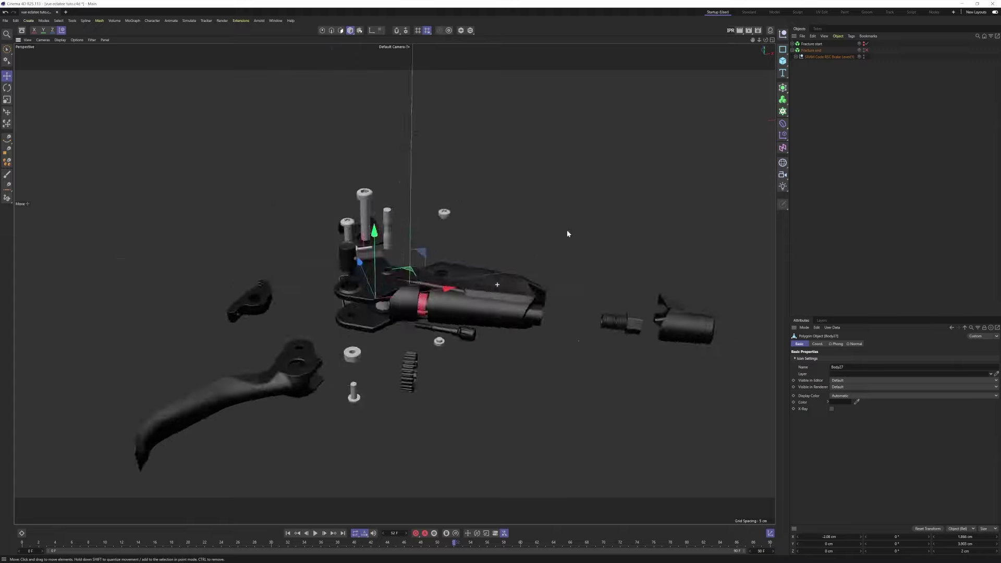
# Pull the internal piston and linkage parts out of the main body toward the lever side
pyautogui.scroll(6, 528, 249)
pyautogui.keyDown('shift'); pyautogui.click(498, 315); pyautogui.keyUp('shift')
pyautogui.keyDown('alt'); pyautogui.moveTo(497, 314); pyautogui.dragTo(502, 363); pyautogui.keyUp('alt')
pyautogui.moveTo(501, 362); pyautogui.dragTo(365, 234)
pyautogui.scroll(5, 365, 234)
pyautogui.moveTo(292, 140); pyautogui.dragTo(209, 146)
pyautogui.click(225, 234)
pyautogui.moveTo(174, 126); pyautogui.dragTo(123, 153)
# Spread the remaining piston parts out in a row beyond the lever side of the main body
pyautogui.keyDown('alt'); pyautogui.moveTo(718, 172); pyautogui.dragTo(483, 262); pyautogui.keyUp('alt')
pyautogui.keyDown('alt'); pyautogui.moveTo(484, 262); pyautogui.dragTo(408, 309, button='middle'); pyautogui.keyUp('alt')
pyautogui.moveTo(651, 195); pyautogui.dragTo(495, 333)
pyautogui.click(675, 357)
pyautogui.keyDown('alt'); pyautogui.moveTo(675, 358); pyautogui.dragTo(652, 323); pyautogui.keyUp('alt')
pyautogui.moveTo(698, 313); pyautogui.dragTo(440, 225)
pyautogui.click(692, 362)
pyautogui.moveTo(730, 328); pyautogui.dragTo(469, 234)
pyautogui.keyDown('alt'); pyautogui.moveTo(470, 235); pyautogui.dragTo(480, 257); pyautogui.keyUp('alt')
pyautogui.scroll(-4, 480, 257)
# Re-enable the Fracture end object, make Fracture start visible and hide Fracture end
pyautogui.click(865, 50)
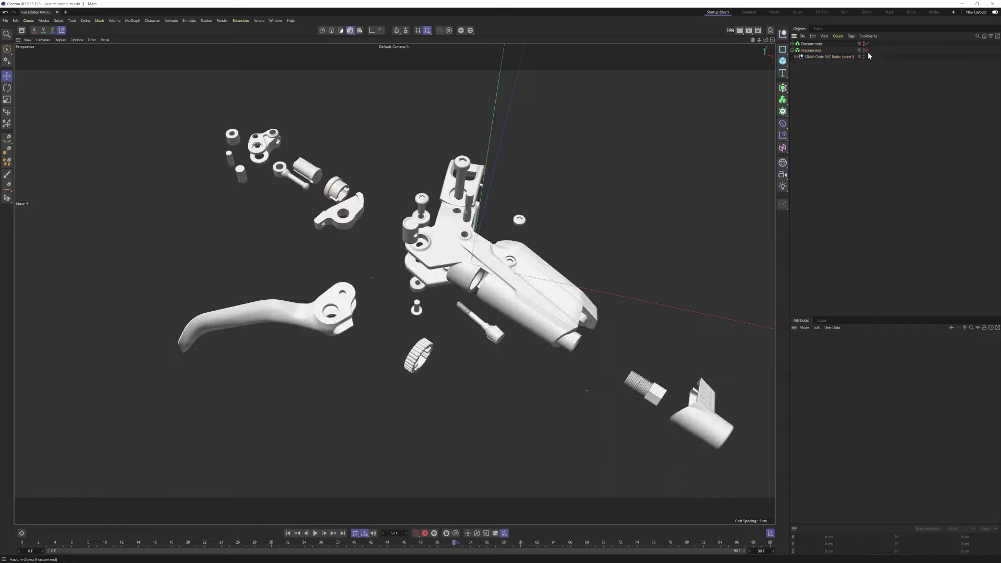
pyautogui.click(868, 52)
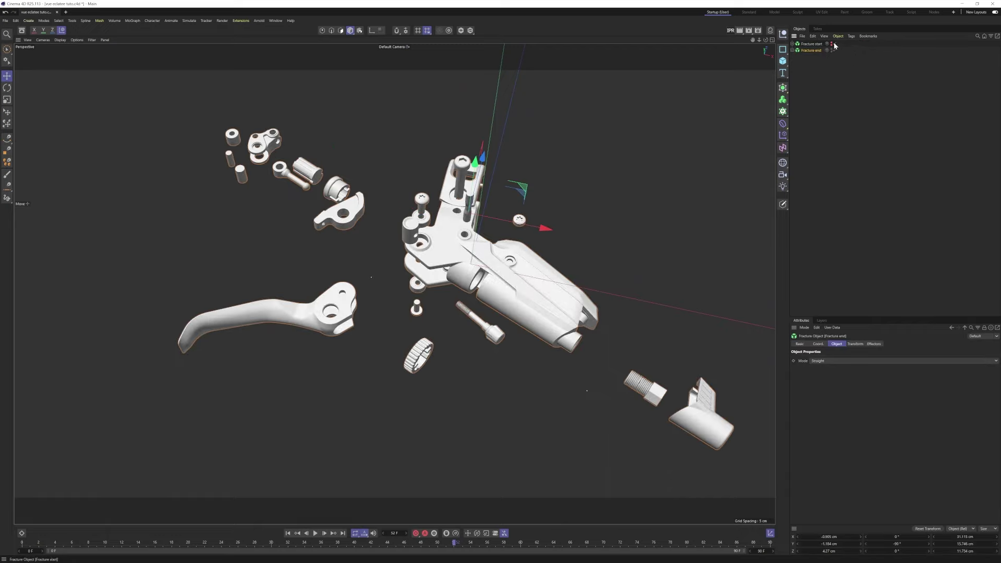
pyautogui.click(831, 45)
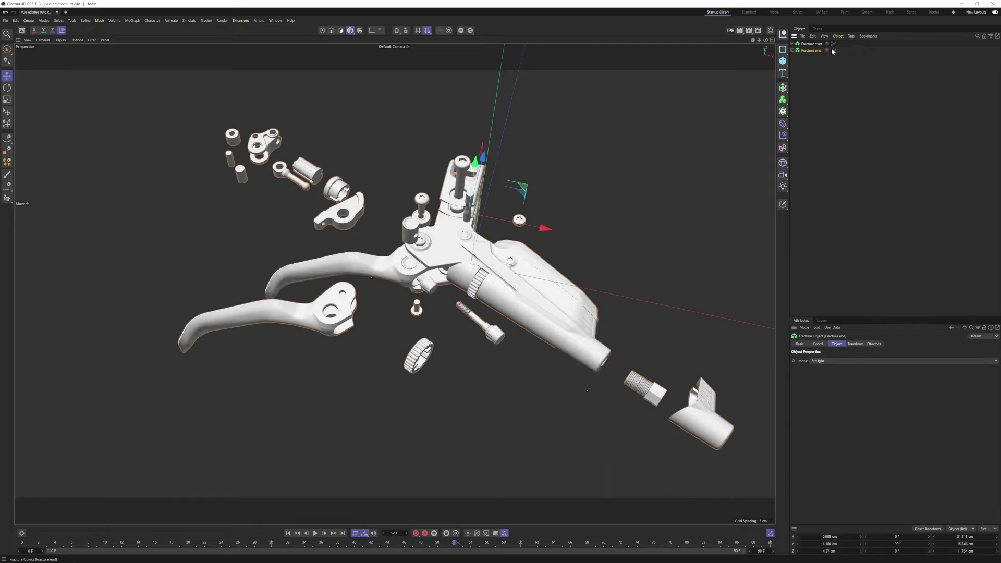
pyautogui.click(832, 51)
# Add an Inheritance effector to Fracture start with Fracture end as its object and turn on Morph Motion Object
pyautogui.click(811, 44)
pyautogui.click(783, 135)
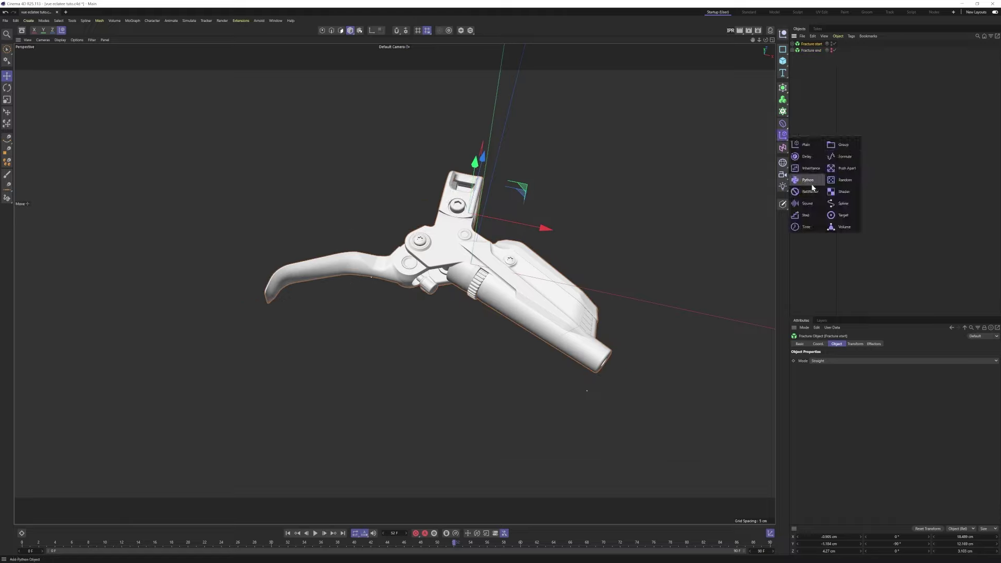
pyautogui.click(816, 170)
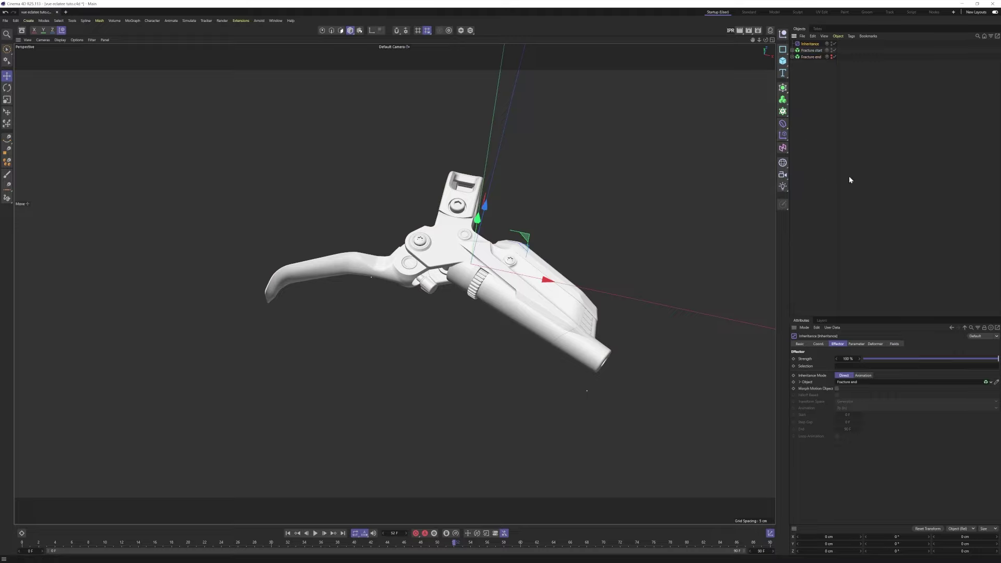
pyautogui.click(836, 388)
# Set the mode of both the Fracture start and Fracture end objects to Explode Segments
pyautogui.click(811, 57)
pyautogui.keyDown('ctrl'); pyautogui.click(823, 50); pyautogui.keyUp('ctrl')
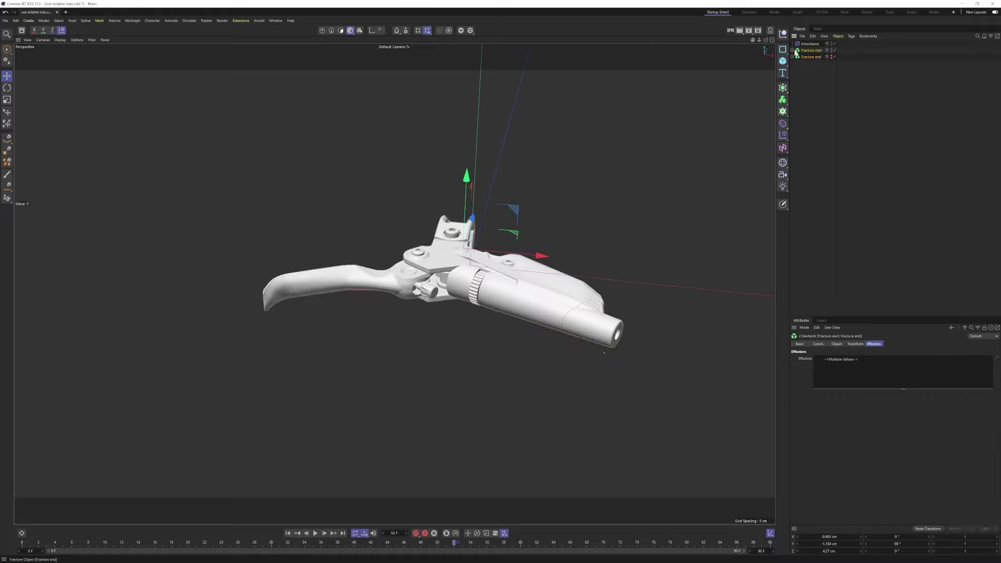
pyautogui.click(853, 344)
pyautogui.click(834, 344)
pyautogui.click(829, 361)
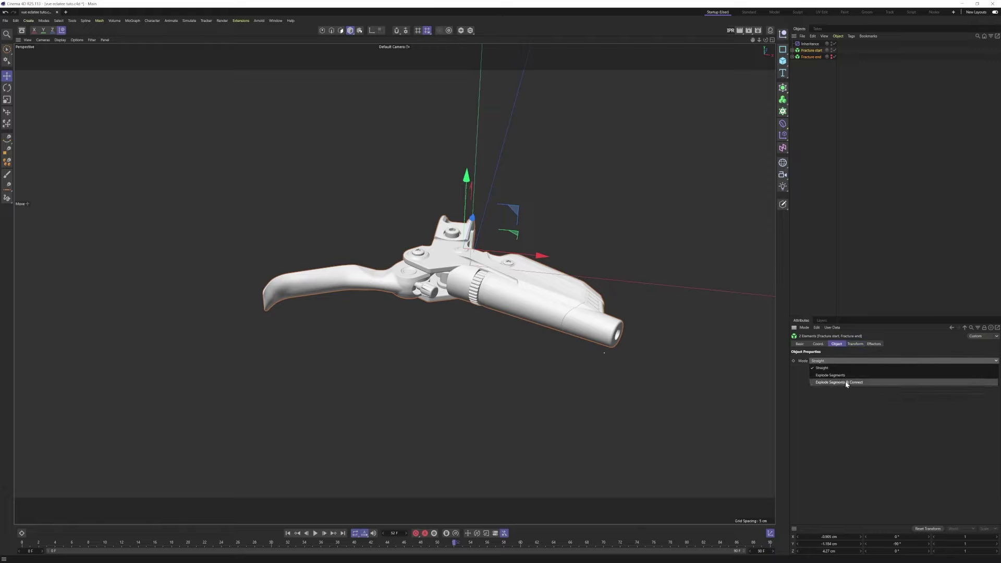
pyautogui.click(832, 375)
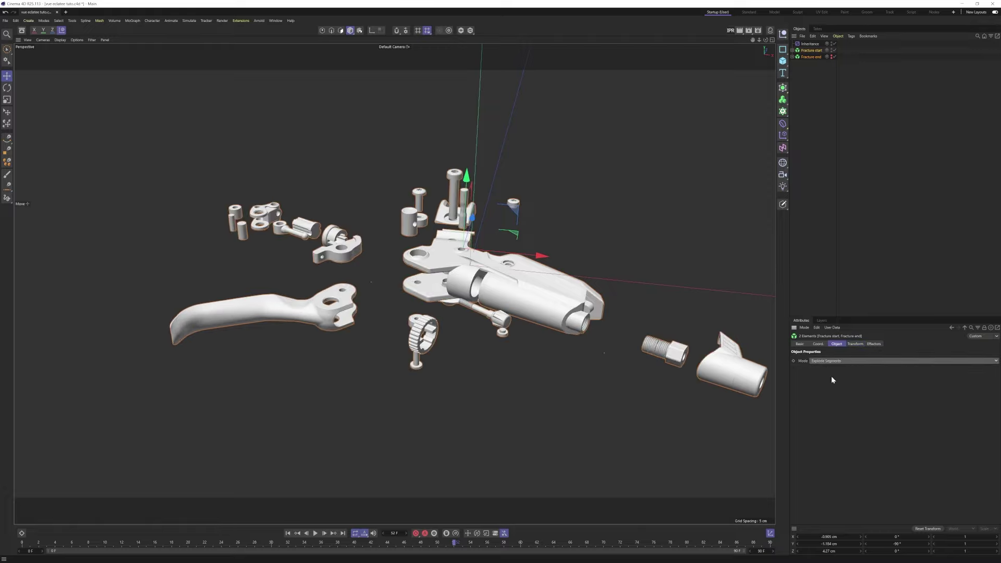
# Add a Linear Field to the Inheritance effector's falloff and shorten the field's length
pyautogui.click(809, 43)
pyautogui.click(894, 344)
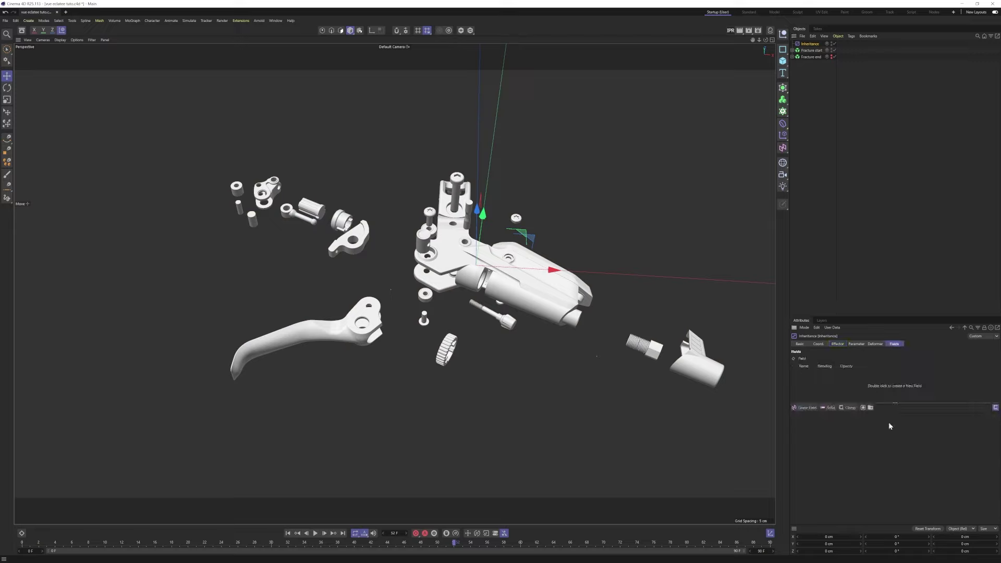
pyautogui.click(808, 407)
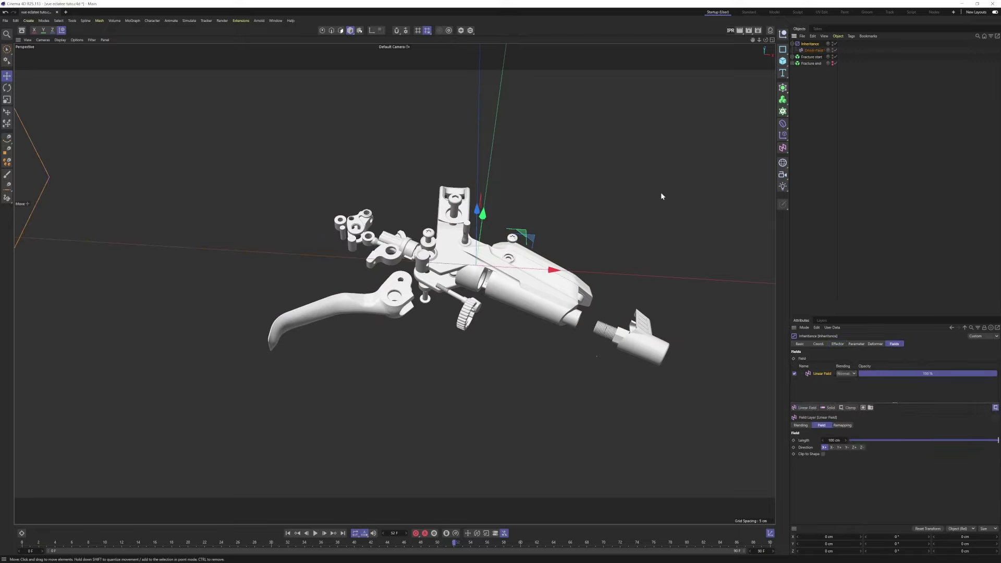
pyautogui.click(834, 439)
pyautogui.press('Return')
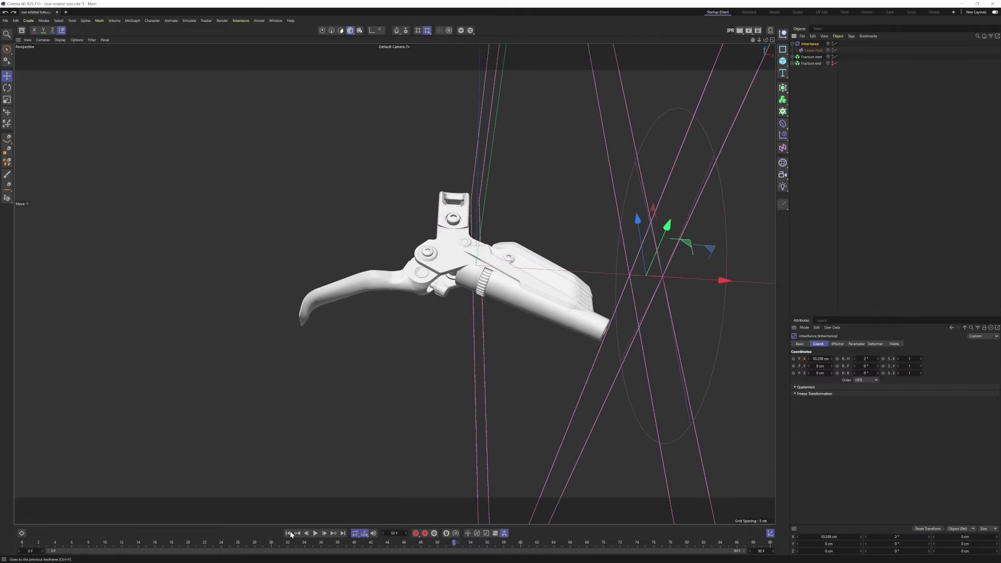
# Keyframe the Linear Field's X position at frame 0 and, swept across the brake to the lever blade side, at frame 50
pyautogui.click(290, 533)
pyautogui.click(814, 50)
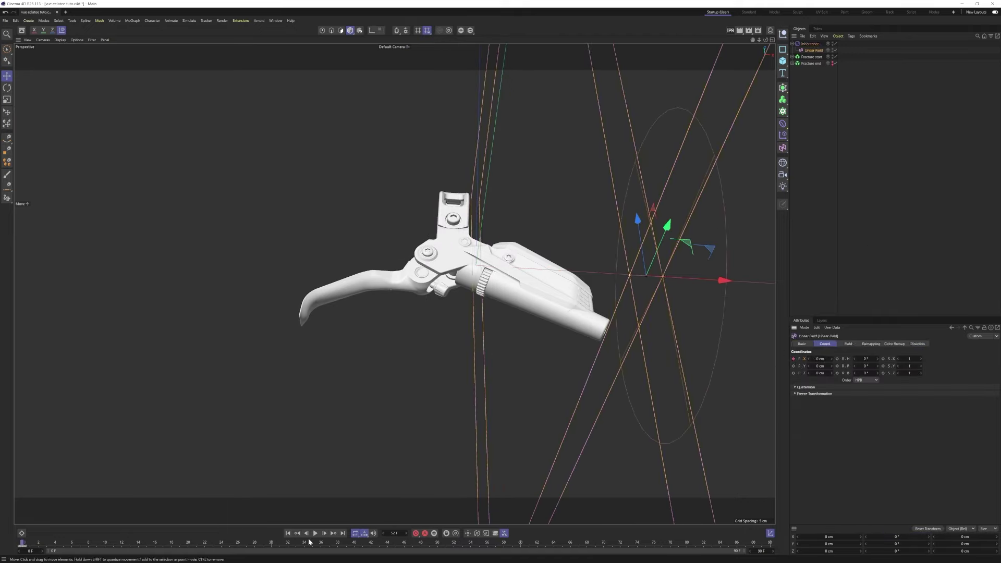
pyautogui.click(436, 549)
pyautogui.moveTo(704, 282); pyautogui.dragTo(354, 259)
# Add a Delay effector to Fracture start, set its strength to 80 % and preview the animation
pyautogui.click(811, 56)
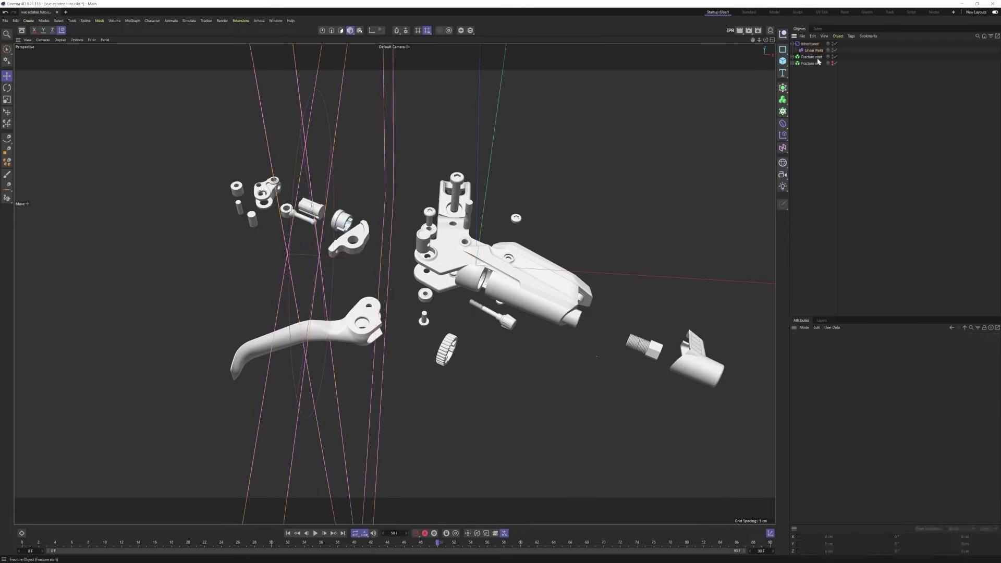
pyautogui.click(782, 135)
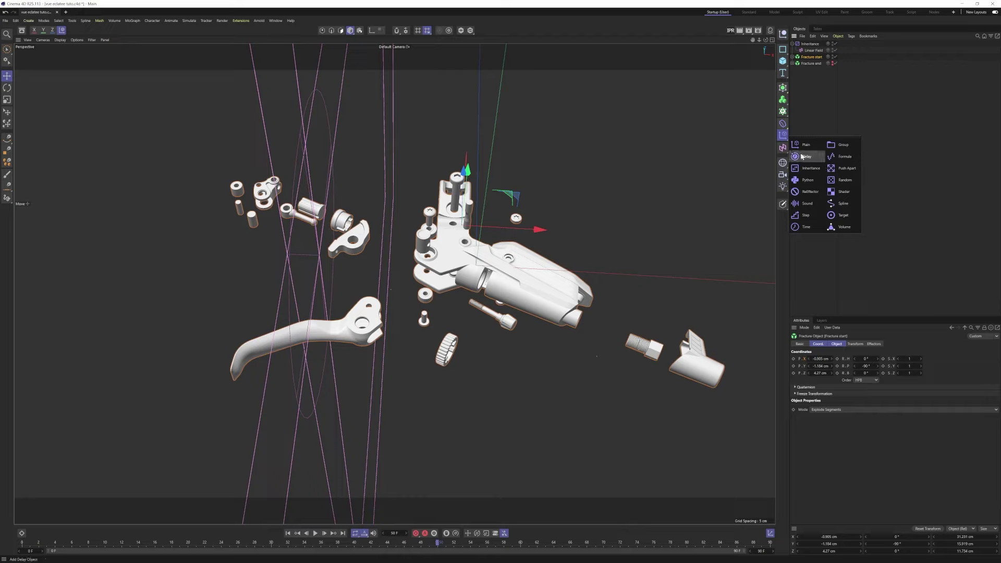
pyautogui.click(806, 157)
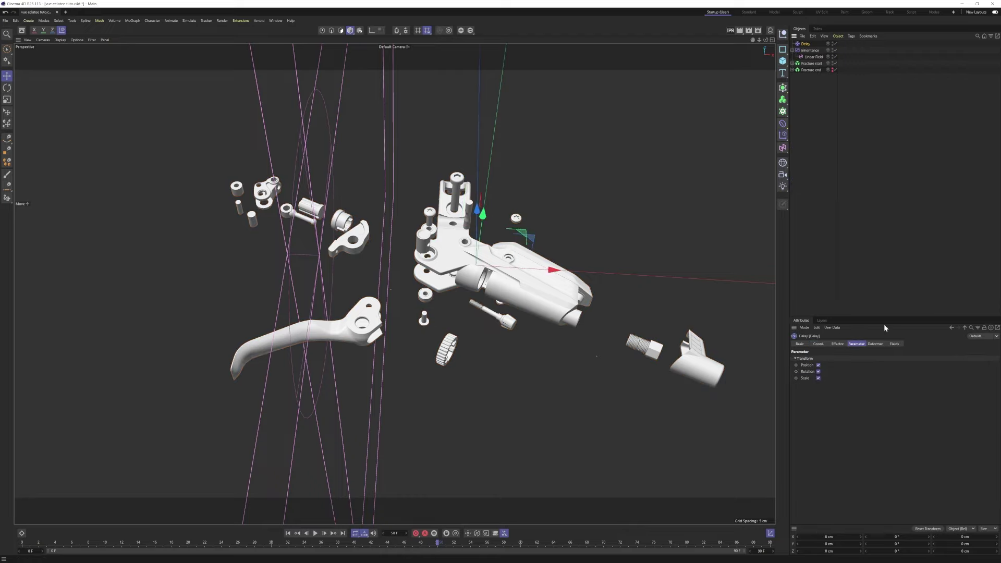
pyautogui.click(837, 343)
pyautogui.click(827, 359)
pyautogui.write('80')
pyautogui.press('Return')
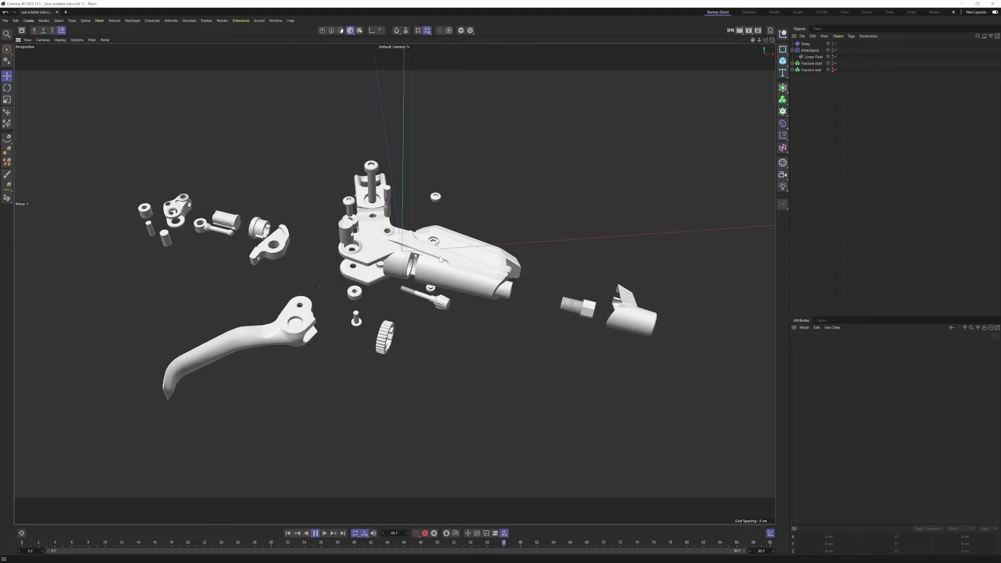
pyautogui.click(315, 533)
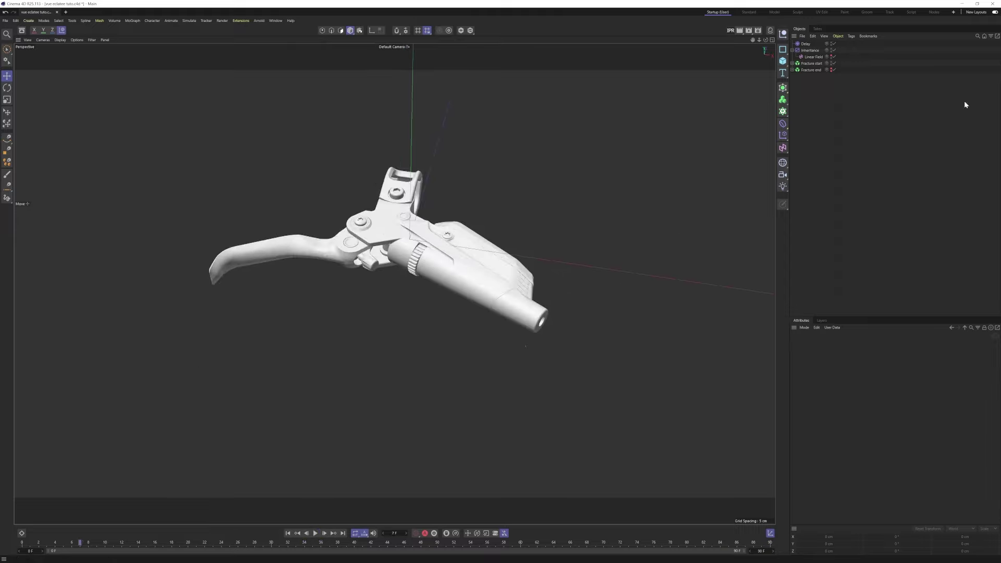
# Delete the Fracture end object and take the SRAM Code RSC Brake Lever(1) assembly out of Fracture start
pyautogui.click(805, 70)
pyautogui.press('Delete')
pyautogui.click(793, 63)
pyautogui.moveTo(806, 70); pyautogui.dragTo(807, 89)
pyautogui.click(807, 63)
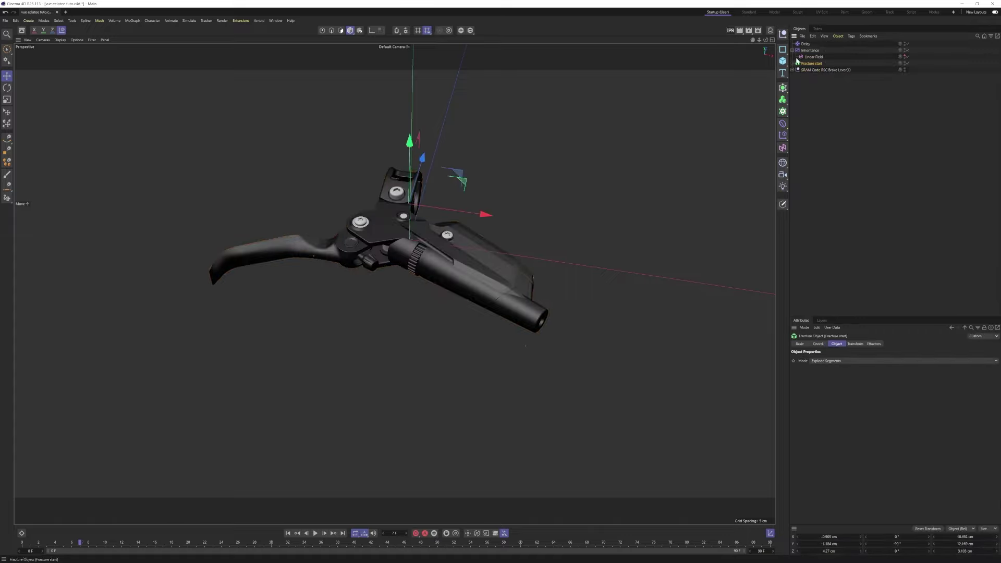
pyautogui.click(791, 50)
# Select the brake's screws, pins and reach adjuster and group them under a Null outside the assembly
pyautogui.keyDown('shift'); pyautogui.click(583, 408); pyautogui.keyUp('shift')
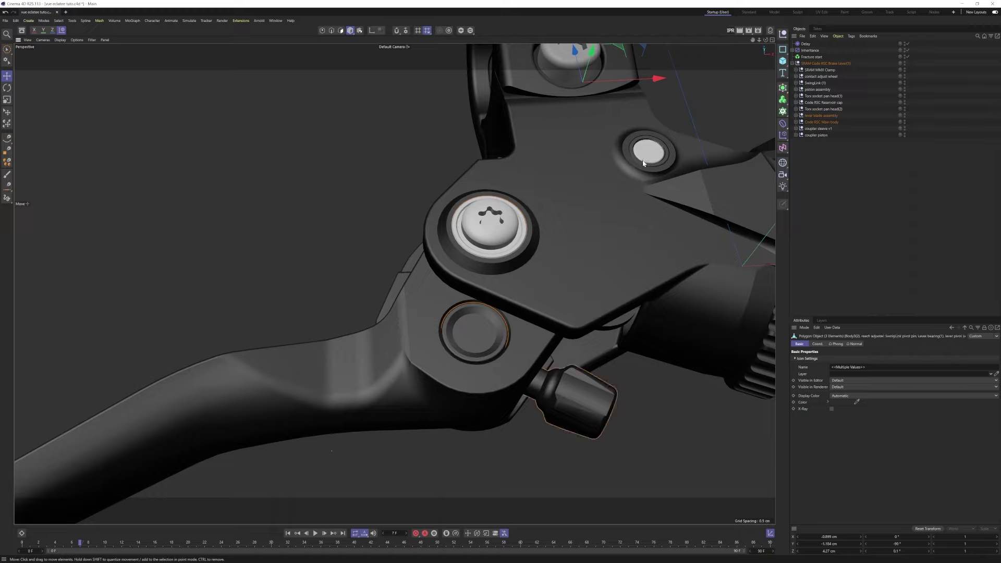
pyautogui.keyDown('alt'); pyautogui.moveTo(582, 408); pyautogui.dragTo(506, 274); pyautogui.keyUp('alt')
pyautogui.scroll(4, 346, 255)
pyautogui.keyDown('shift'); pyautogui.click(346, 255); pyautogui.keyUp('shift')
pyautogui.keyDown('alt'); pyautogui.moveTo(346, 255); pyautogui.dragTo(406, 263); pyautogui.keyUp('alt')
pyautogui.keyDown('shift'); pyautogui.click(345, 260); pyautogui.keyUp('shift')
pyautogui.scroll(-5, 405, 263)
pyautogui.moveTo(447, 162); pyautogui.dragTo(442, 258)
pyautogui.hotkey('ctrl', 'z')
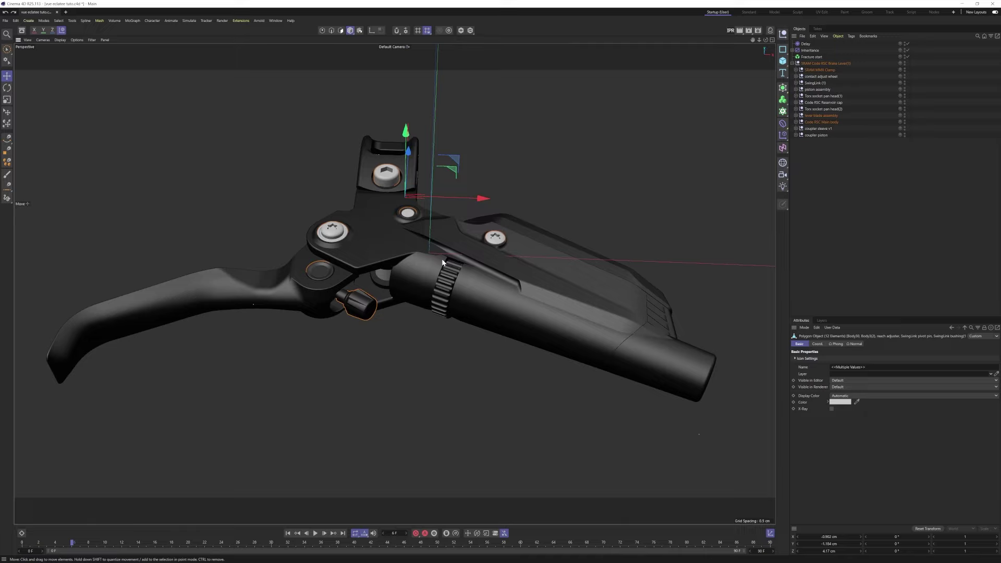
pyautogui.hotkey('ctrl', 'z')
pyautogui.hotkey('ctrl', 'z')
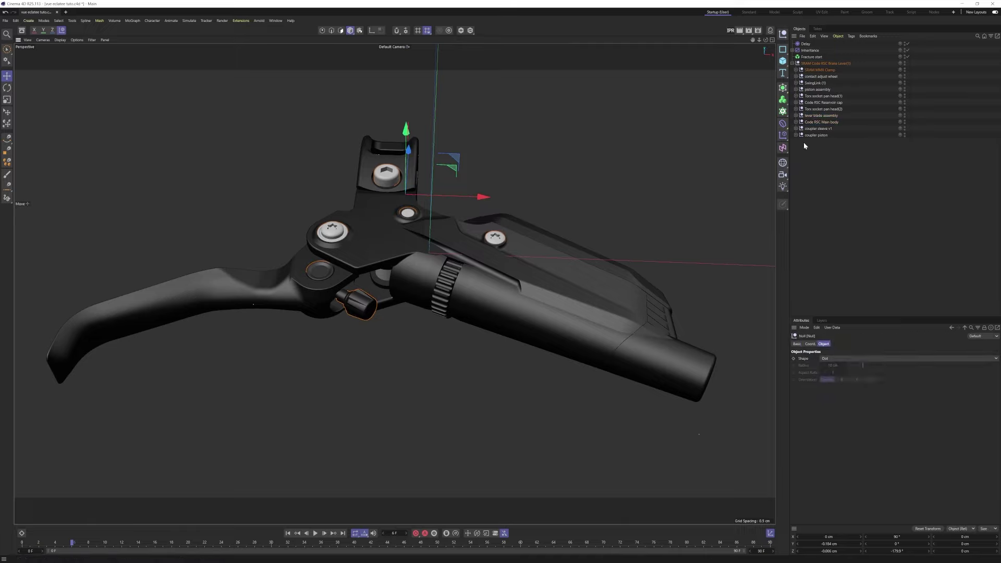
pyautogui.hotkey('ctrl', 'z')
pyautogui.hotkey('ctrl', 'z')
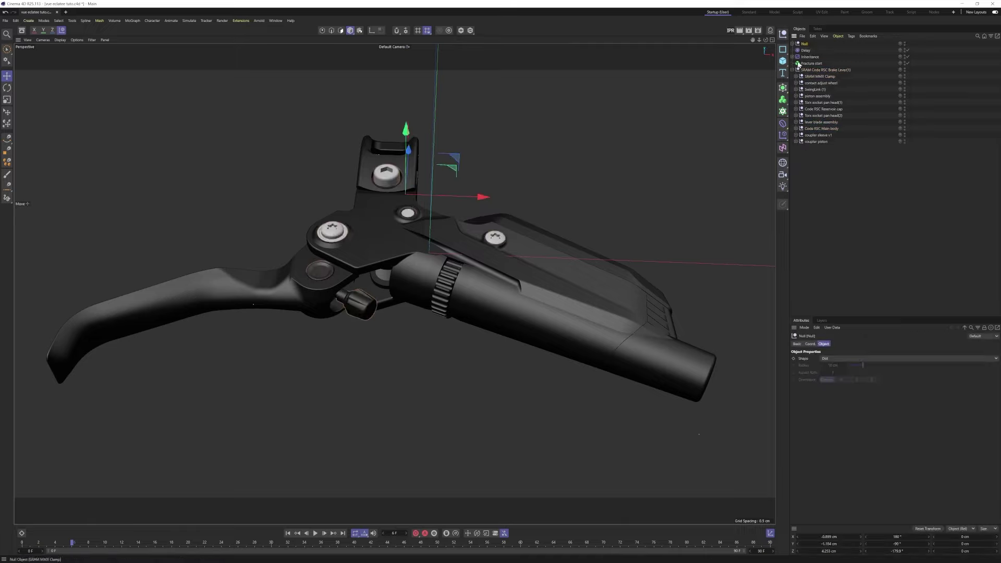
# Place the Null with the fasteners below the brake lever assembly and rename it "screws"
pyautogui.moveTo(810, 43); pyautogui.dragTo(804, 145)
pyautogui.doubleClick(804, 143)
pyautogui.write('screws')
pyautogui.press('Return')
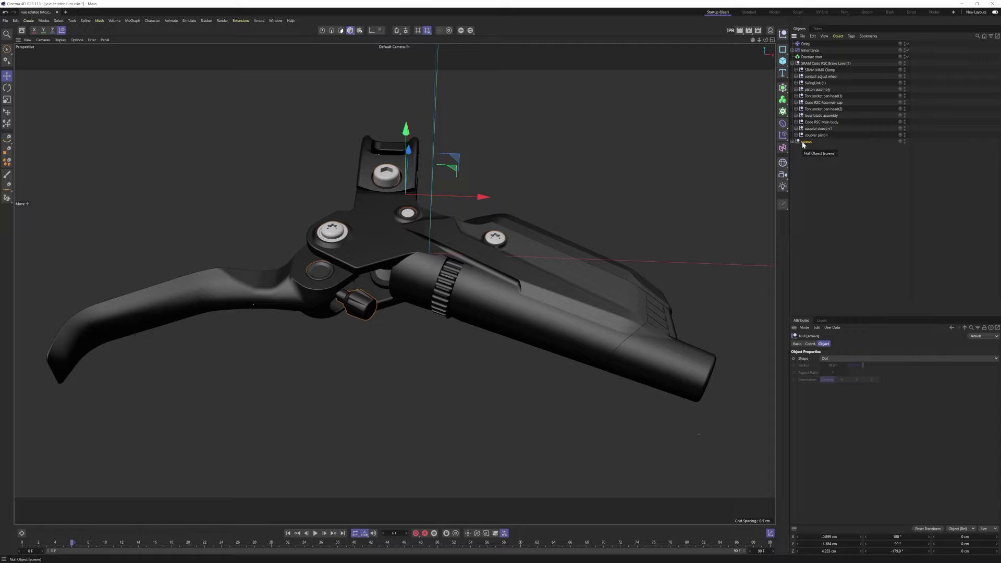
# Group the screws Null under a parent Null named "brake full" and hide that group in the viewport
pyautogui.hotkey('ctrl', 'z')
pyautogui.doubleClick(805, 142)
pyautogui.write('brake full')
pyautogui.press('Return')
pyautogui.click(791, 142)
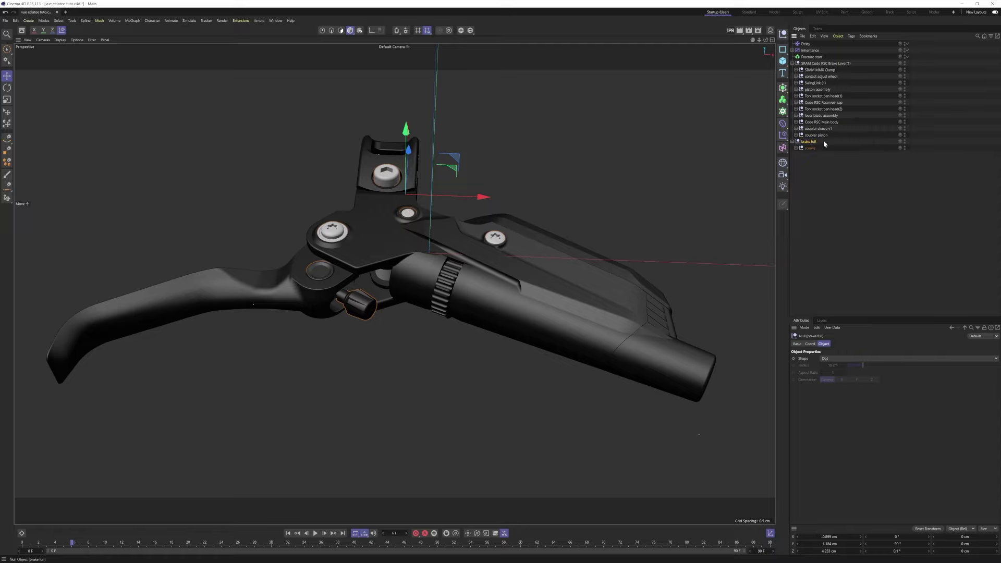
pyautogui.click(905, 141)
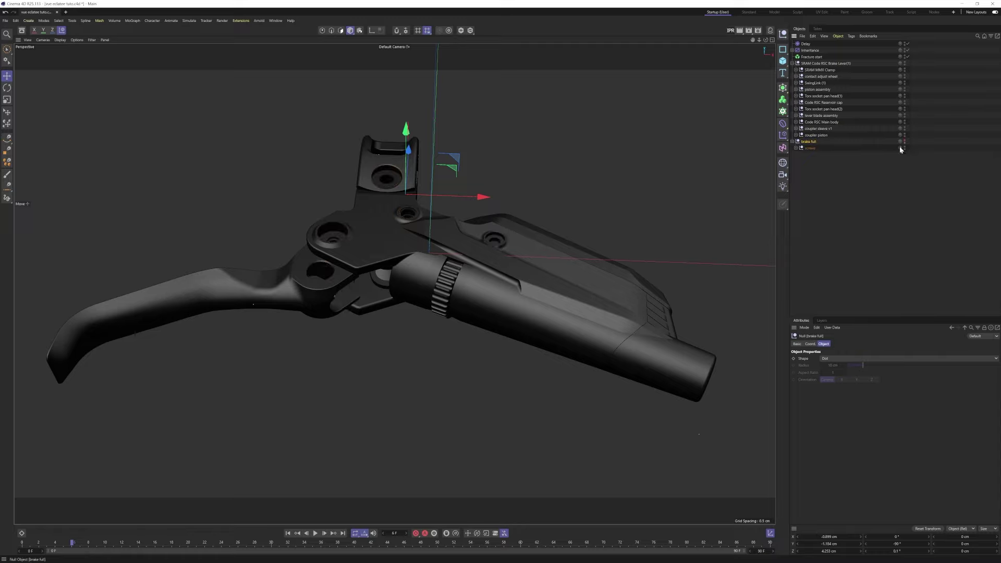
# Take the Main body part out of the imported assembly and place it inside the brake full group
pyautogui.click(404, 228)
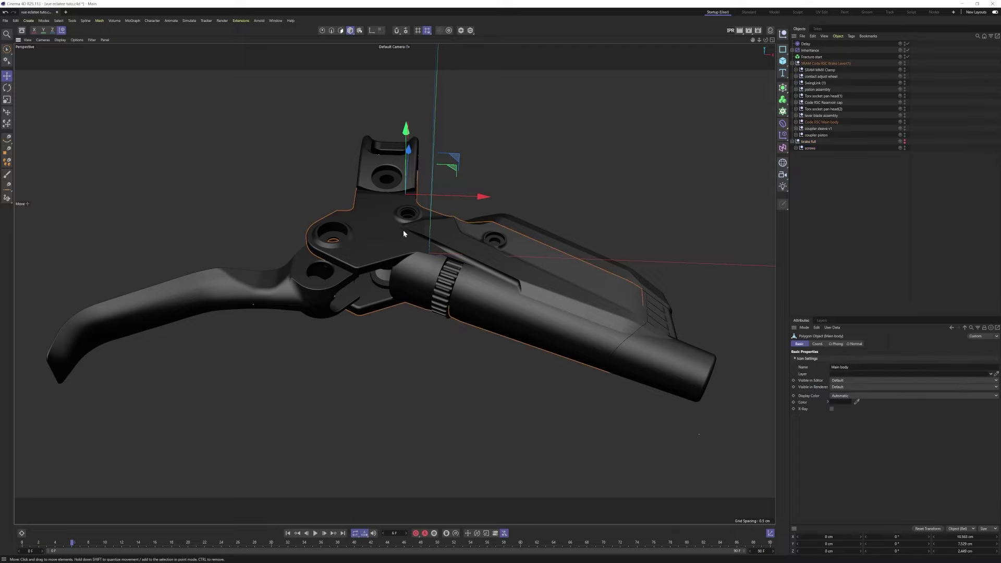
pyautogui.click(799, 123)
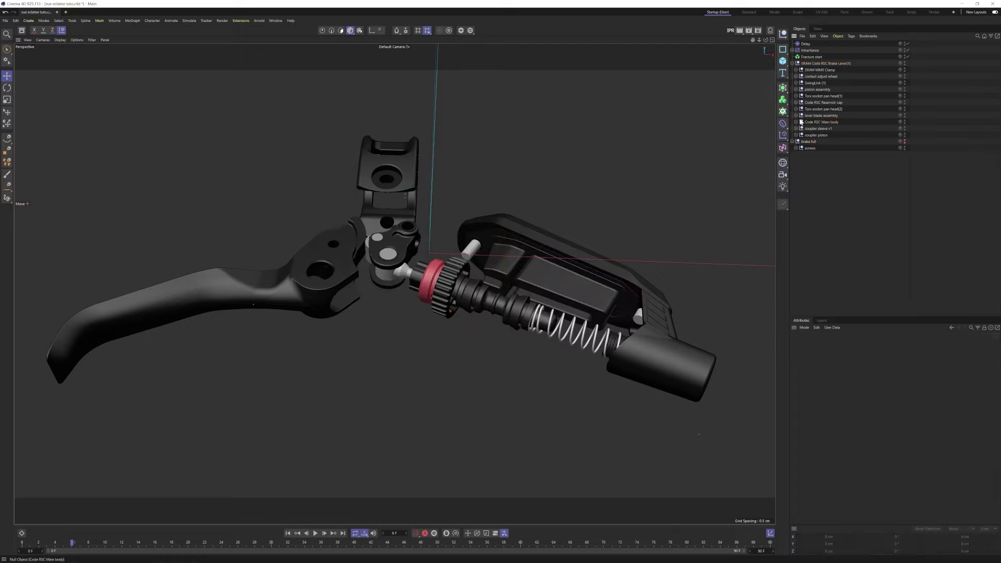
pyautogui.hotkey('ctrl', 'v')
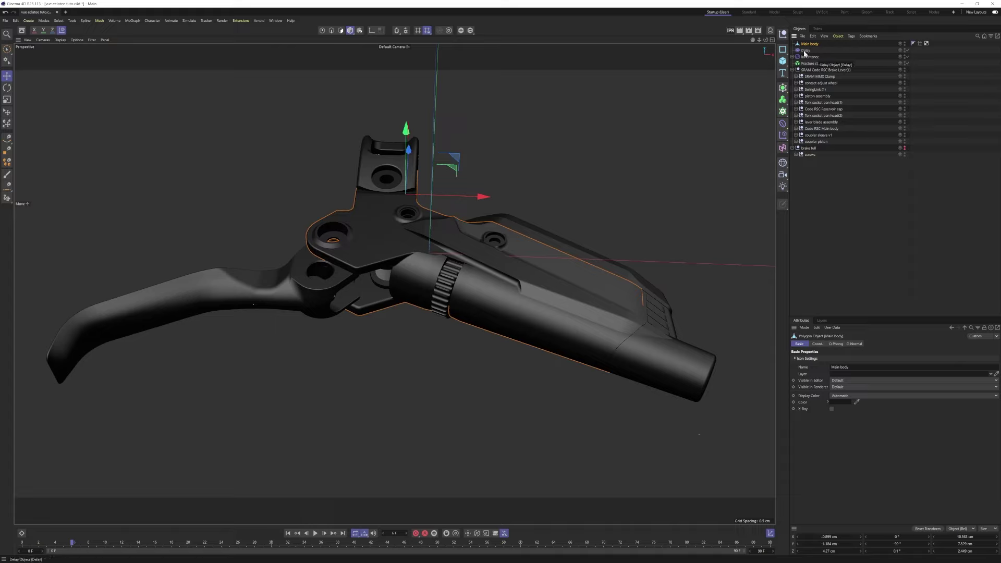
pyautogui.moveTo(809, 44); pyautogui.dragTo(813, 150)
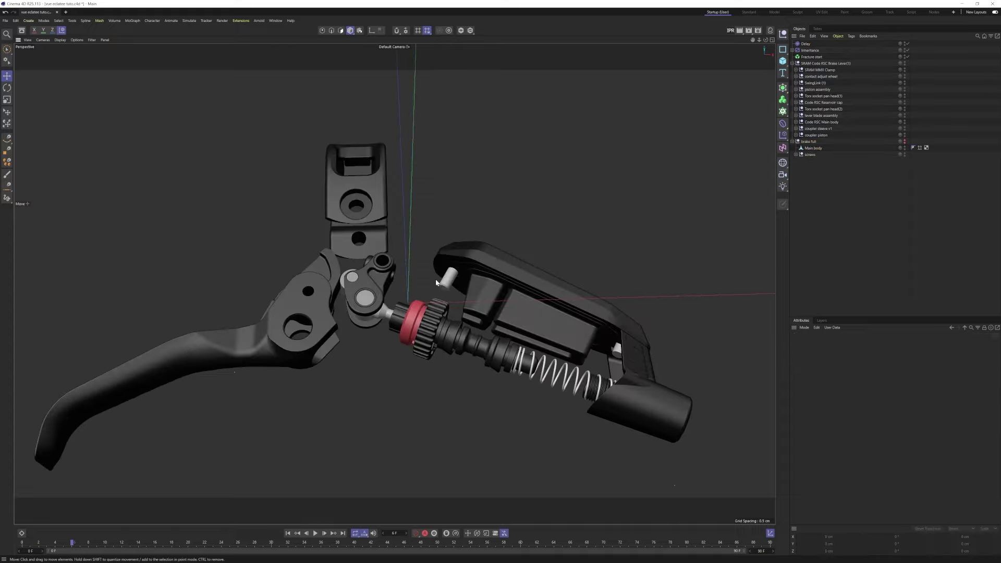
# Take the two silver Torx pan head screws under the reservoir cap out of the imported assembly and place them in the screws group
pyautogui.click(442, 285)
pyautogui.keyDown('alt'); pyautogui.moveTo(630, 367); pyautogui.dragTo(643, 366); pyautogui.keyUp('alt')
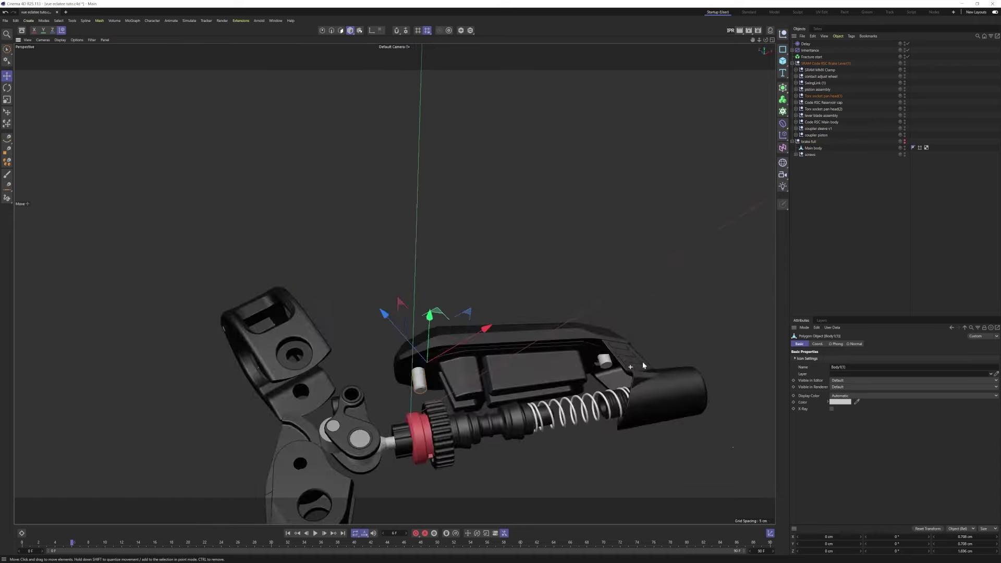
pyautogui.keyDown('shift'); pyautogui.click(608, 368); pyautogui.keyUp('shift')
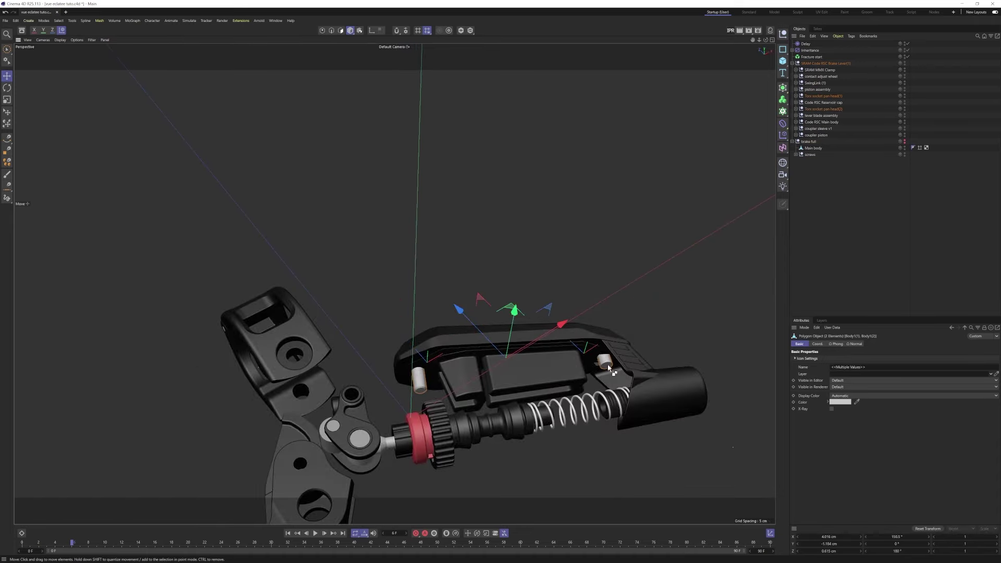
pyautogui.press('Delete')
pyautogui.hotkey('ctrl', 'z')
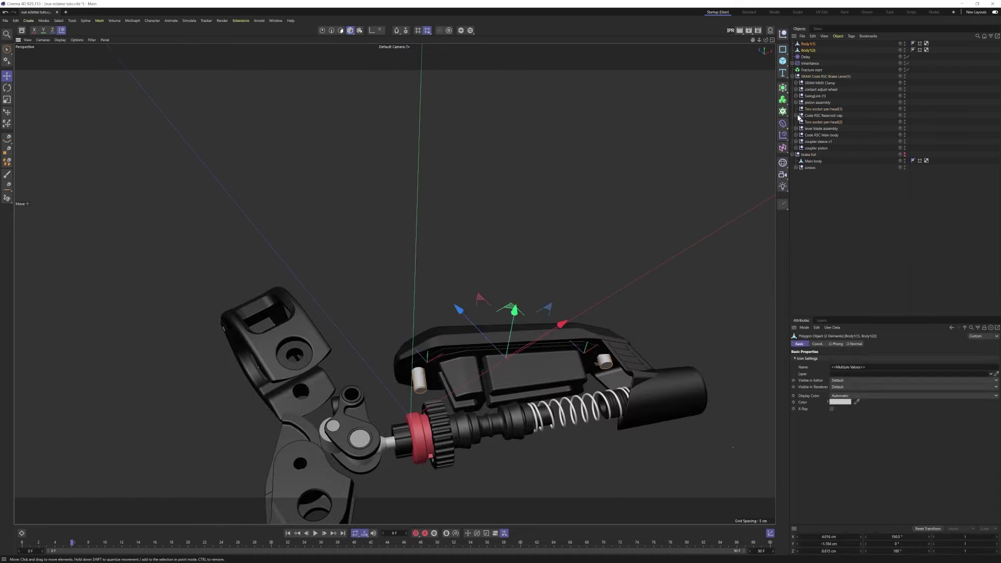
pyautogui.moveTo(836, 49); pyautogui.dragTo(811, 168)
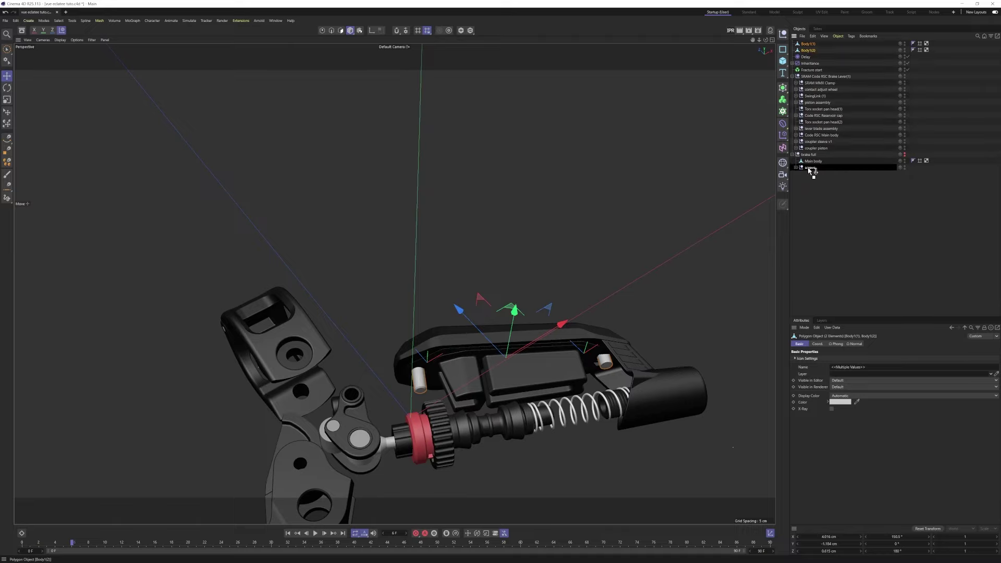
pyautogui.click(848, 240)
# Select the reservoir cap, its bladder, the handlebar clamp and the lever blade, and group them under a Null outside the assembly
pyautogui.keyDown('alt'); pyautogui.moveTo(576, 385); pyautogui.dragTo(576, 266, button='middle'); pyautogui.keyUp('alt')
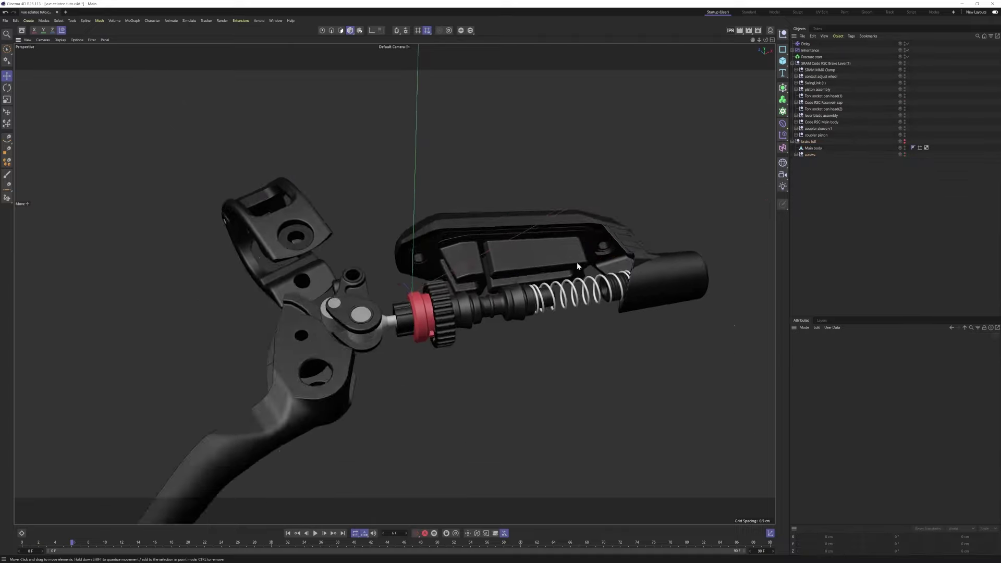
pyautogui.keyDown('alt'); pyautogui.moveTo(576, 266); pyautogui.dragTo(486, 216); pyautogui.keyUp('alt')
pyautogui.click(422, 216)
pyautogui.keyDown('shift'); pyautogui.click(265, 147); pyautogui.keyUp('shift')
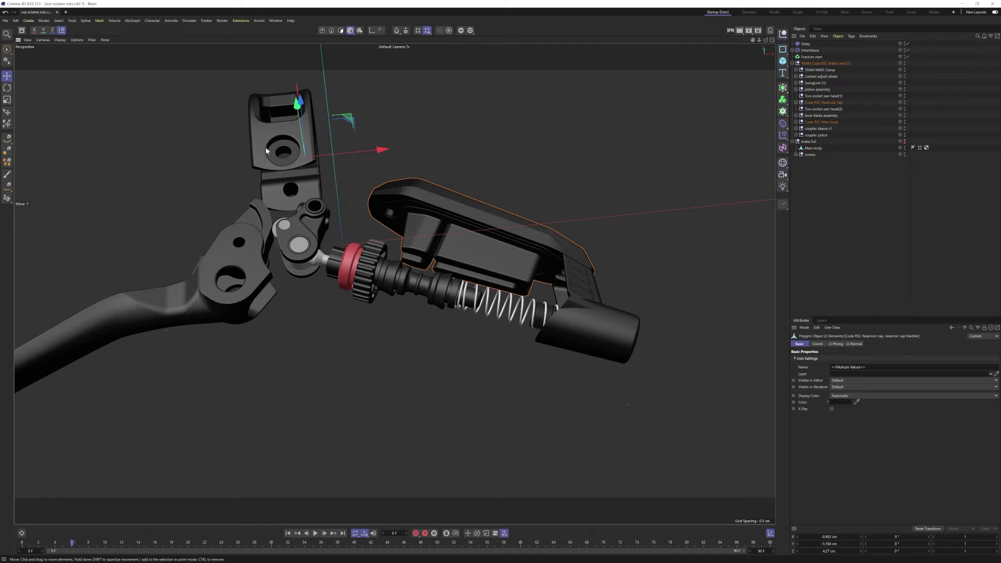
pyautogui.keyDown('alt'); pyautogui.moveTo(264, 147); pyautogui.dragTo(220, 208); pyautogui.keyUp('alt')
pyautogui.keyDown('shift'); pyautogui.click(221, 209); pyautogui.keyUp('shift')
pyautogui.keyDown('shift'); pyautogui.click(282, 222); pyautogui.keyUp('shift')
pyautogui.keyDown('shift'); pyautogui.click(324, 274); pyautogui.keyUp('shift')
pyautogui.keyDown('alt'); pyautogui.moveTo(364, 209); pyautogui.dragTo(416, 202); pyautogui.keyUp('alt')
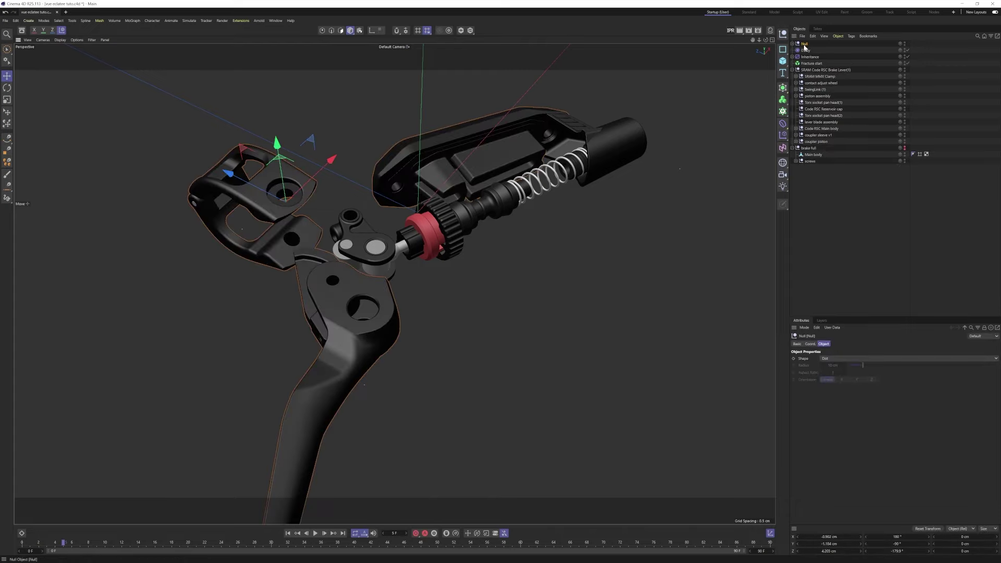
# Place the new Null inside the brake full group and rename it "handle"
pyautogui.moveTo(804, 45); pyautogui.dragTo(807, 158)
pyautogui.doubleClick(808, 155)
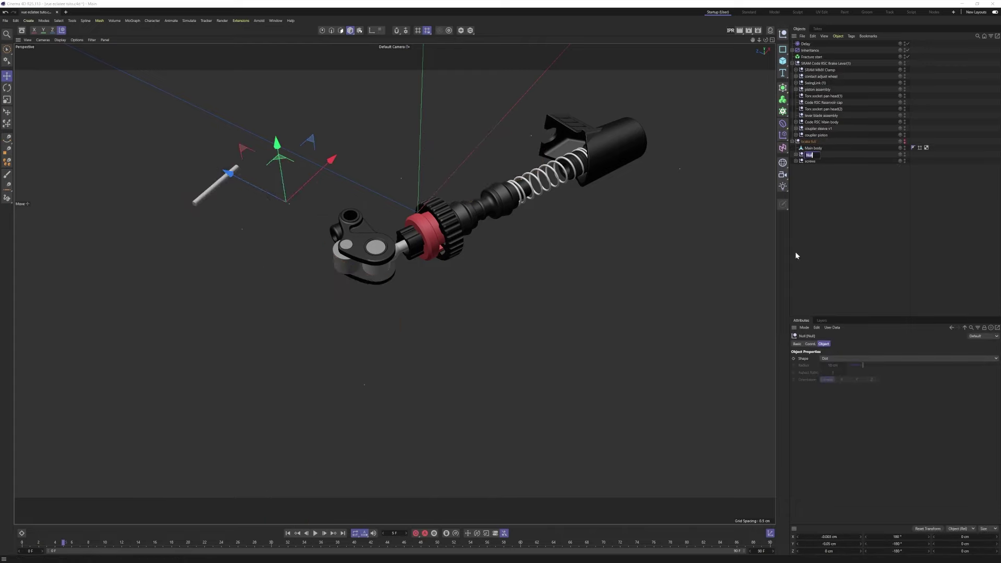
pyautogui.write('handle')
pyautogui.press('Return')
# Take the clamp's silver pin out of the imported assembly and place it under the Main body part
pyautogui.keyDown('alt'); pyautogui.moveTo(333, 198); pyautogui.dragTo(271, 224); pyautogui.keyUp('alt')
pyautogui.click(209, 181)
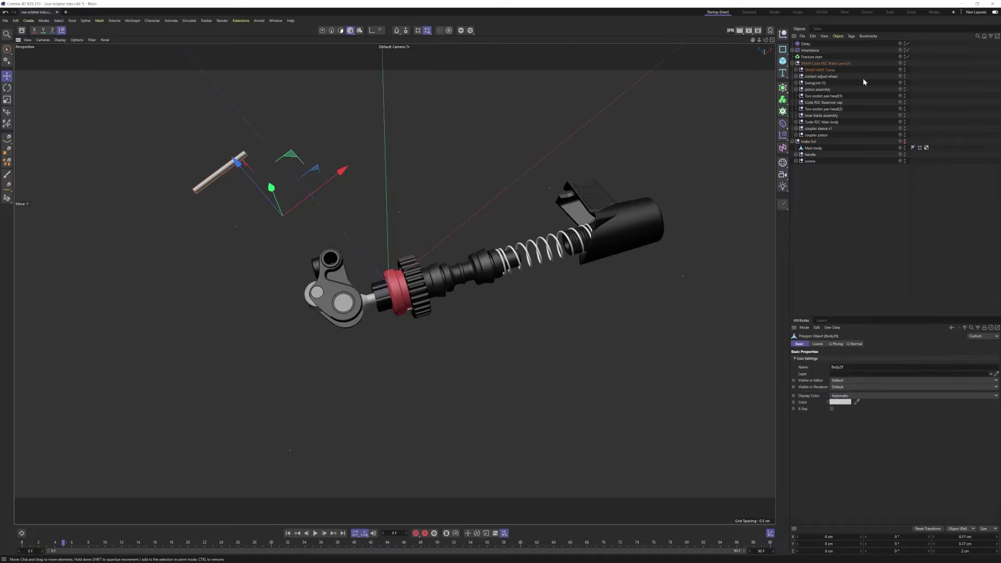
pyautogui.hotkey('ctrl', 'x')
pyautogui.hotkey('ctrl', 'v')
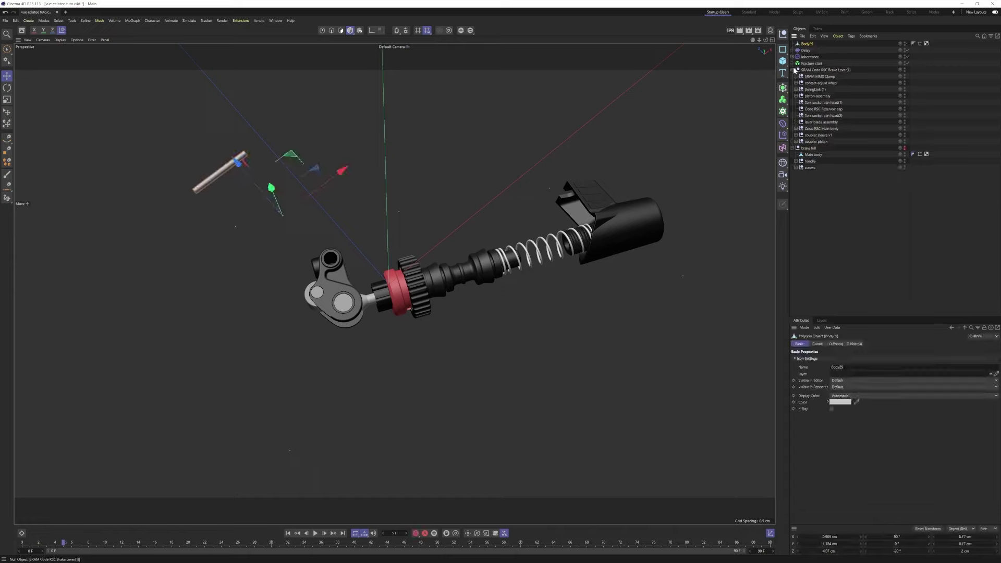
pyautogui.moveTo(839, 172); pyautogui.dragTo(815, 156)
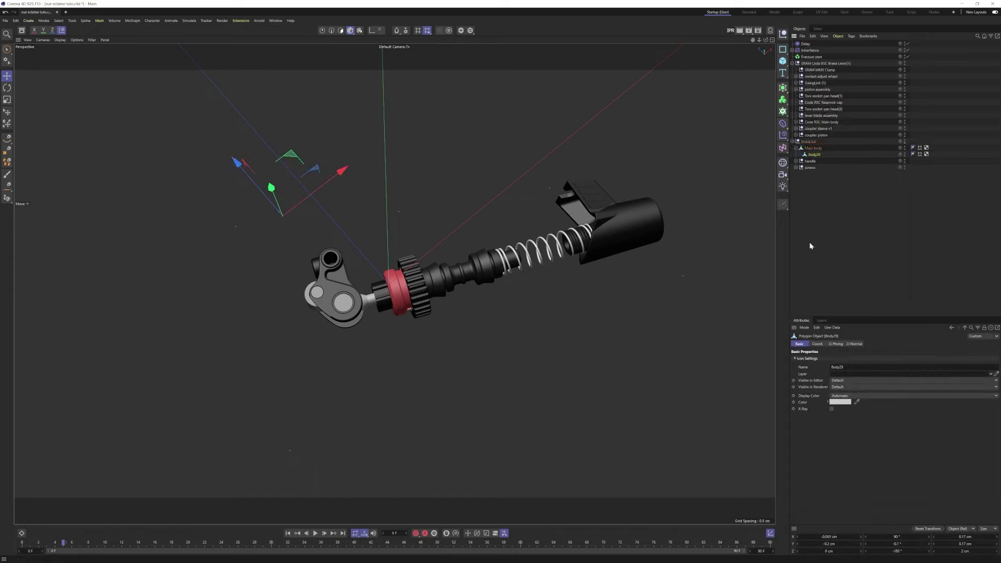
pyautogui.click(795, 148)
# Try to select all remaining inner brake parts in the viewport with Rectangle Selection
pyautogui.keyDown('alt'); pyautogui.moveTo(709, 292); pyautogui.dragTo(660, 360); pyautogui.keyUp('alt')
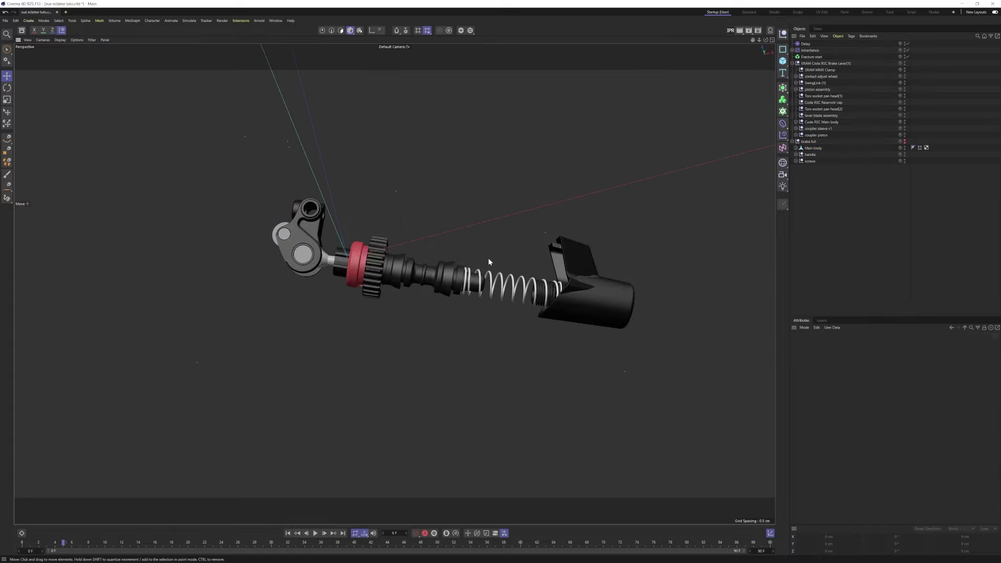
pyautogui.keyDown('alt'); pyautogui.moveTo(487, 267); pyautogui.dragTo(479, 241, button='middle'); pyautogui.keyUp('alt')
pyautogui.moveTo(7, 49); pyautogui.dragTo(34, 73)
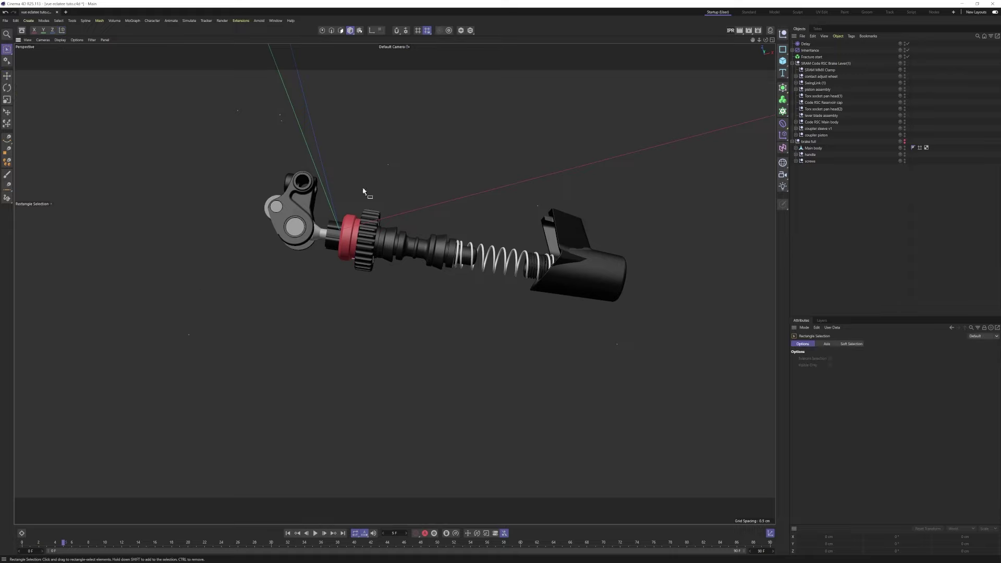
pyautogui.moveTo(615, 373); pyautogui.dragTo(775, 402)
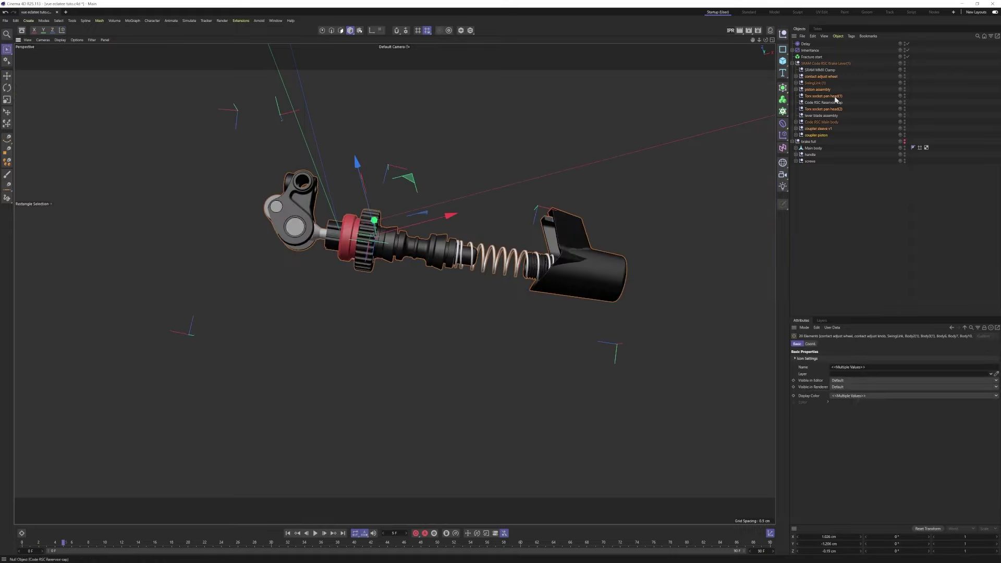
pyautogui.click(537, 137)
pyautogui.moveTo(190, 193); pyautogui.dragTo(219, 351)
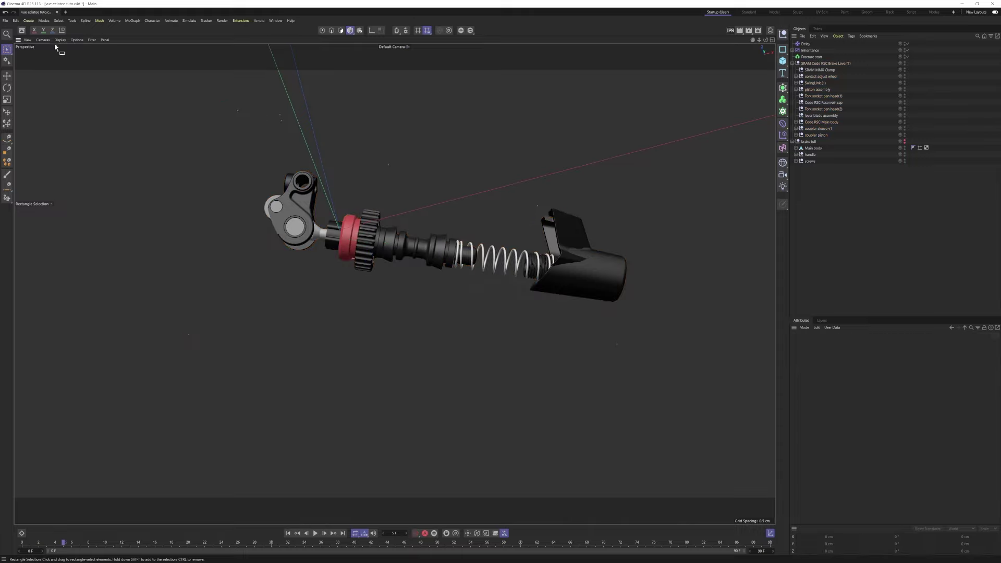
# Filter Null objects out of the viewport, box-select the remaining inner parts and group them under a Null outside the assembly
pyautogui.click(95, 40)
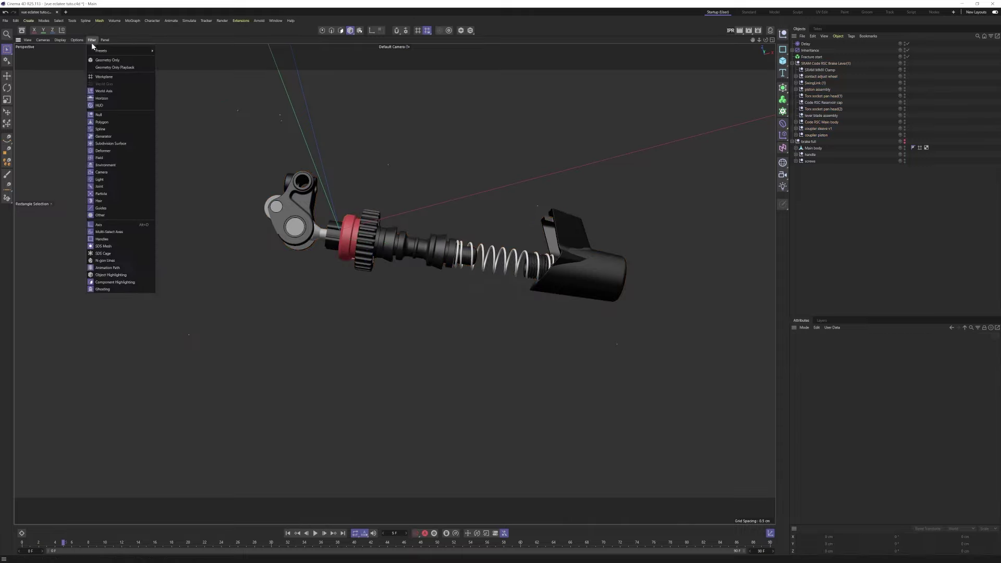
pyautogui.click(103, 119)
pyautogui.moveTo(185, 124); pyautogui.dragTo(641, 380)
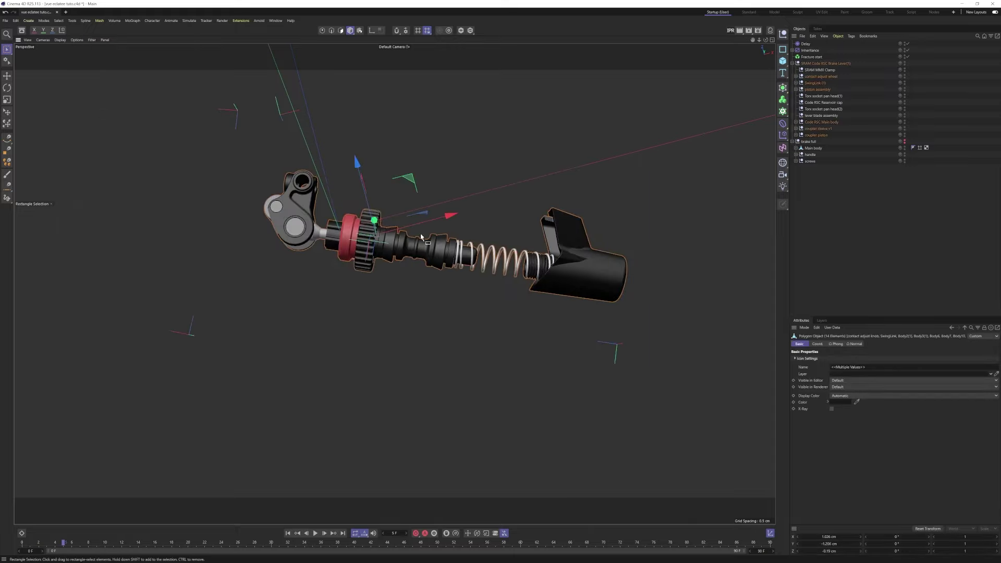
pyautogui.hotkey('alt', 'g')
pyautogui.hotkey('ctrl', 'x')
pyautogui.hotkey('ctrl', 'v')
# Rename the Null with the inner parts "inside" and place it in the brake full group
pyautogui.doubleClick(803, 45)
pyautogui.write('inside')
pyautogui.press('Return')
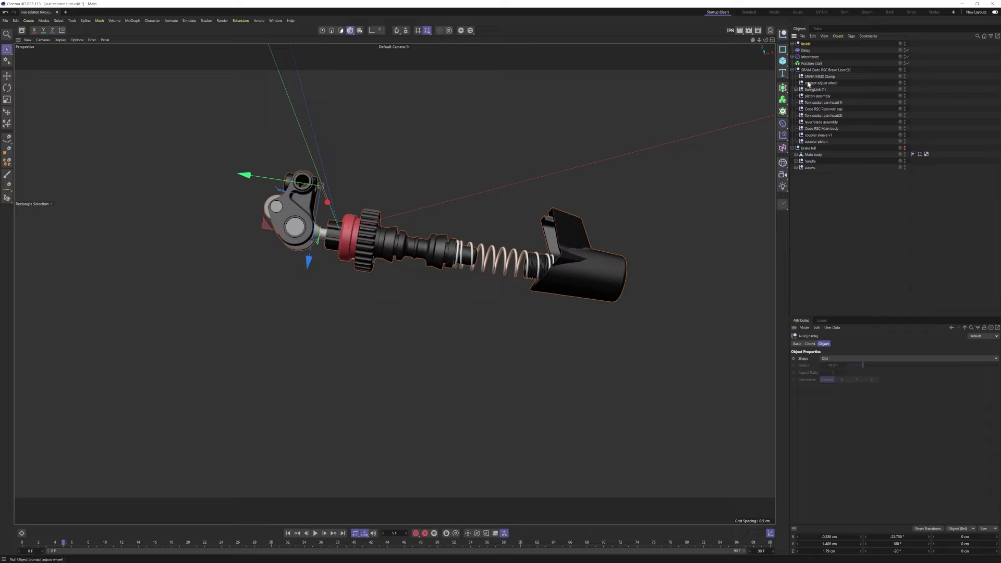
pyautogui.moveTo(805, 44); pyautogui.dragTo(828, 156)
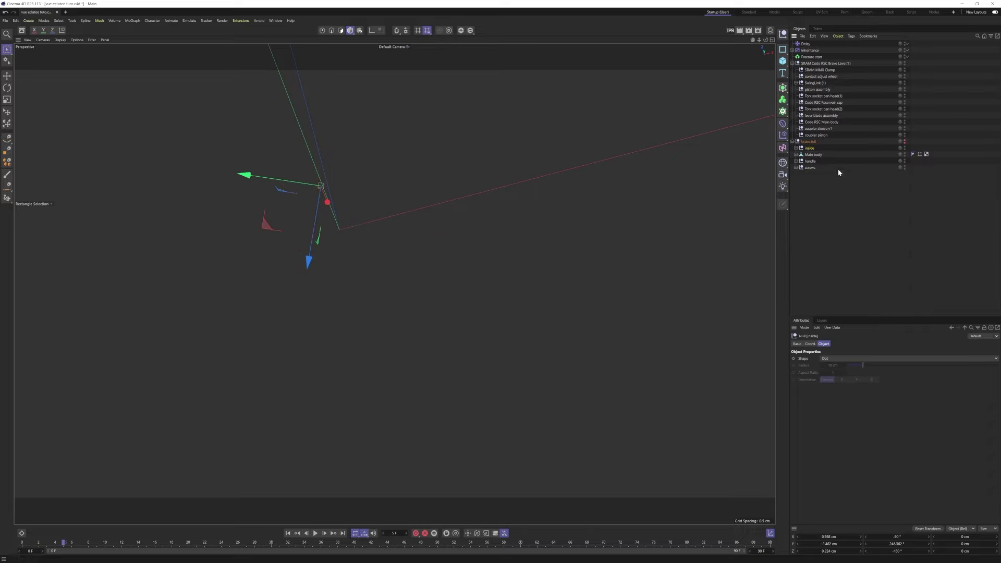
# Delete the leftover imported brake lever assembly and make the brake full group visible in the viewport
pyautogui.click(823, 65)
pyautogui.keyDown('shift'); pyautogui.click(812, 135); pyautogui.keyUp('shift')
pyautogui.press('Delete')
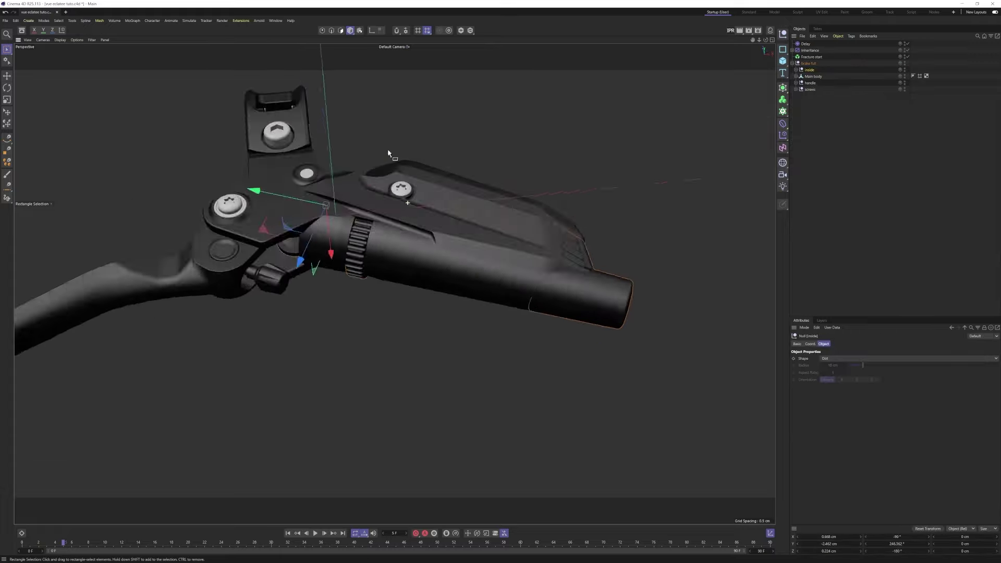
# Put the screws group first inside brake full and rename the Fracture start object "Fracture screws start"
pyautogui.scroll(3, 434, 192)
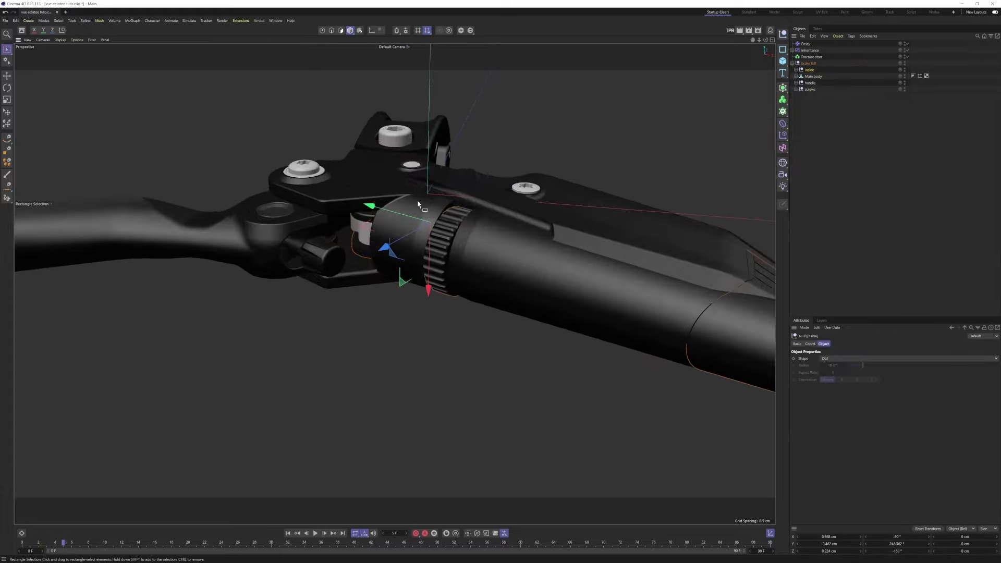
pyautogui.keyDown('alt'); pyautogui.moveTo(397, 209); pyautogui.dragTo(487, 188, button='middle'); pyautogui.keyUp('alt')
pyautogui.moveTo(809, 89); pyautogui.dragTo(810, 67)
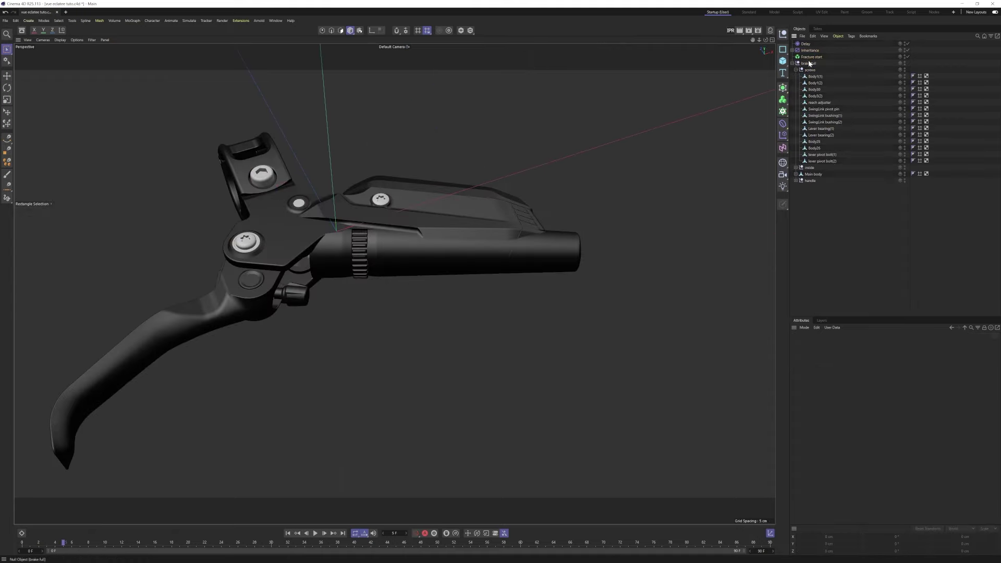
pyautogui.click(811, 57)
pyautogui.doubleClick(811, 57)
pyautogui.click(816, 57)
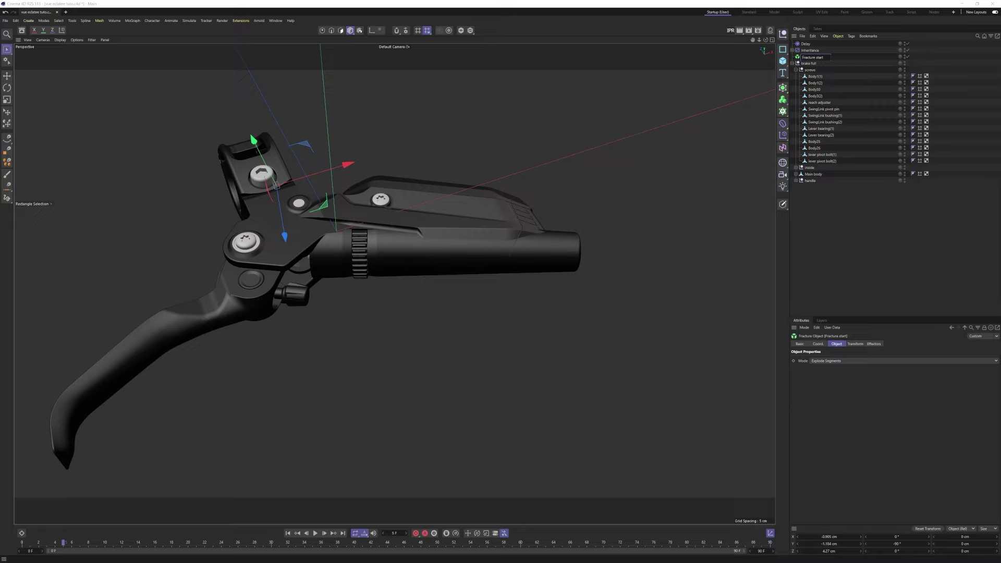
pyautogui.press('Return')
# Remove the Inheritance effector from the Fracture screws start object and place that object in the screws group
pyautogui.click(873, 344)
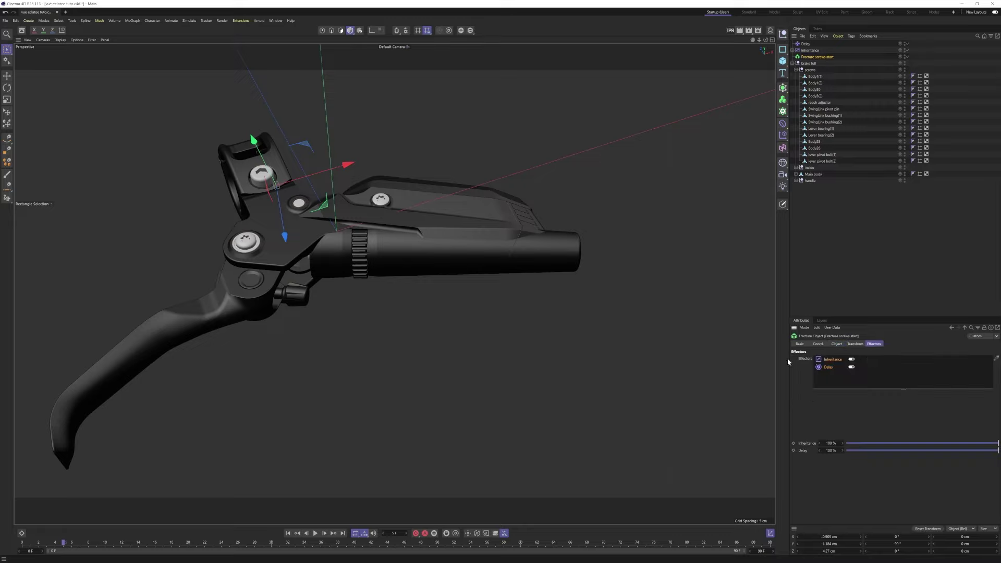
pyautogui.press('Delete')
pyautogui.moveTo(808, 57); pyautogui.dragTo(817, 74)
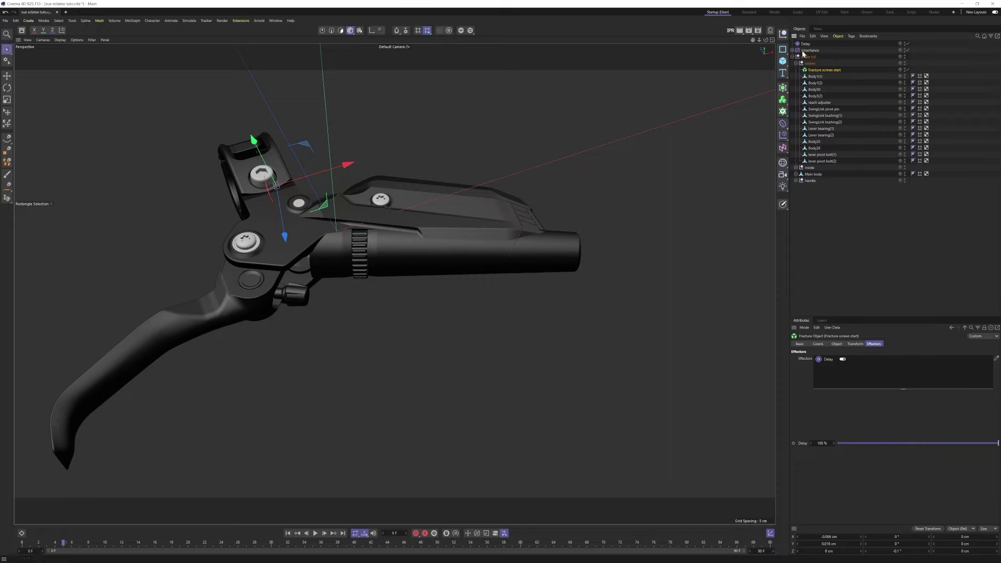
# Place all the fastener parts of the screws group under the Fracture screws start object
pyautogui.click(813, 77)
pyautogui.keyDown('shift'); pyautogui.click(818, 161); pyautogui.keyUp('shift')
pyautogui.moveTo(816, 77); pyautogui.dragTo(820, 71)
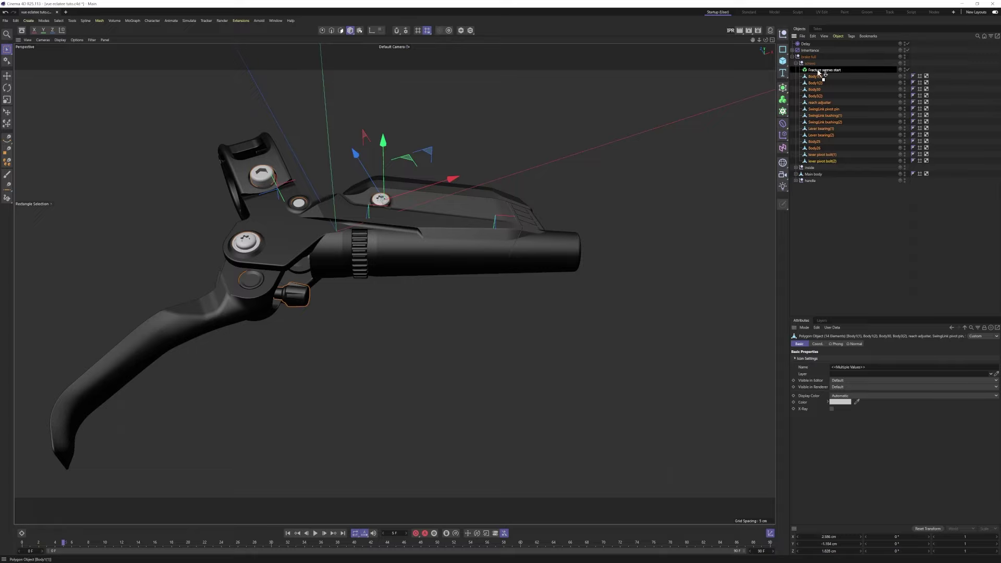
pyautogui.click(799, 70)
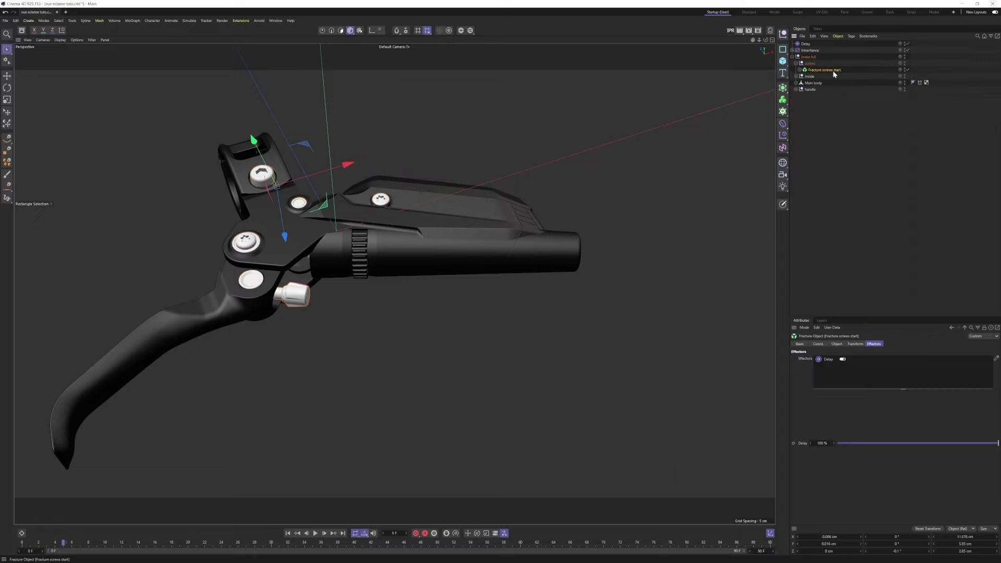
pyautogui.click(839, 182)
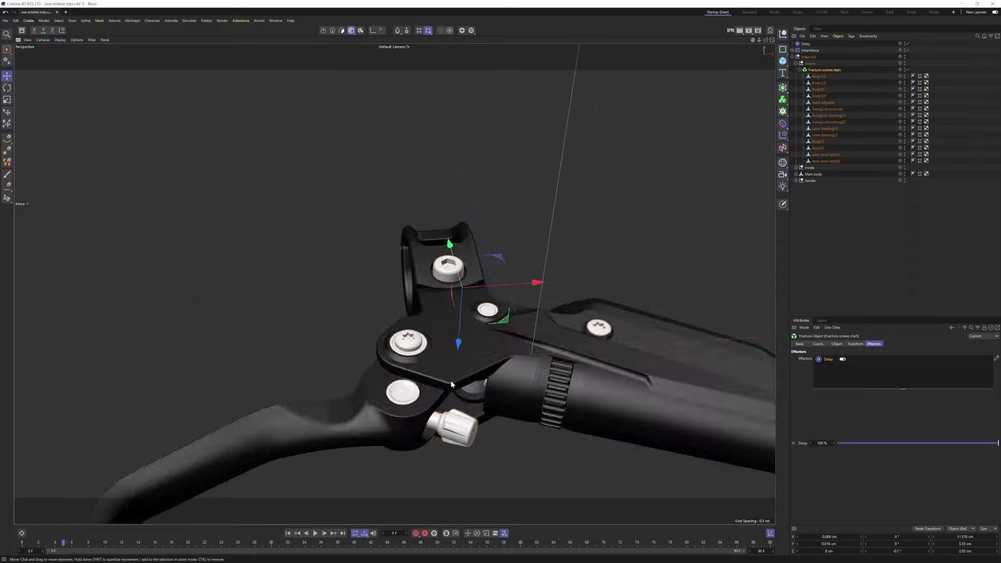
pyautogui.keyDown('alt'); pyautogui.moveTo(451, 380); pyautogui.dragTo(571, 326); pyautogui.keyUp('alt')
pyautogui.keyDown('alt'); pyautogui.moveTo(455, 385); pyautogui.dragTo(502, 259, button='middle'); pyautogui.keyUp('alt')
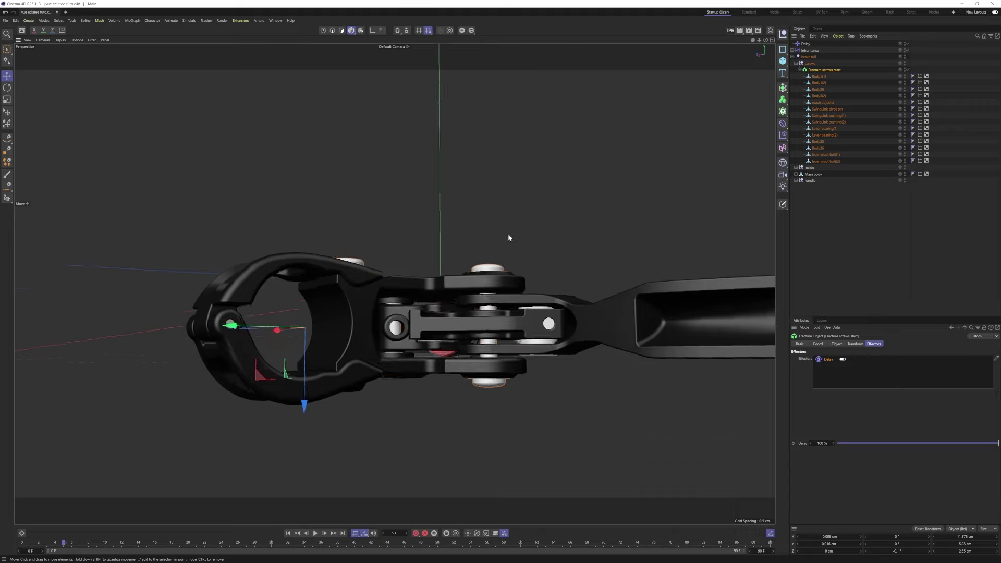
pyautogui.keyDown('alt'); pyautogui.moveTo(382, 334); pyautogui.dragTo(490, 445); pyautogui.keyUp('alt')
pyautogui.hotkey('ctrl', 'z')
pyautogui.click(490, 444)
pyautogui.click(492, 409)
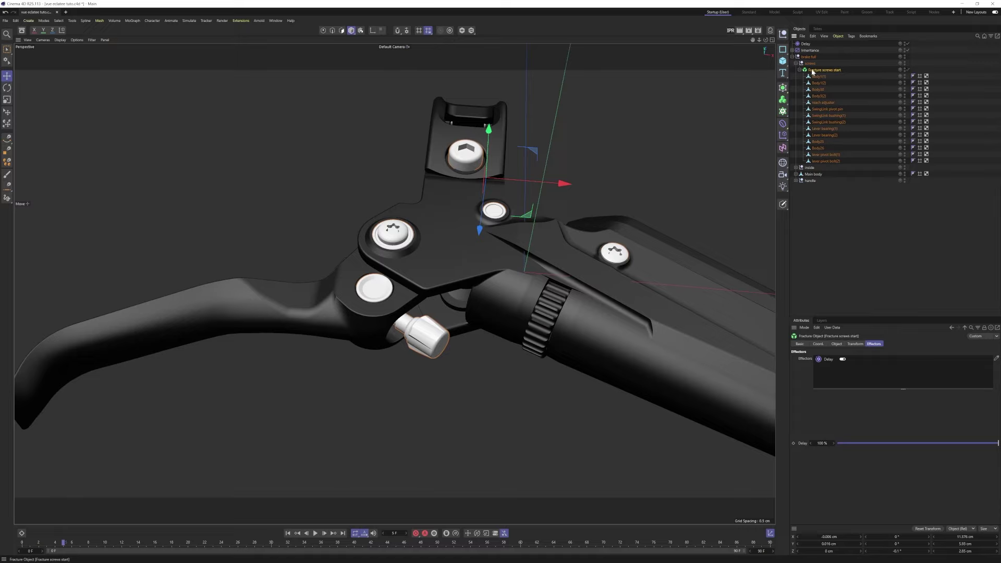
# Disable the Fracture screws start object and try to move the reach adjuster in the perspective view
pyautogui.click(432, 339)
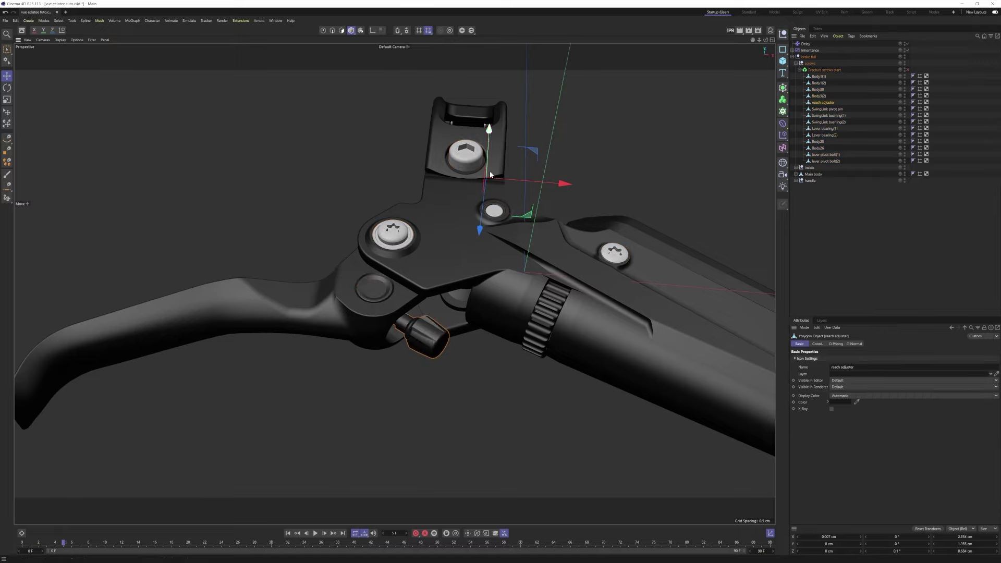
pyautogui.moveTo(520, 148); pyautogui.dragTo(533, 152)
pyautogui.moveTo(725, 250); pyautogui.dragTo(639, 212)
pyautogui.hotkey('ctrl', 'z')
# Inspect the reach adjuster in the enlarged top view, then return to the four-view layout and select the adjuster
pyautogui.middleClick(489, 270)
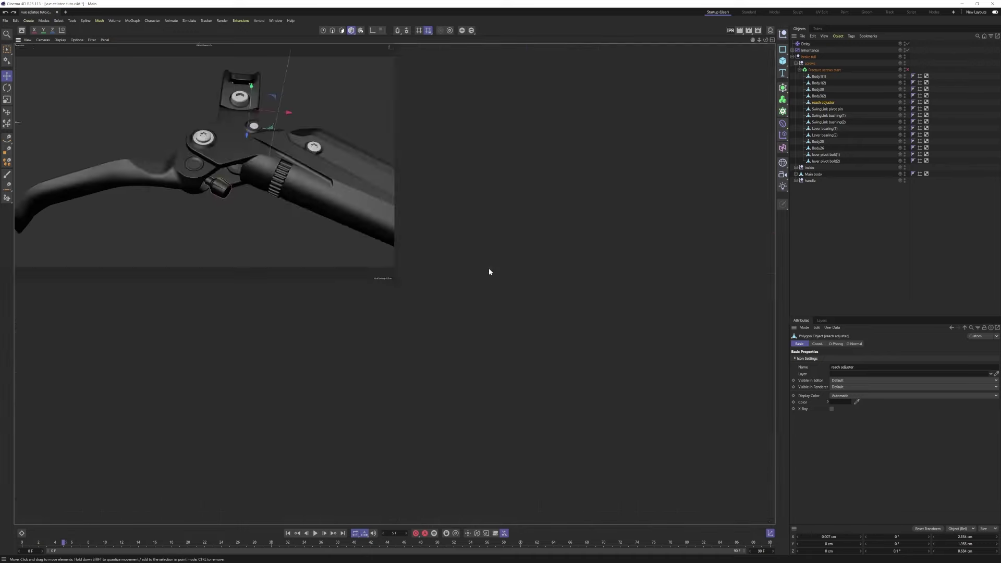
pyautogui.middleClick(489, 268)
pyautogui.keyDown('alt'); pyautogui.moveTo(392, 221); pyautogui.dragTo(496, 277, button='middle'); pyautogui.keyUp('alt')
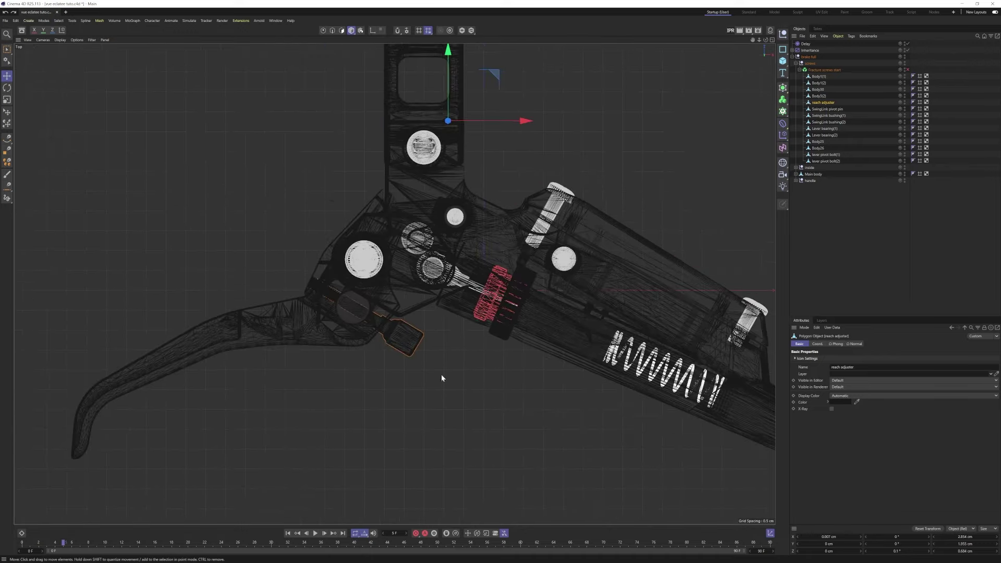
pyautogui.click(417, 344)
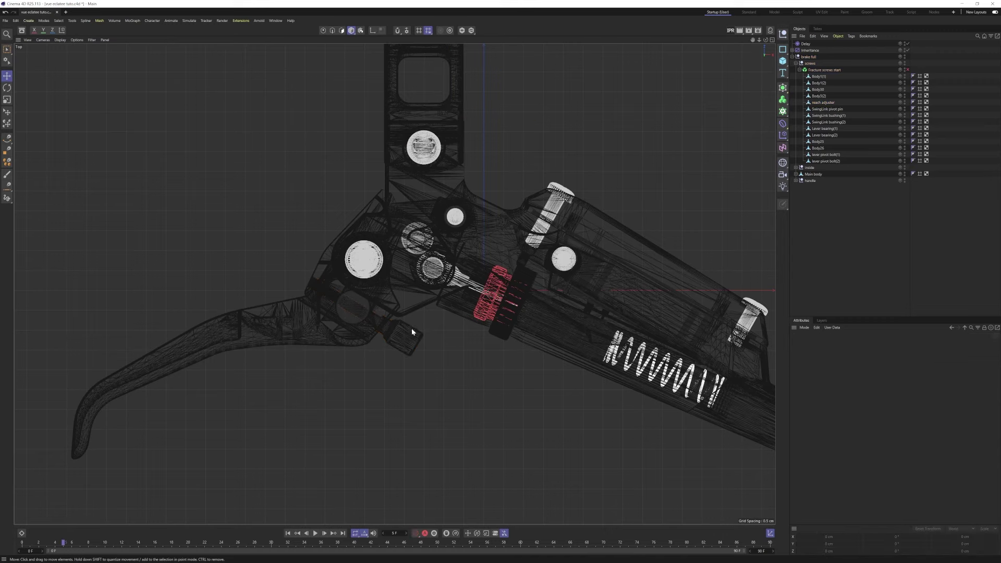
pyautogui.middleClick(408, 328)
pyautogui.click(219, 185)
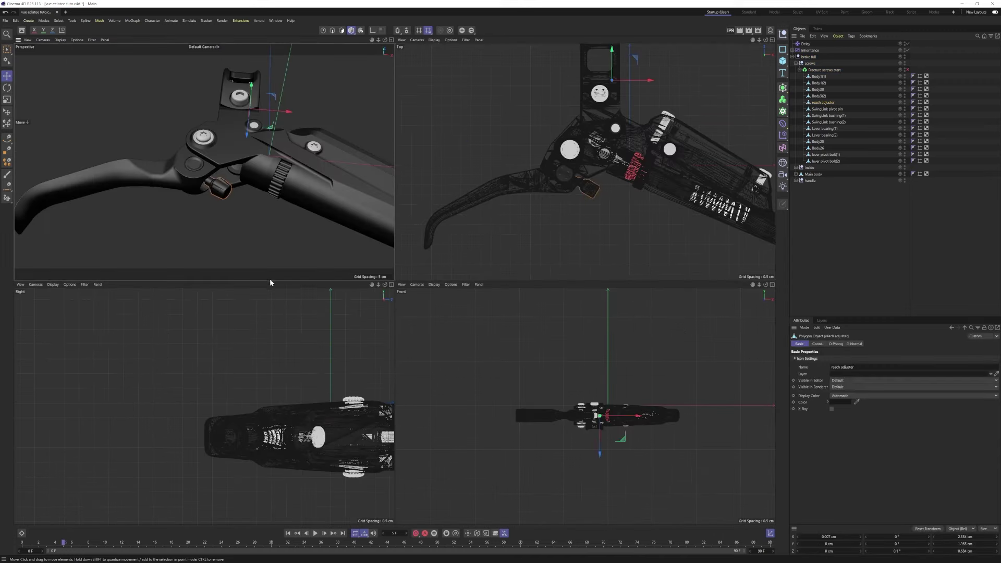
# Set up Axis Center for the reach adjuster, centered on Selected Polygons with Alignment to normals enabled
pyautogui.middleClick(271, 261)
pyautogui.keyDown('alt'); pyautogui.moveTo(374, 264); pyautogui.dragTo(46, 10); pyautogui.keyUp('alt')
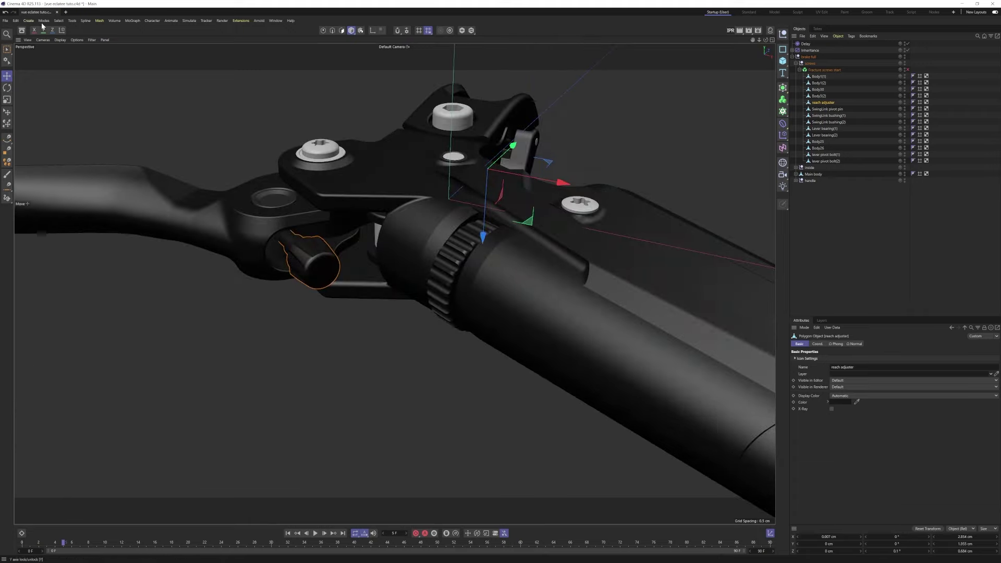
pyautogui.click(72, 21)
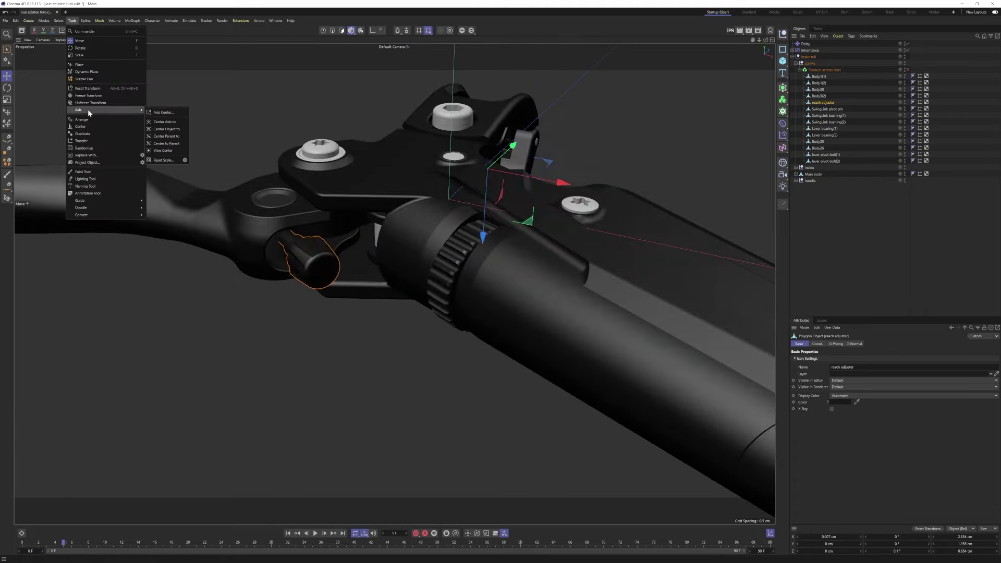
pyautogui.click(186, 127)
pyautogui.click(198, 143)
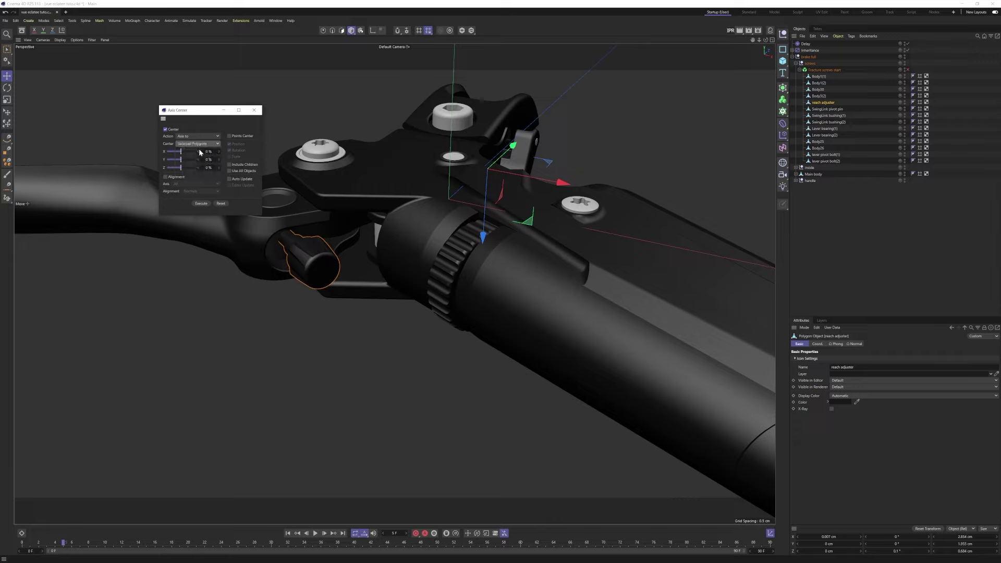
pyautogui.click(165, 177)
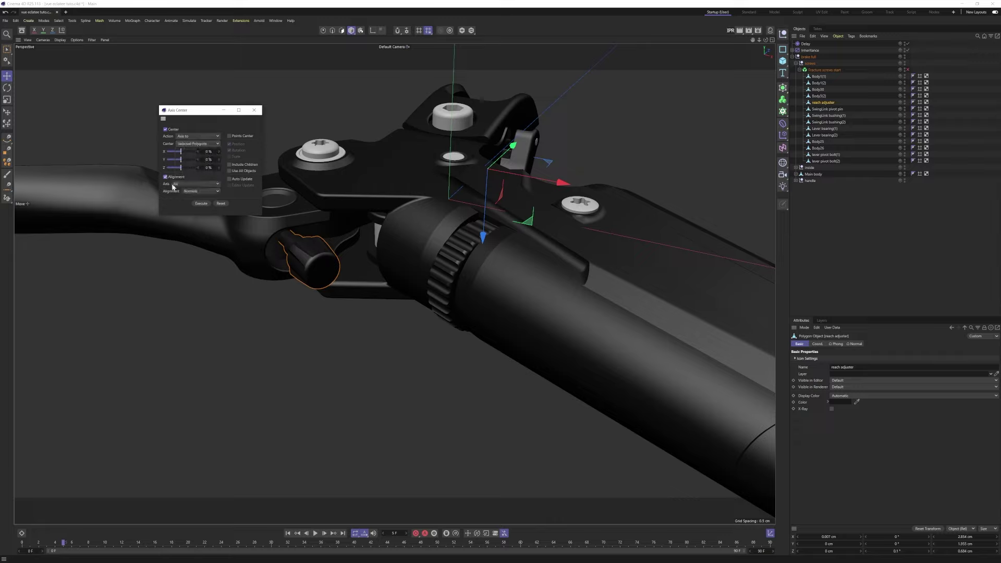
# Select the polygons on the reach adjuster's round end face and align the object's axis to them
pyautogui.click(341, 30)
pyautogui.click(11, 51)
pyautogui.click(26, 58)
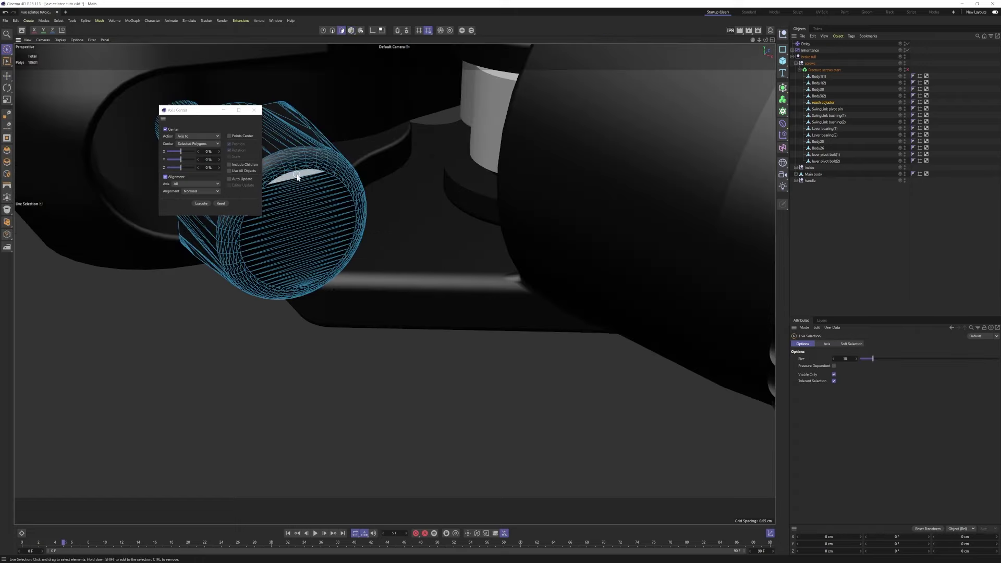
pyautogui.moveTo(296, 173); pyautogui.dragTo(305, 277)
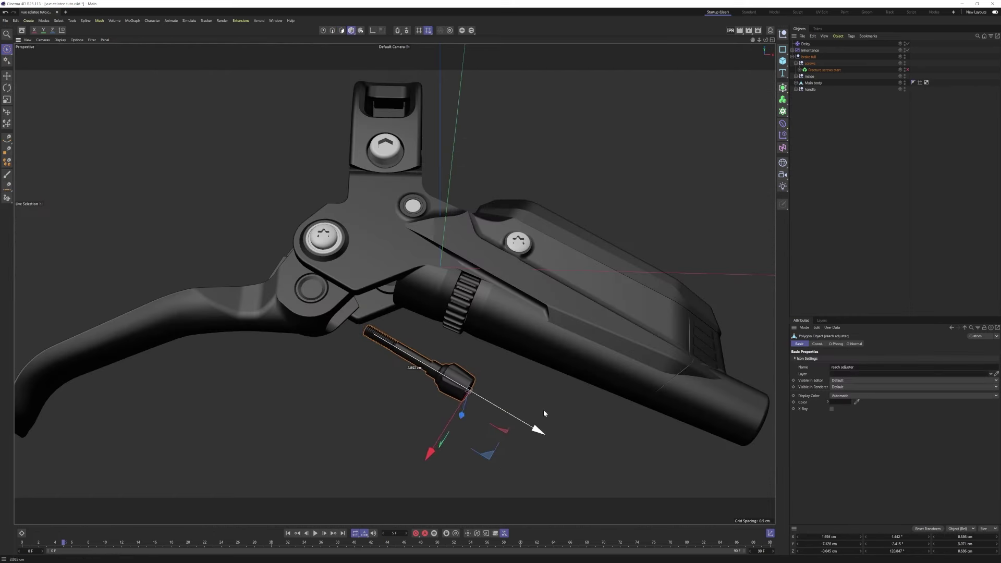
# Try moving the reach adjuster outward along its realigned axis, and undo the move
pyautogui.moveTo(543, 409); pyautogui.dragTo(732, 415)
pyautogui.hotkey('ctrl', 'z')
pyautogui.hotkey('ctrl', 'z')
# Duplicate the Fracture screws start object and rename the copy Fracture screws end
pyautogui.keyDown('ctrl'); pyautogui.moveTo(820, 70); pyautogui.dragTo(819, 73); pyautogui.keyUp('ctrl')
pyautogui.doubleClick(838, 76)
pyautogui.press('Right')
pyautogui.press('BackSpace')
pyautogui.press('BackSpace')
pyautogui.press('BackSpace')
pyautogui.press('BackSpace')
pyautogui.press('BackSpace')
pyautogui.press('BackSpace')
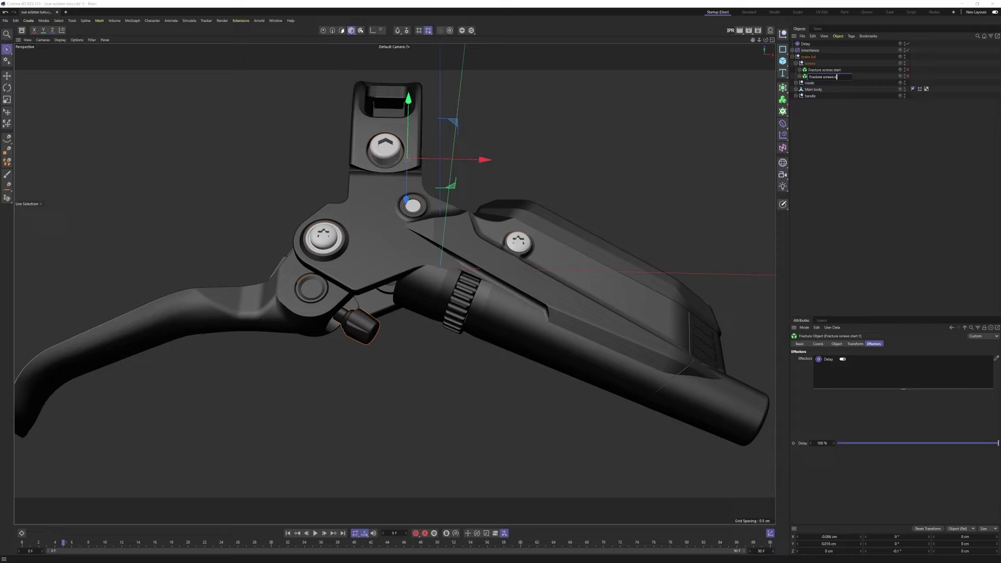
pyautogui.write('end')
pyautogui.press('Return')
# Remove the Delay effector from Fracture screws end and isolate that object by hiding the brake full group
pyautogui.press('Delete')
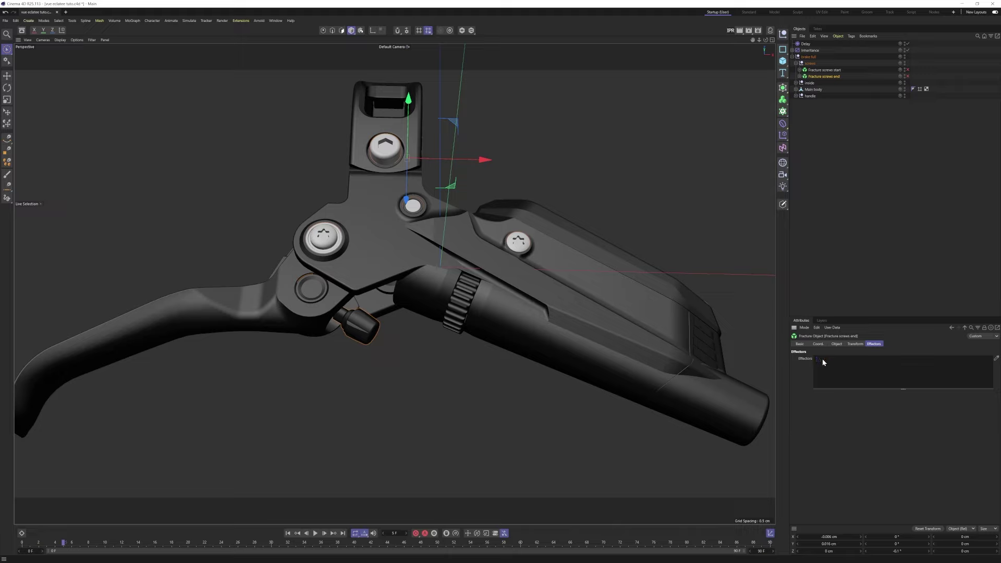
pyautogui.click(850, 71)
pyautogui.click(810, 57)
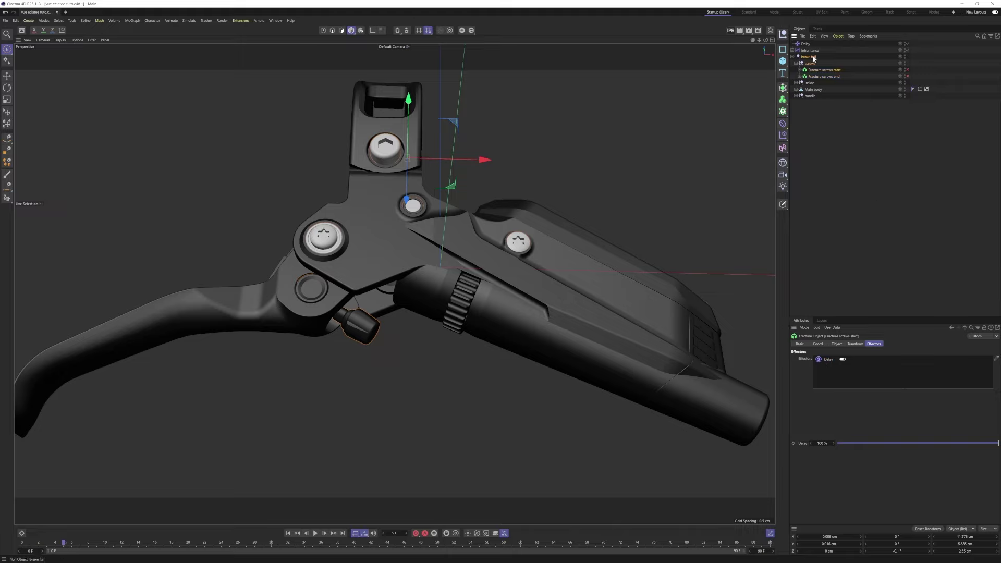
pyautogui.click(904, 57)
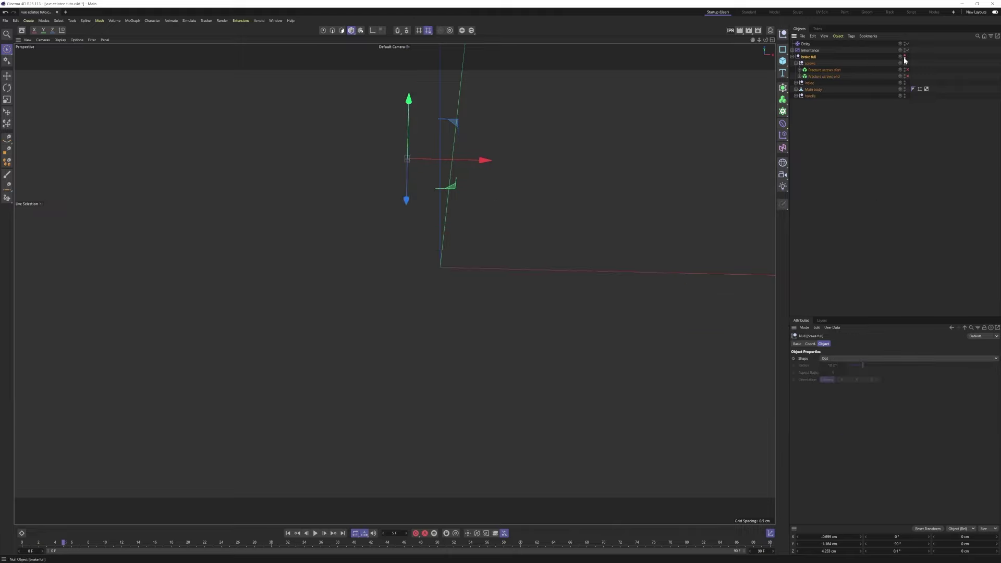
pyautogui.click(822, 76)
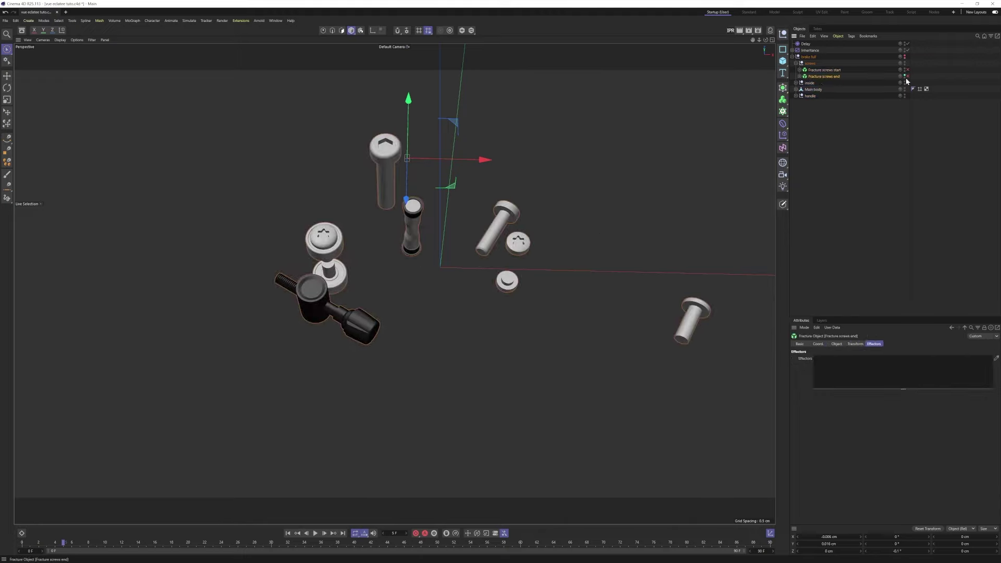
# Move the two side screws in Fracture screws end outward from the brake body
pyautogui.keyDown('alt'); pyautogui.moveTo(425, 359); pyautogui.dragTo(336, 37); pyautogui.keyUp('alt')
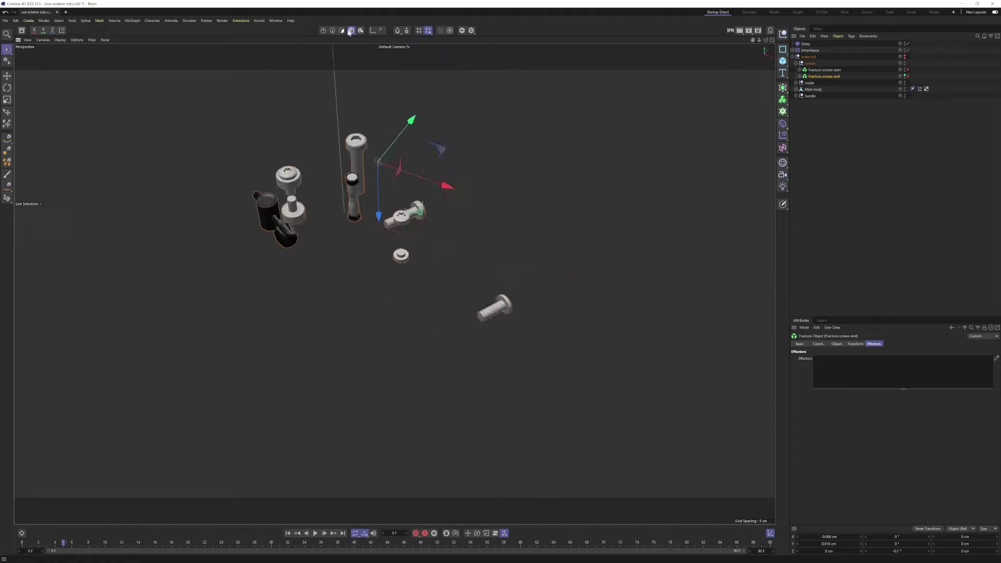
pyautogui.press('e')
pyautogui.click(356, 145)
pyautogui.click(414, 213)
pyautogui.keyDown('shift'); pyautogui.click(498, 301); pyautogui.keyUp('shift')
pyautogui.moveTo(391, 288); pyautogui.dragTo(510, 256)
# Spread the lever pivot bolts, bearings, bushings and small cap screws vertically apart, above and below the brake
pyautogui.click(401, 216)
pyautogui.keyDown('shift'); pyautogui.click(289, 182); pyautogui.keyUp('shift')
pyautogui.click(295, 214)
pyautogui.moveTo(380, 215); pyautogui.dragTo(380, 272)
pyautogui.keyDown('alt'); pyautogui.moveTo(380, 271); pyautogui.dragTo(365, 193); pyautogui.keyUp('alt')
pyautogui.click(307, 172)
pyautogui.keyDown('alt'); pyautogui.moveTo(331, 241); pyautogui.dragTo(332, 305, button='middle'); pyautogui.keyUp('alt')
pyautogui.moveTo(372, 289); pyautogui.dragTo(375, 380)
# Raise the lever barrel, clamp bolt and swing link pivot pin, and pull the reach adjuster out along its axis
pyautogui.click(311, 283)
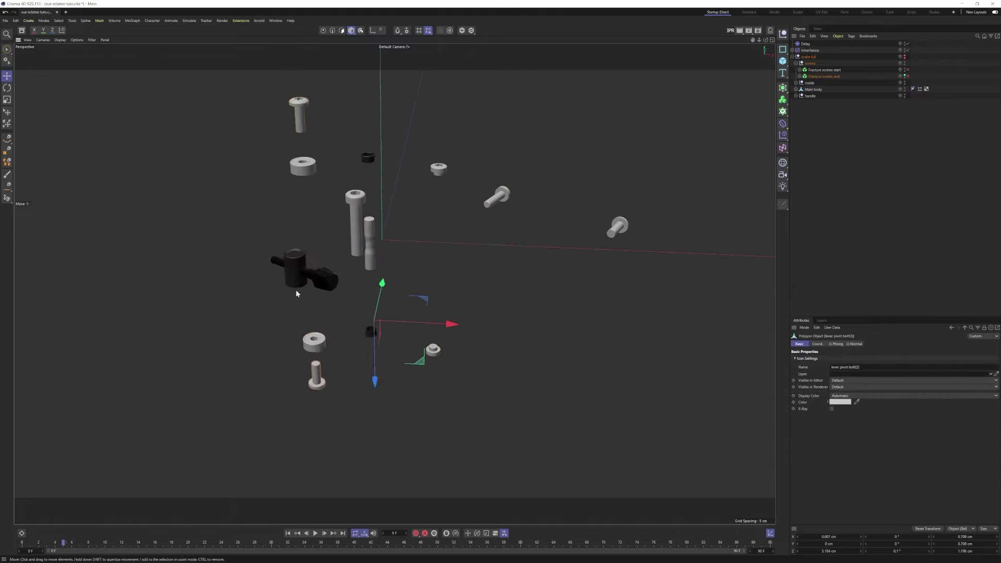
pyautogui.click(292, 264)
pyautogui.moveTo(372, 155); pyautogui.dragTo(369, 23)
pyautogui.click(326, 276)
pyautogui.moveTo(359, 295); pyautogui.dragTo(510, 354)
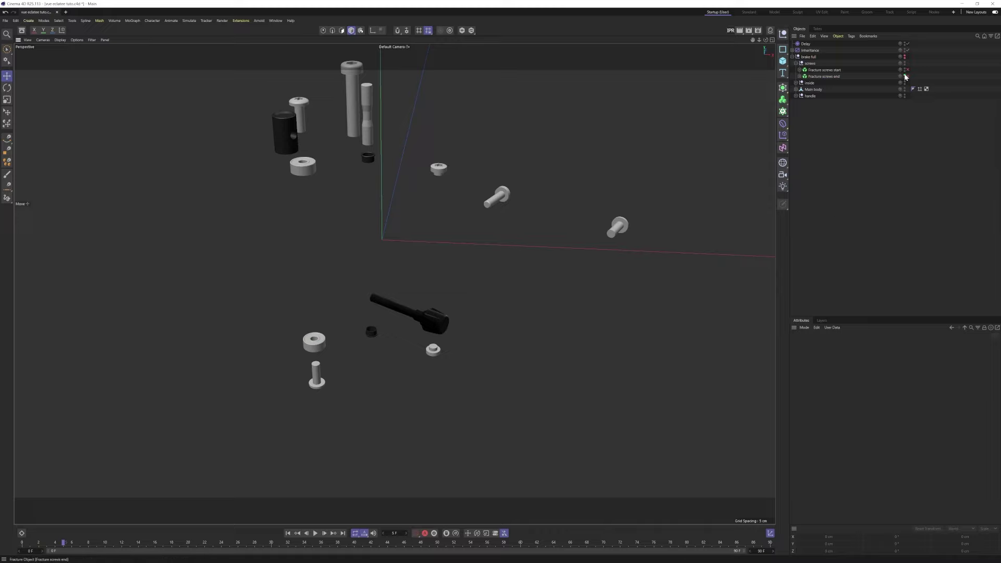
# Hide Fracture screws end and enable both Fracture screws objects
pyautogui.click(905, 76)
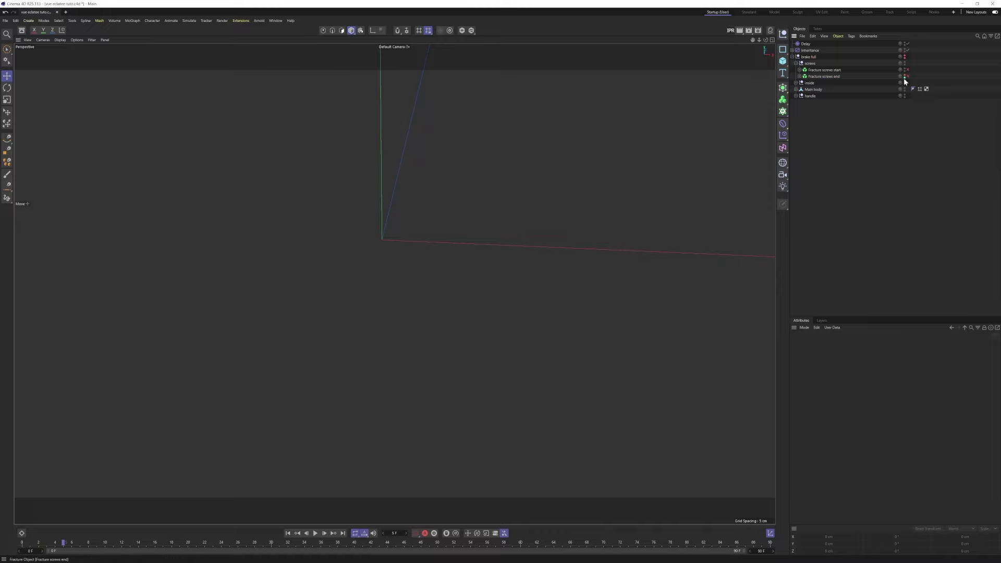
pyautogui.click(908, 70)
pyautogui.click(907, 76)
# Place the Inheritance effector in the screws group and set its object to Fracture screws end with Morph Motion Object enabled
pyautogui.click(808, 51)
pyautogui.moveTo(825, 50); pyautogui.dragTo(813, 67)
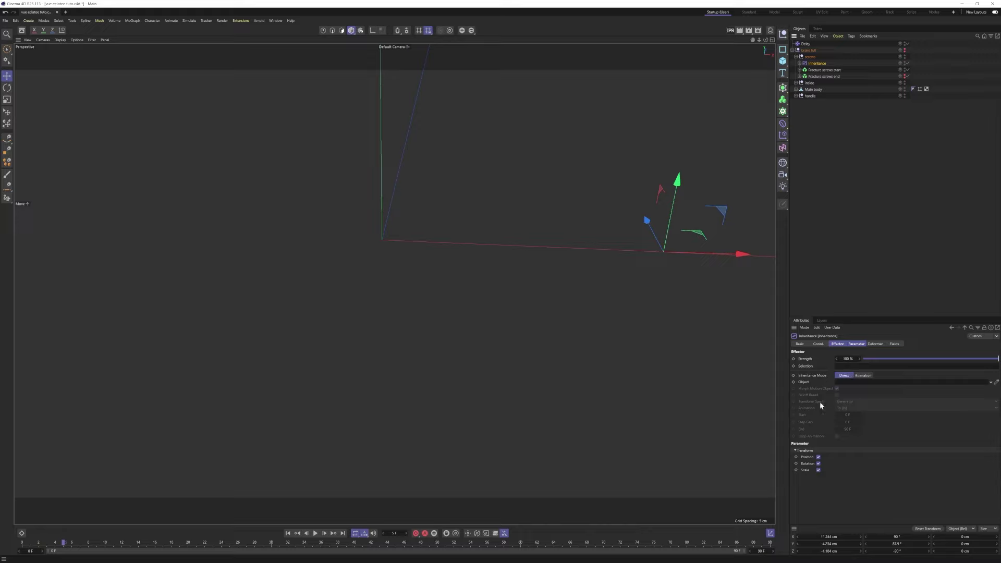
pyautogui.moveTo(844, 436); pyautogui.dragTo(858, 381)
pyautogui.click(956, 50)
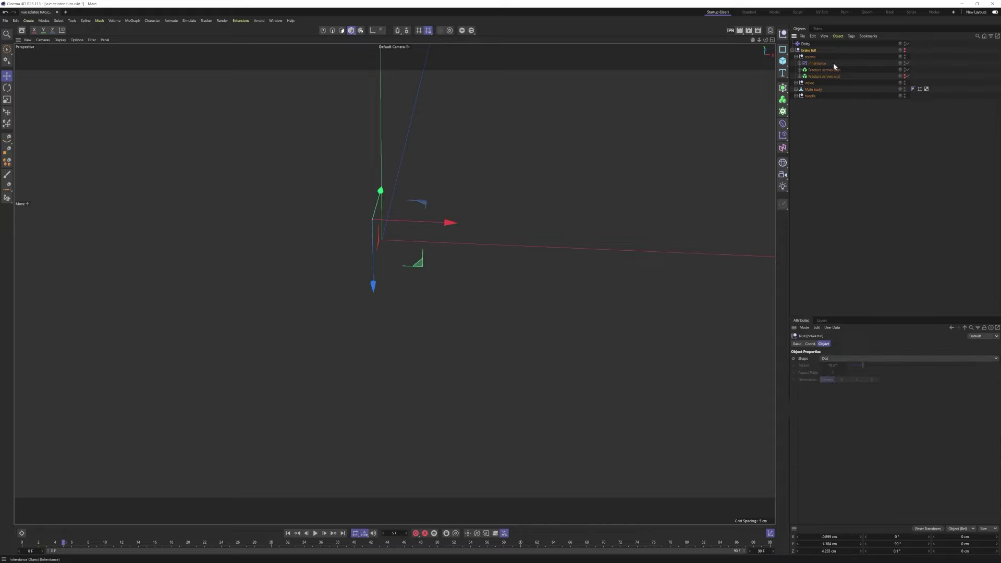
# Show the brake full group again and add the Inheritance effector above Delay in Fracture screws start
pyautogui.click(905, 49)
pyautogui.scroll(-2, 429, 279)
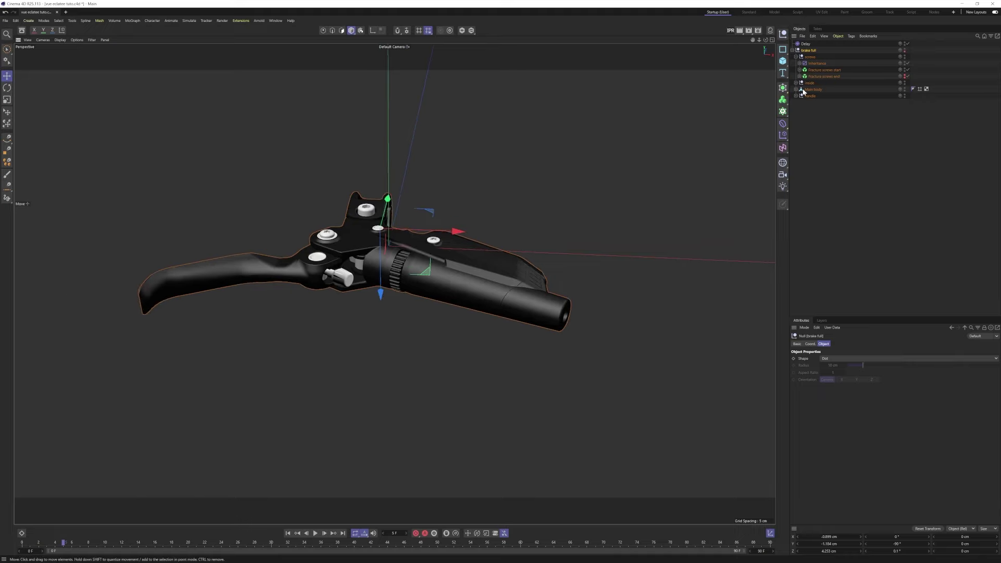
pyautogui.click(806, 71)
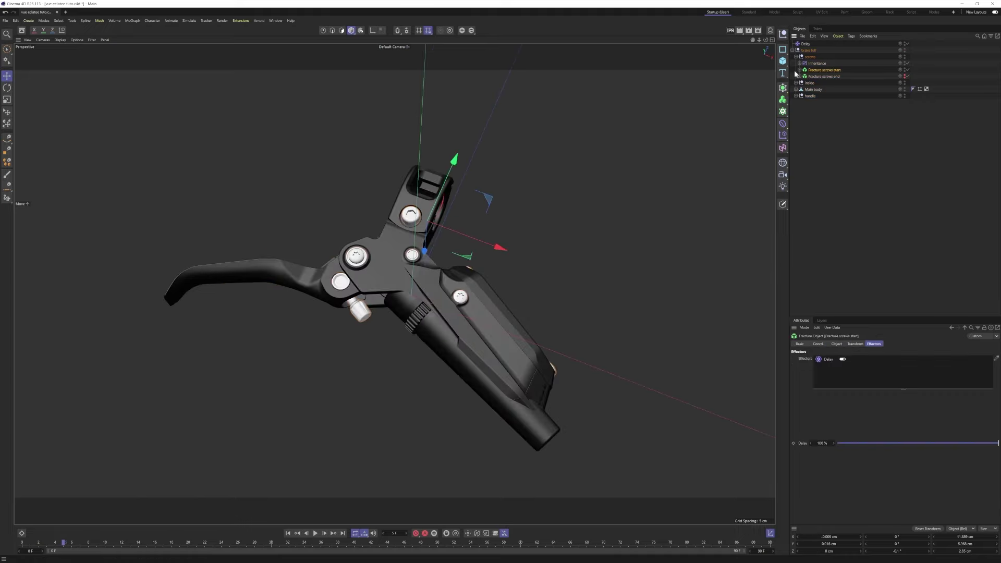
pyautogui.moveTo(817, 63); pyautogui.dragTo(827, 367)
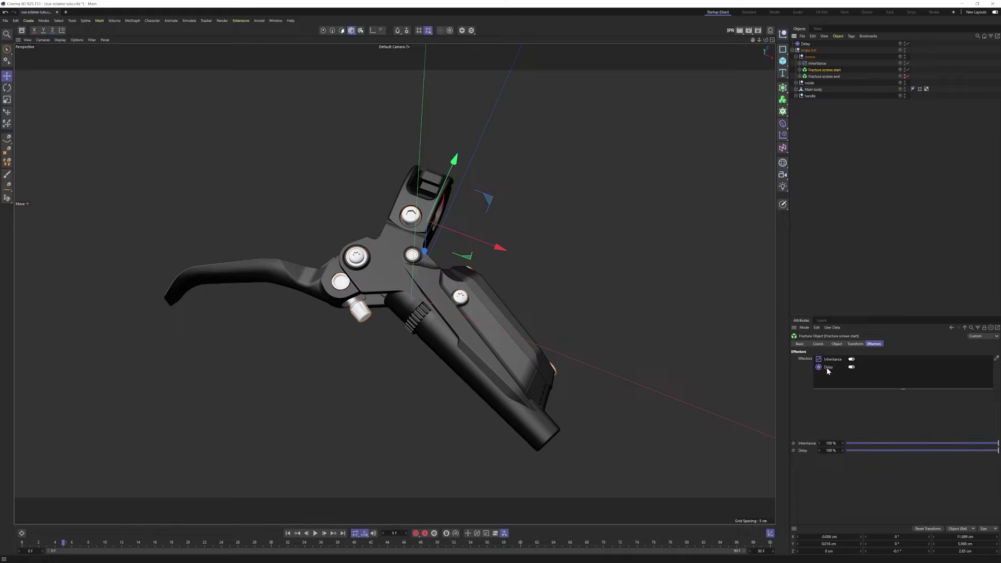
# Hide the Inheritance effector's Linear Field in the viewport and preview the screws' animation from the first frame
pyautogui.click(804, 63)
pyautogui.click(799, 63)
pyautogui.click(904, 69)
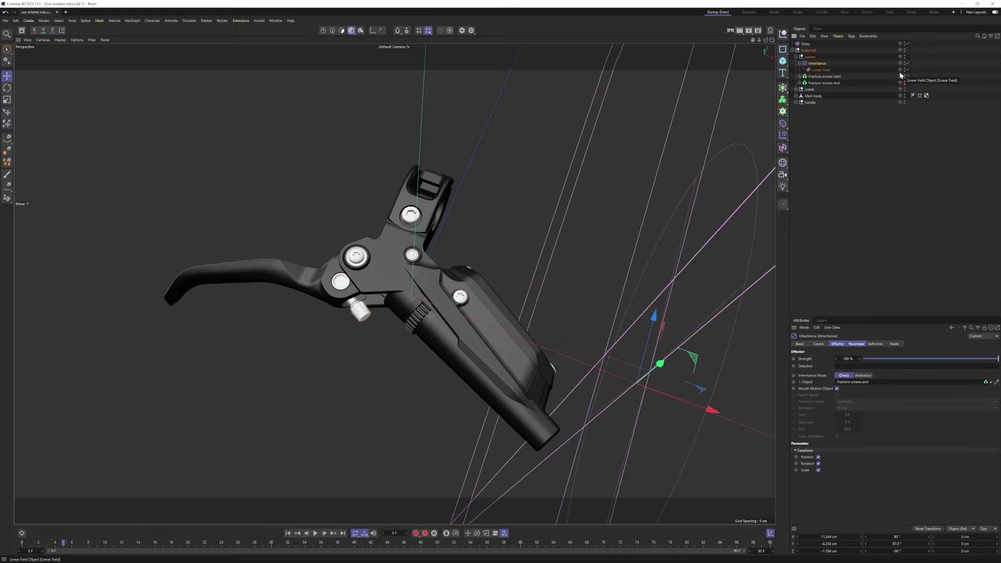
pyautogui.keyDown('alt'); pyautogui.moveTo(428, 124); pyautogui.dragTo(356, 153, button='right'); pyautogui.keyUp('alt')
pyautogui.moveTo(66, 542); pyautogui.dragTo(393, 543)
pyautogui.click(288, 533)
pyautogui.click(314, 532)
# Copy the Linear Field's end keyframe to about frame 65 and its start keyframe to about frame 83
pyautogui.click(463, 545)
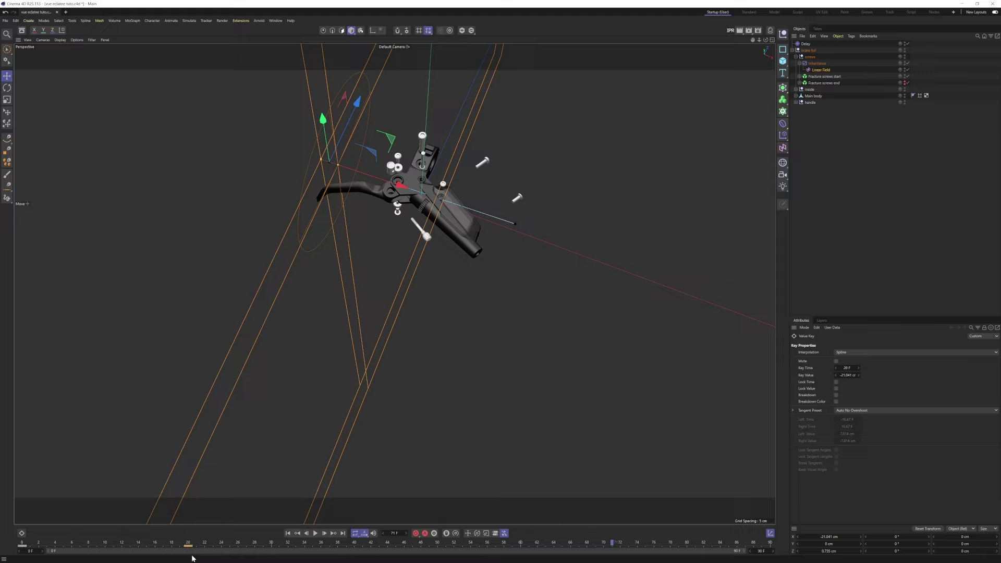
pyautogui.keyDown('shift'); pyautogui.click(23, 546); pyautogui.keyUp('shift')
pyautogui.keyDown('ctrl'); pyautogui.moveTo(29, 545); pyautogui.dragTo(712, 547); pyautogui.keyUp('ctrl')
pyautogui.click(486, 546)
pyautogui.keyDown('shift'); pyautogui.click(655, 546); pyautogui.keyUp('shift')
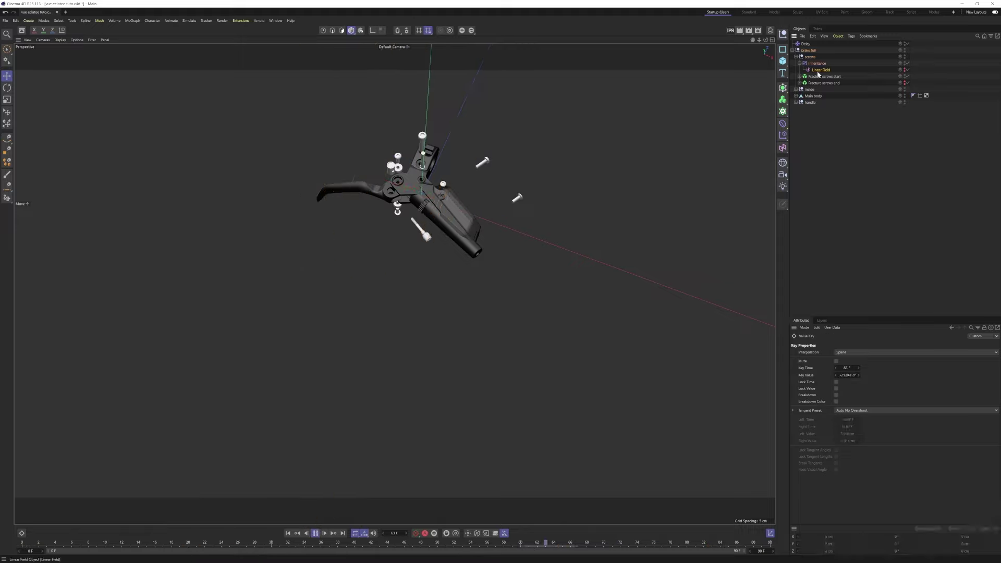
# Set the Linear Field's length to 0.1 cm, review the playback and save the project
pyautogui.click(818, 69)
pyautogui.click(829, 367)
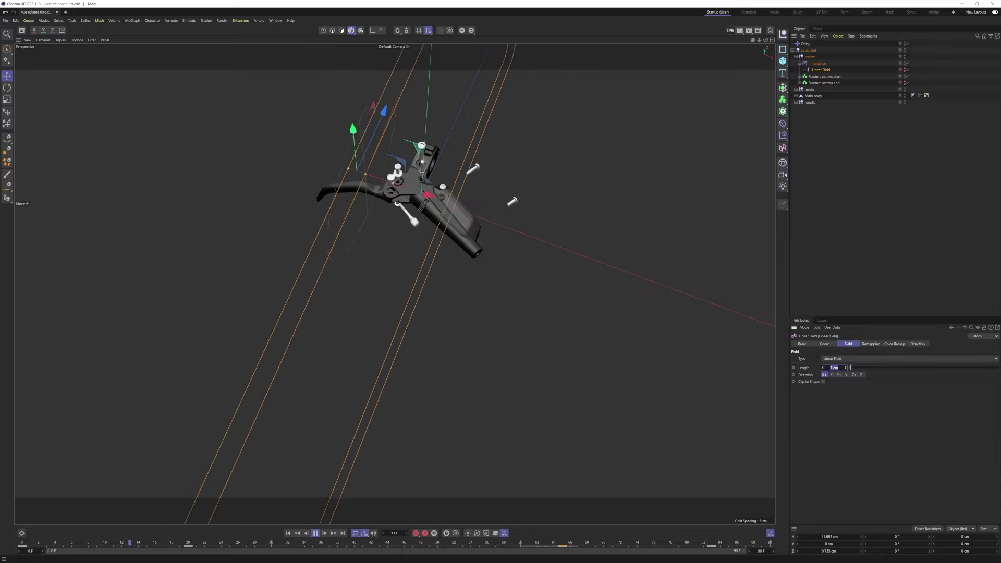
pyautogui.write('0.1')
pyautogui.press('Return')
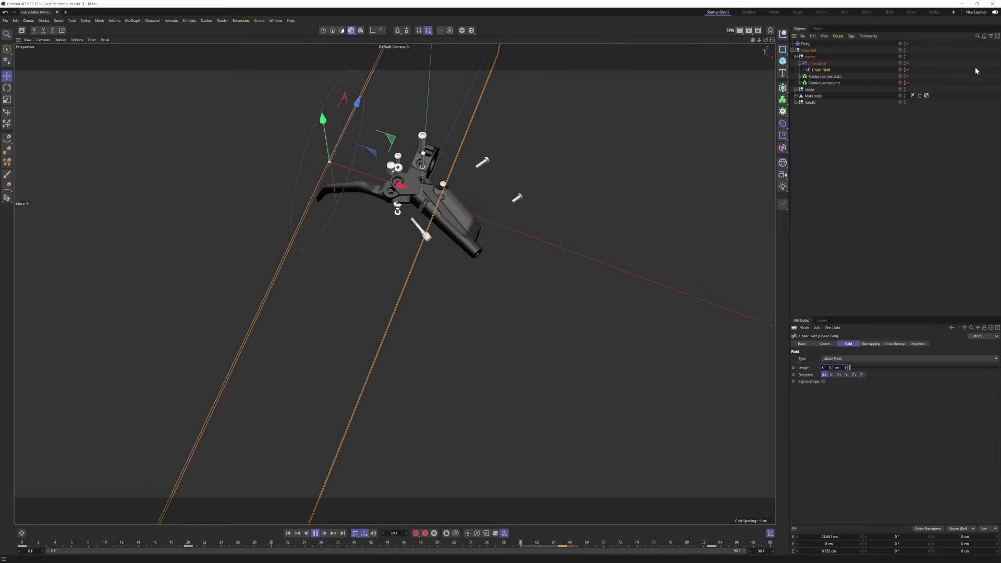
pyautogui.click(947, 184)
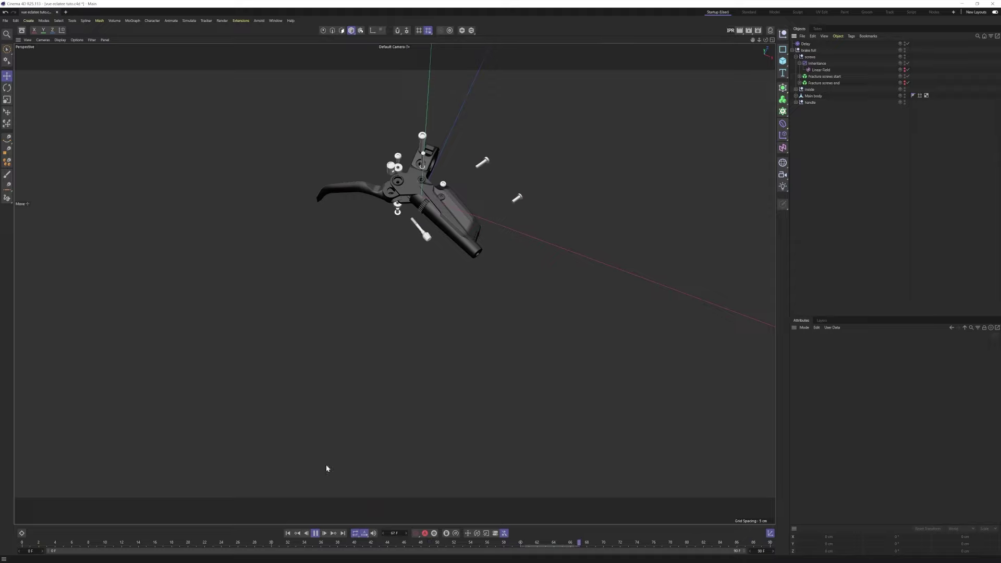
pyautogui.click(314, 533)
pyautogui.hotkey('ctrl', 's')
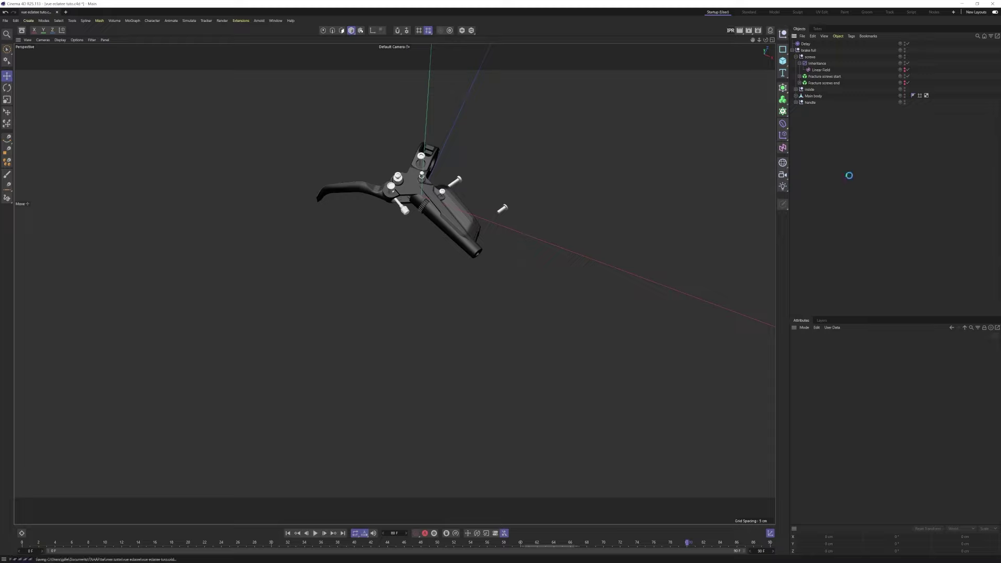
# Move Main body above the screws group and place the Delay effector at the head of the brake full group
pyautogui.click(795, 57)
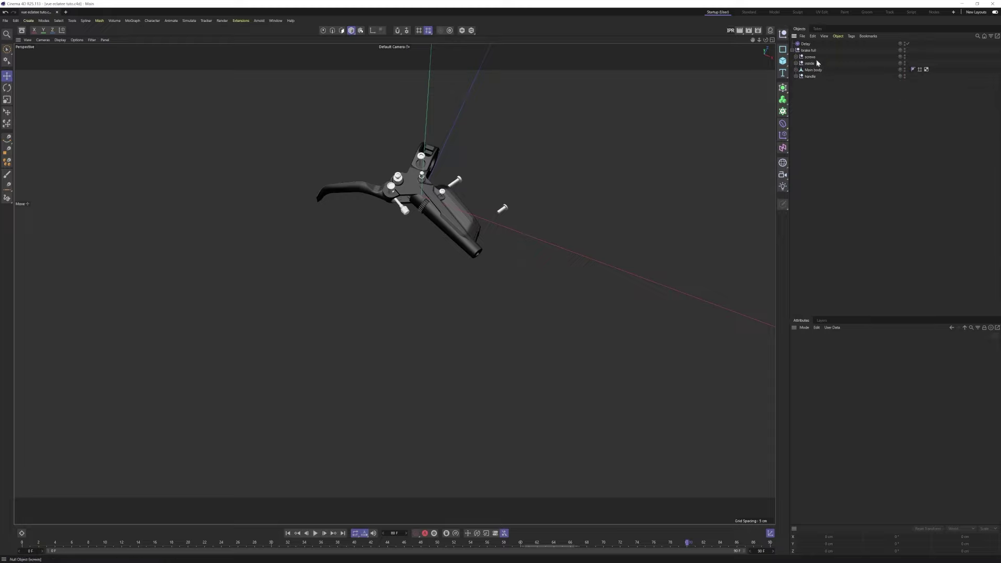
pyautogui.click(814, 70)
pyautogui.moveTo(813, 70); pyautogui.dragTo(820, 55)
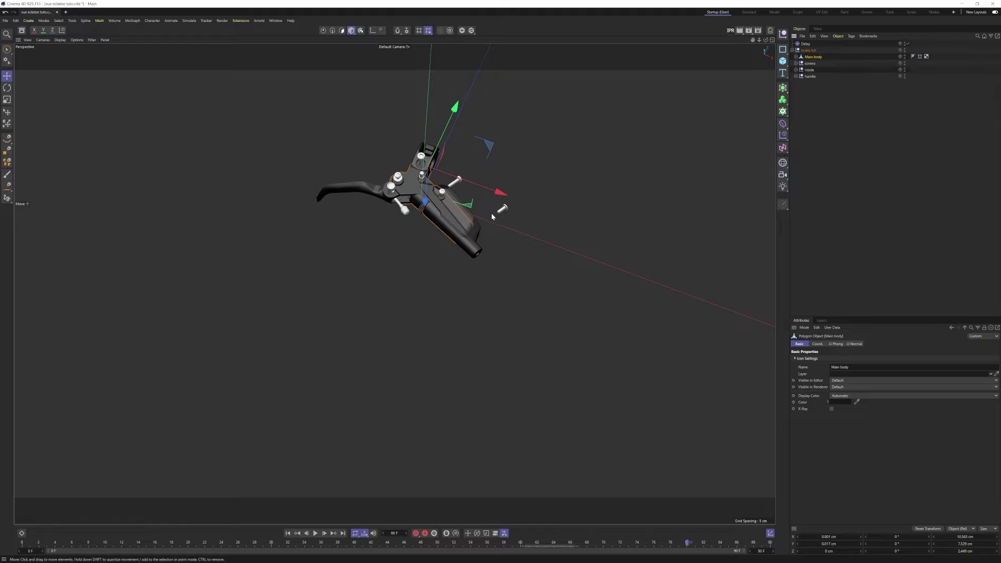
pyautogui.click(795, 64)
pyautogui.moveTo(806, 44); pyautogui.dragTo(813, 55)
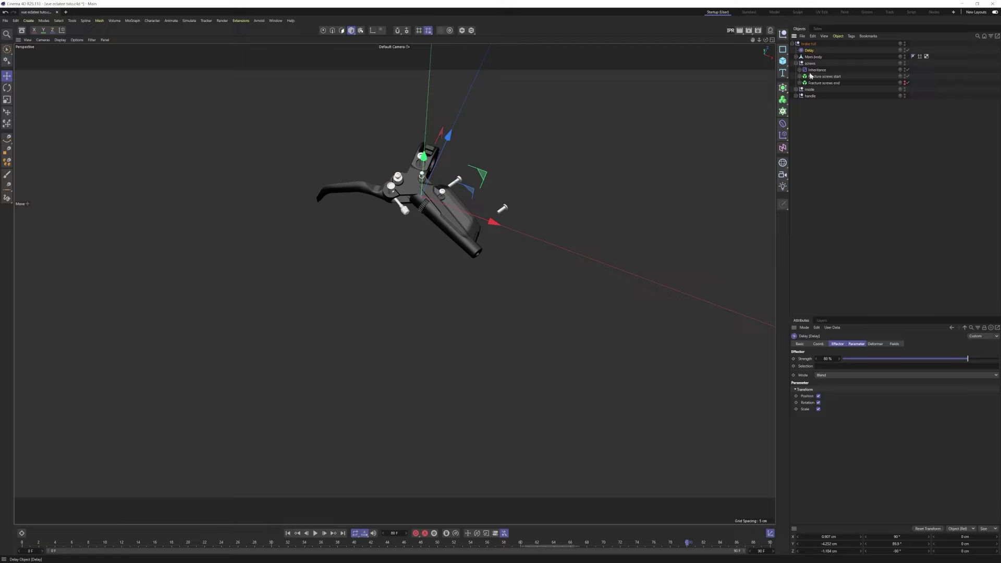
# Copy the Inheritance effector and Fracture screws start into the inside group, and delete the screw parts from the copied Fracture
pyautogui.click(816, 70)
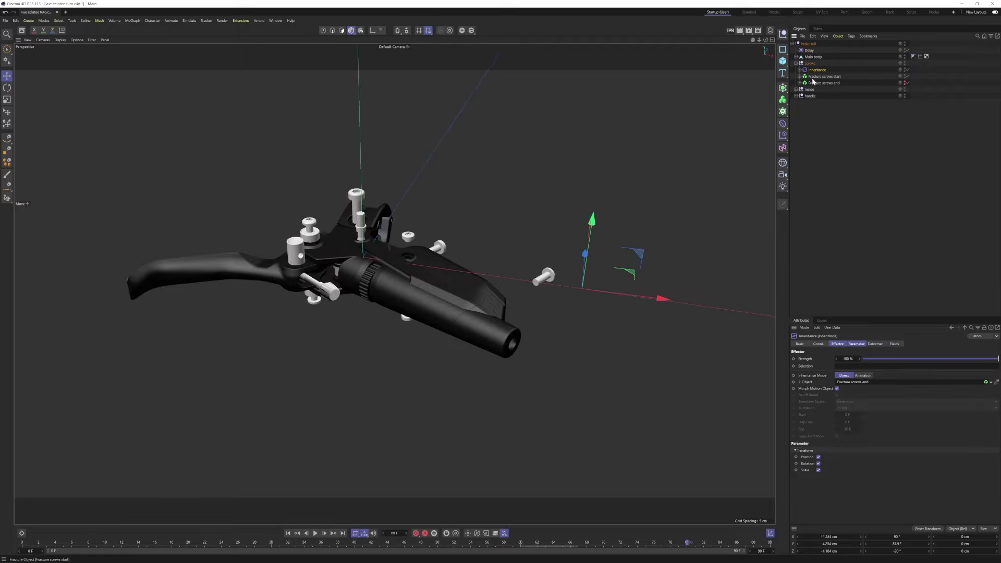
pyautogui.keyDown('ctrl'); pyautogui.click(816, 77); pyautogui.keyUp('ctrl')
pyautogui.moveTo(819, 77)
pyautogui.mouseDown()
pyautogui.moveTo(835, 100)
pyautogui.moveTo(813, 90)
pyautogui.mouseUp()
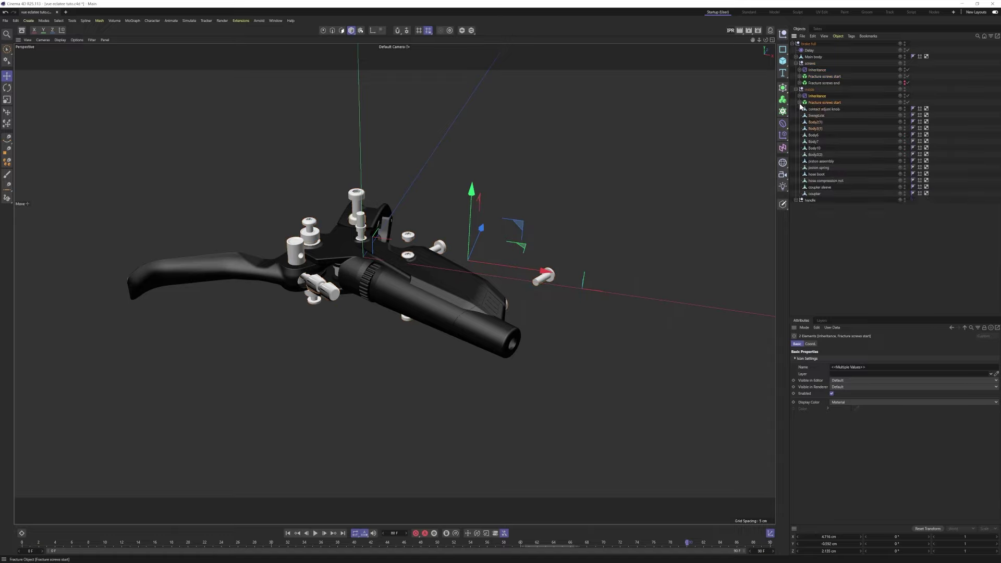
pyautogui.click(799, 102)
pyautogui.click(817, 109)
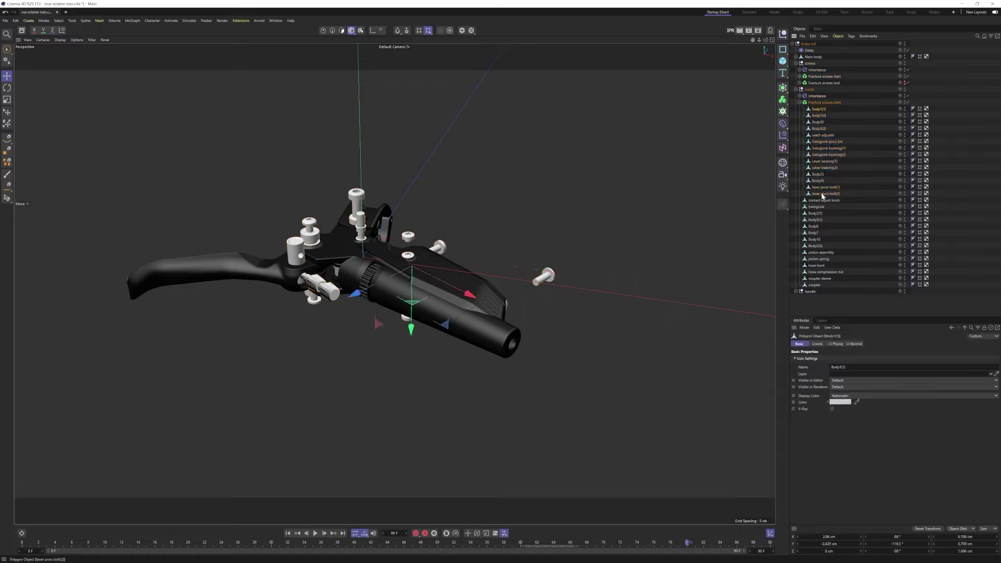
pyautogui.press('Delete')
# Move the inside group's parts, from contact adjust knob to coupler, into the copied Fracture
pyautogui.click(822, 196)
pyautogui.keyDown('shift'); pyautogui.click(817, 109); pyautogui.keyUp('shift')
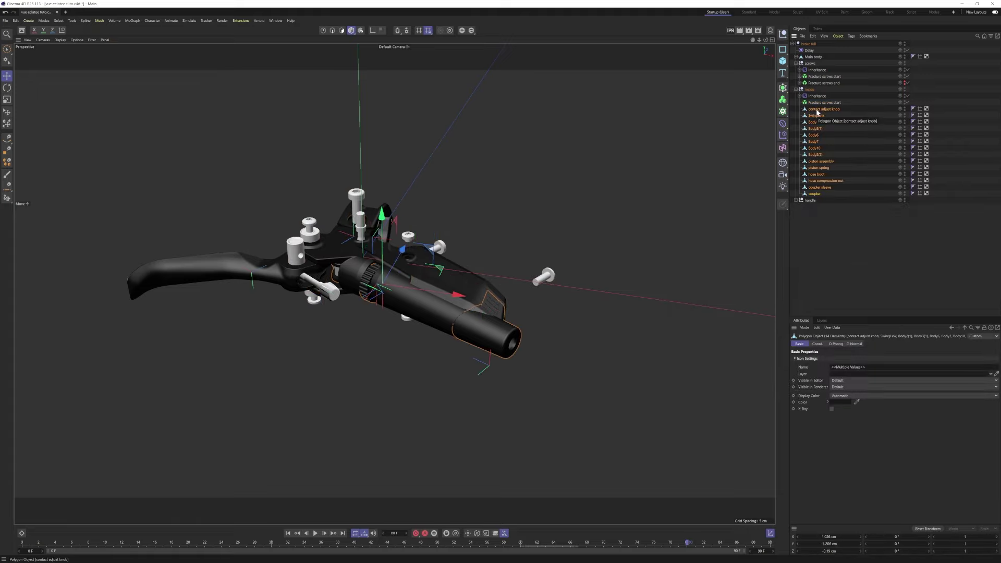
pyautogui.moveTo(817, 112)
pyautogui.mouseDown()
pyautogui.moveTo(846, 104)
pyautogui.moveTo(825, 103)
pyautogui.mouseUp()
# Rename the two Inheritance effectors to Inheritance screws and Inheritance inside to match their groups
pyautogui.click(811, 63)
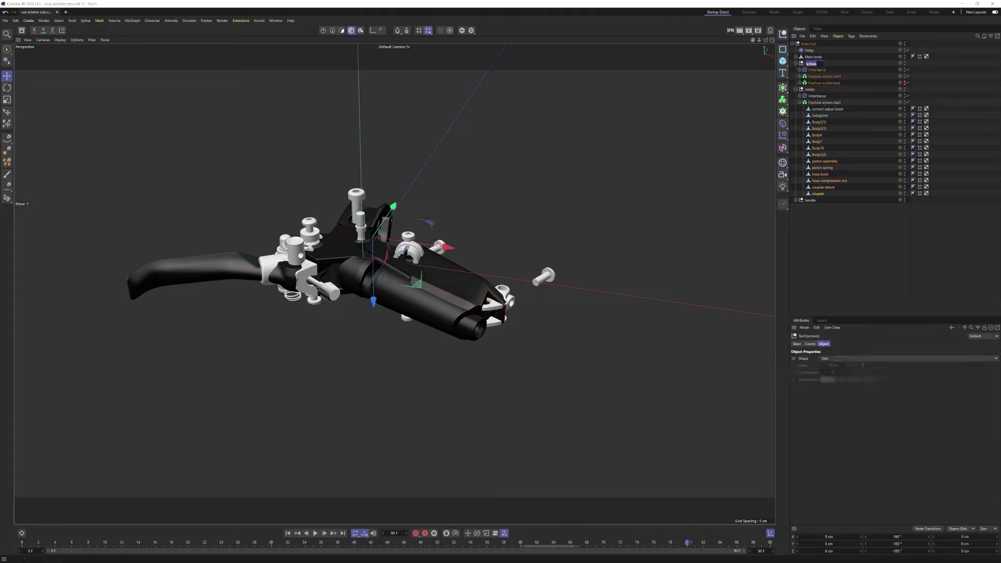
pyautogui.click(818, 70)
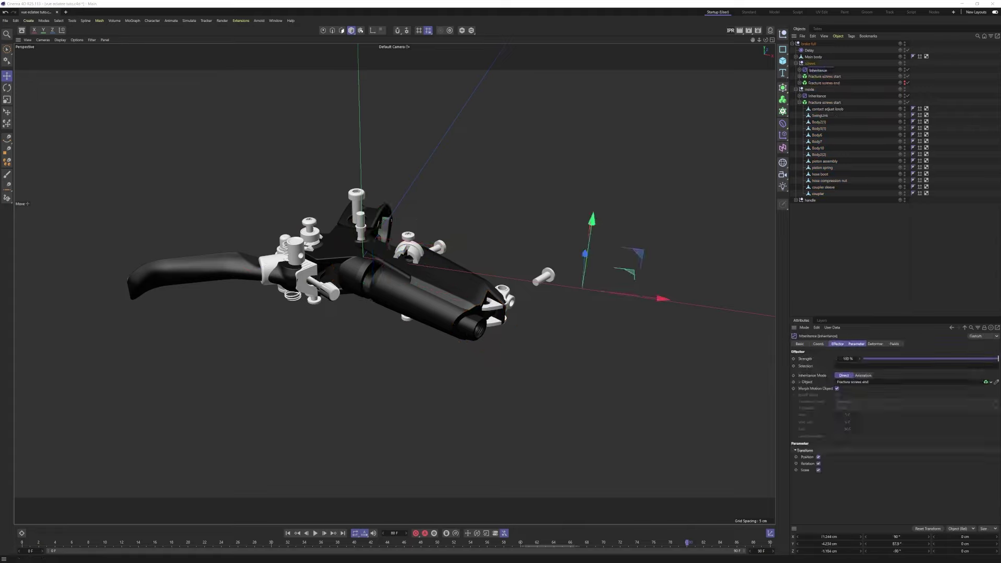
pyautogui.write('screws')
pyautogui.doubleClick(811, 89)
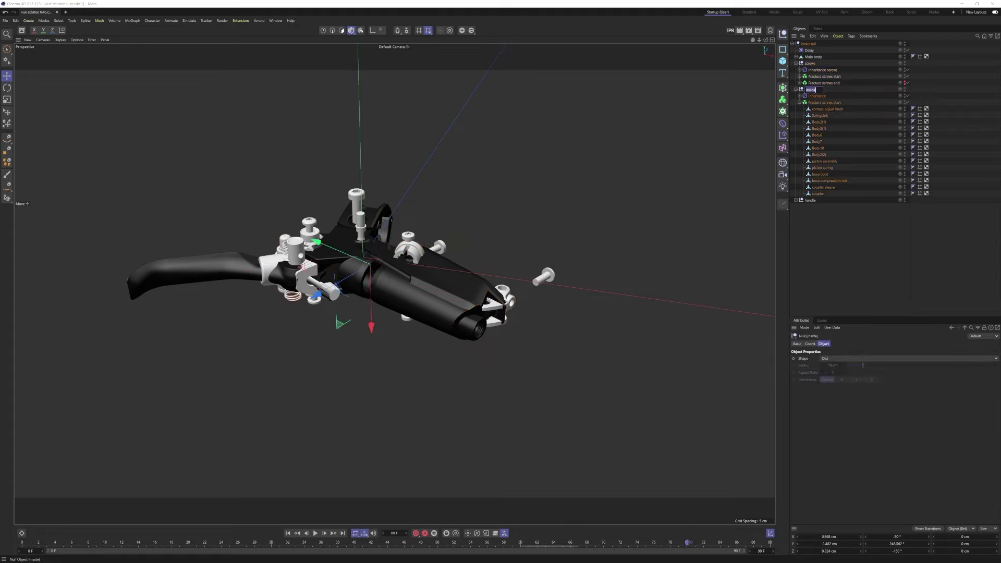
pyautogui.click(817, 97)
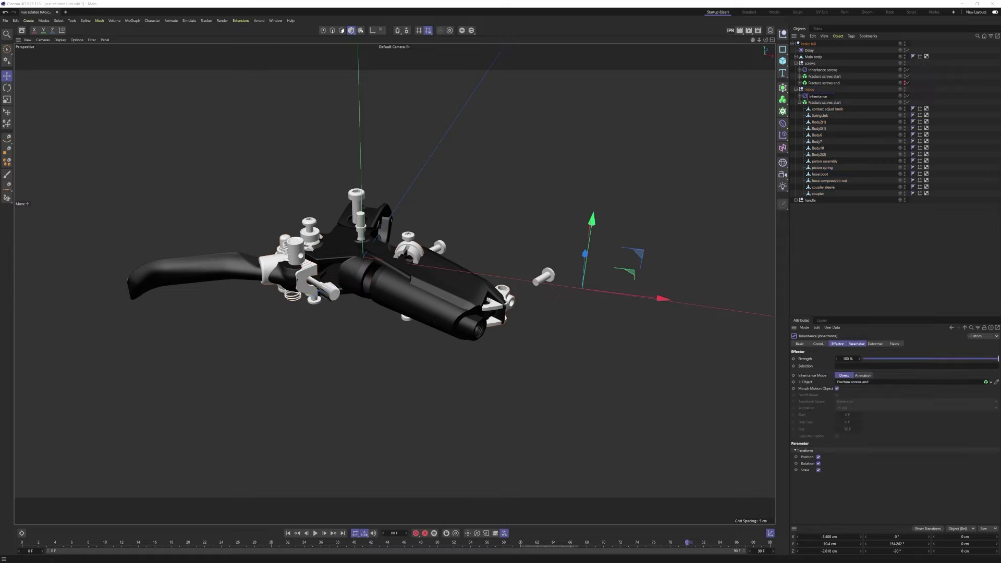
pyautogui.write('inside')
# Clear the object link of the Inheritance inside effector
pyautogui.click(830, 102)
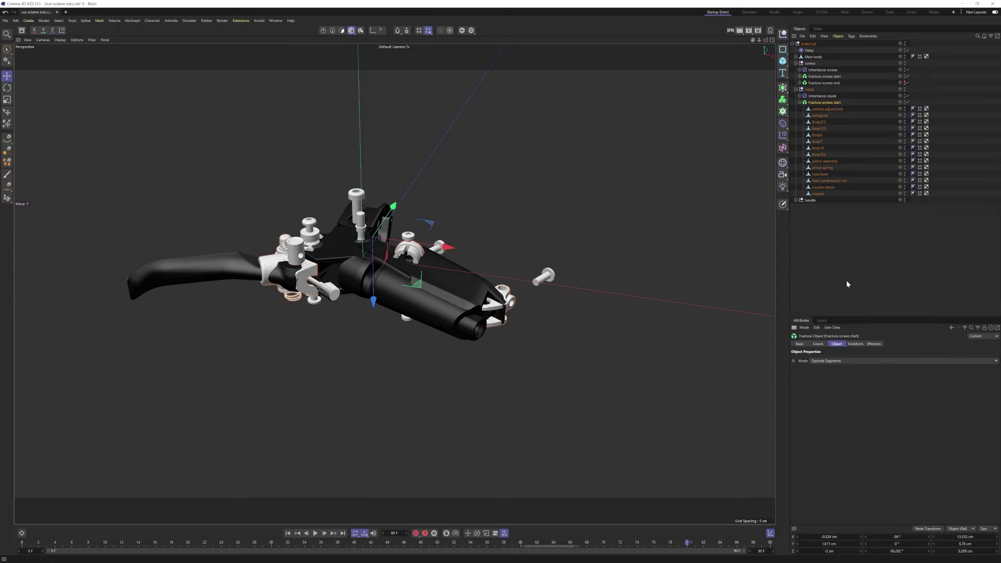
pyautogui.click(847, 281)
pyautogui.click(818, 96)
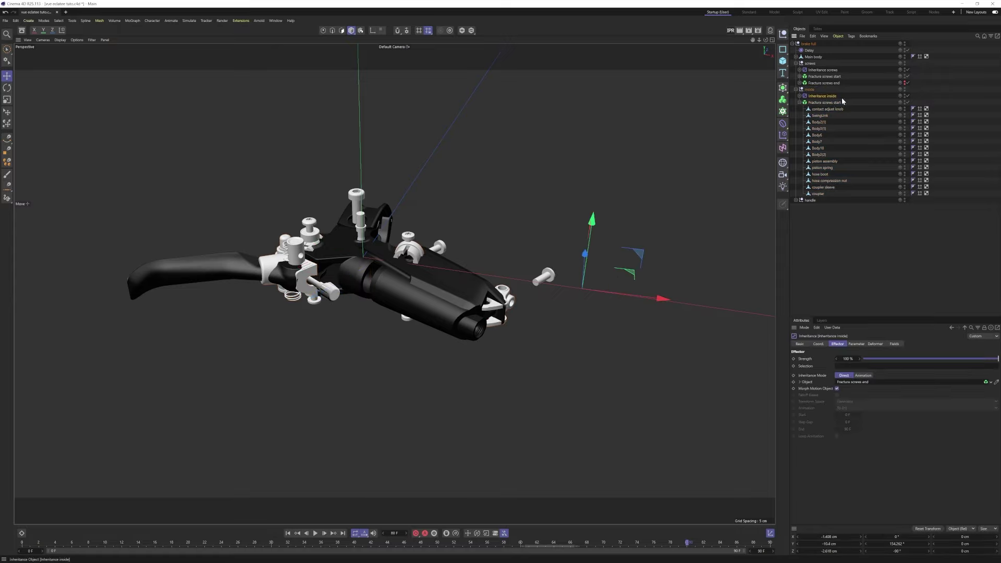
pyautogui.click(989, 383)
pyautogui.click(974, 389)
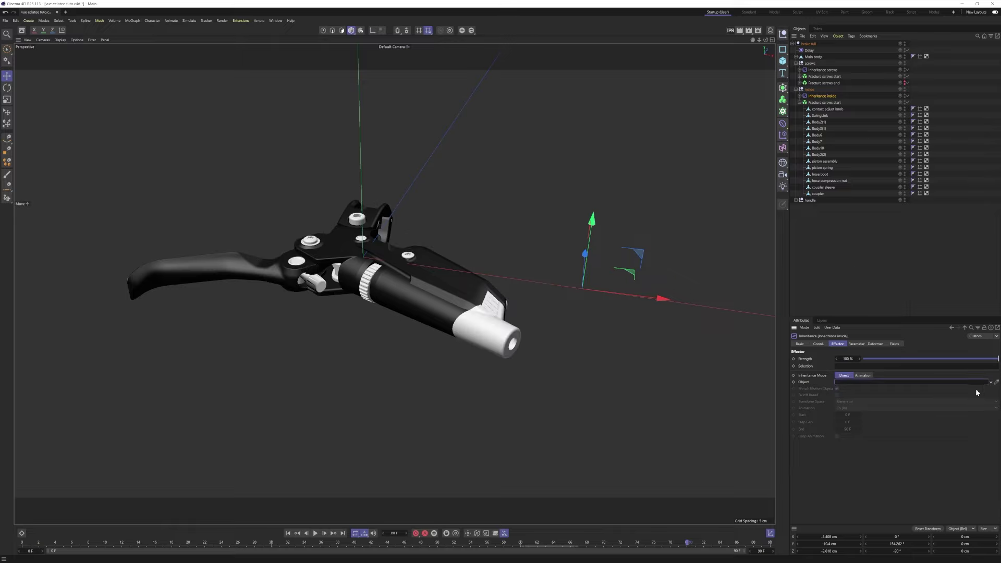
# Hide the brake full group, keep only the inside group's Fracture visible in the viewport, and disable that Fracture
pyautogui.click(823, 102)
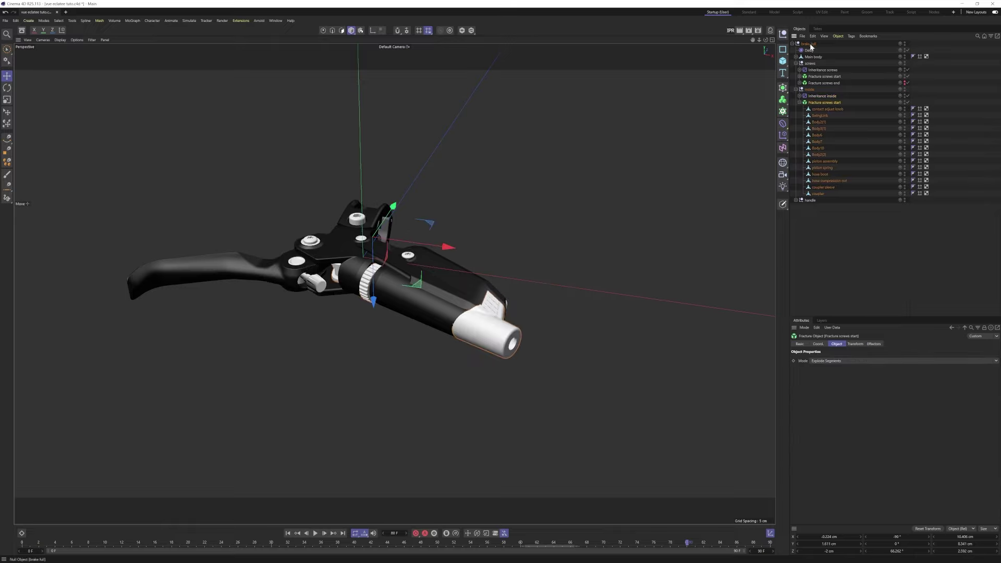
pyautogui.doubleClick(904, 42)
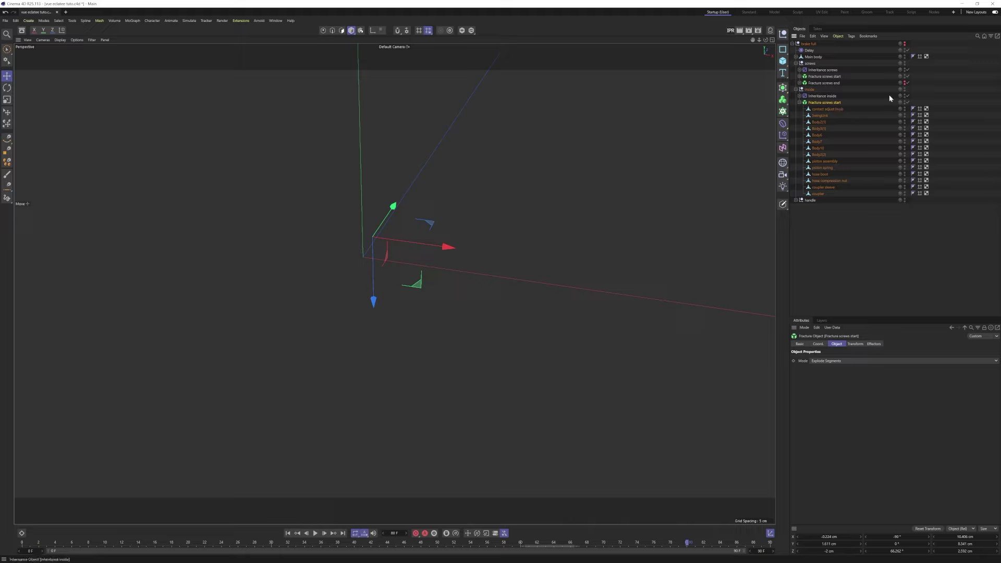
pyautogui.click(905, 102)
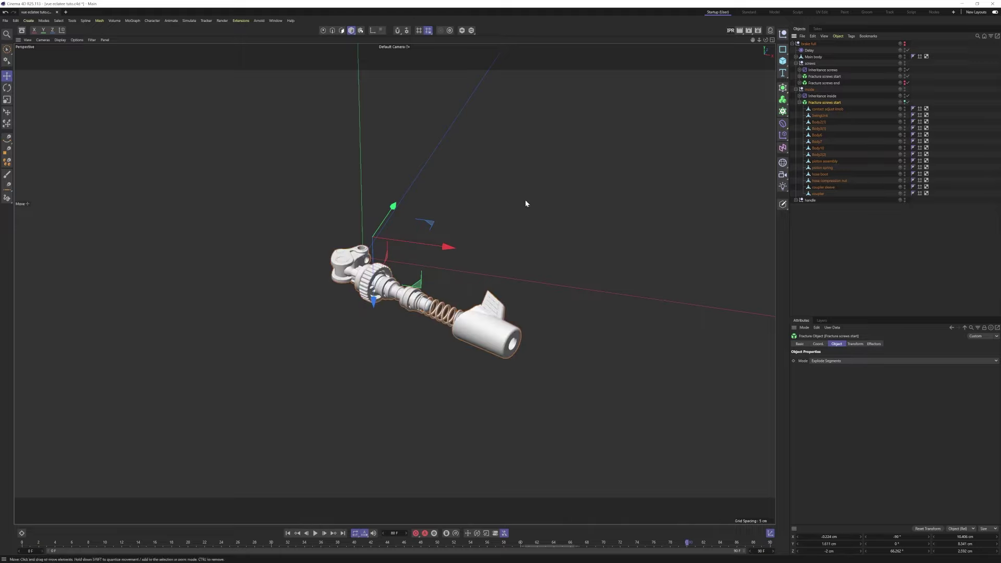
pyautogui.keyDown('alt'); pyautogui.moveTo(402, 303); pyautogui.dragTo(469, 292); pyautogui.keyUp('alt')
pyautogui.click(908, 102)
pyautogui.click(877, 301)
# Examine the axis position and orientation of the individual inside parts from the top view, including a trial move of the hose compression nut
pyautogui.click(313, 274)
pyautogui.middleClick(313, 273)
pyautogui.middleClick(409, 252)
pyautogui.keyDown('alt'); pyautogui.moveTo(409, 252); pyautogui.dragTo(343, 277, button='middle'); pyautogui.keyUp('alt')
pyautogui.scroll(-2, 343, 277)
pyautogui.click(352, 288)
pyautogui.click(410, 313)
pyautogui.click(436, 321)
pyautogui.click(474, 348)
pyautogui.click(568, 379)
pyautogui.keyDown('alt'); pyautogui.moveTo(647, 404); pyautogui.dragTo(490, 294, button='middle'); pyautogui.keyUp('alt')
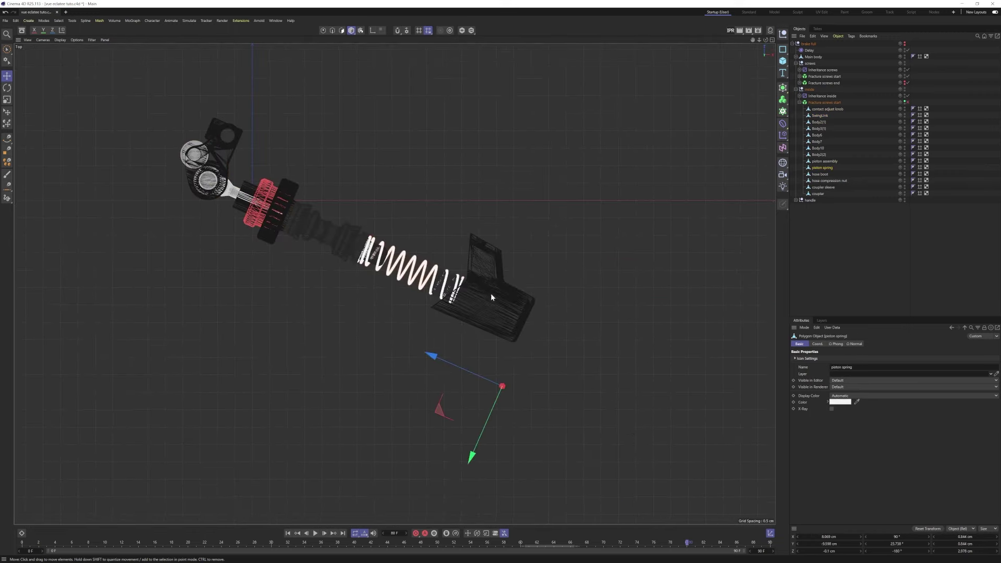
pyautogui.click(447, 291)
pyautogui.keyDown('alt'); pyautogui.moveTo(230, 69); pyautogui.dragTo(283, 147, button='middle'); pyautogui.keyUp('alt')
pyautogui.moveTo(239, 133); pyautogui.dragTo(321, 79)
pyautogui.hotkey('ctrl', 'z')
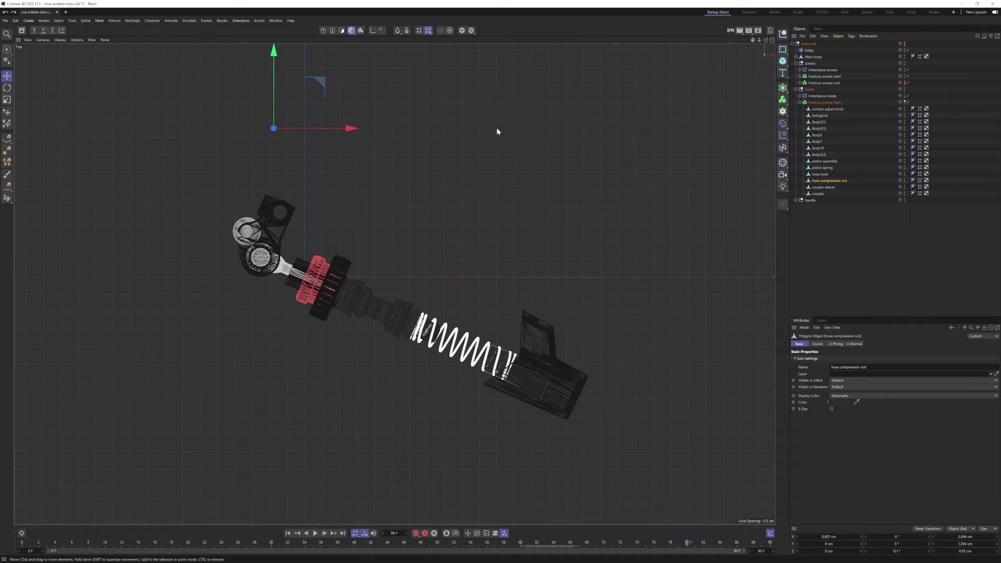
# Select the hose boot's flat ring-shaped end face with Phong Break Selection at a 1° phong angle
pyautogui.click(573, 413)
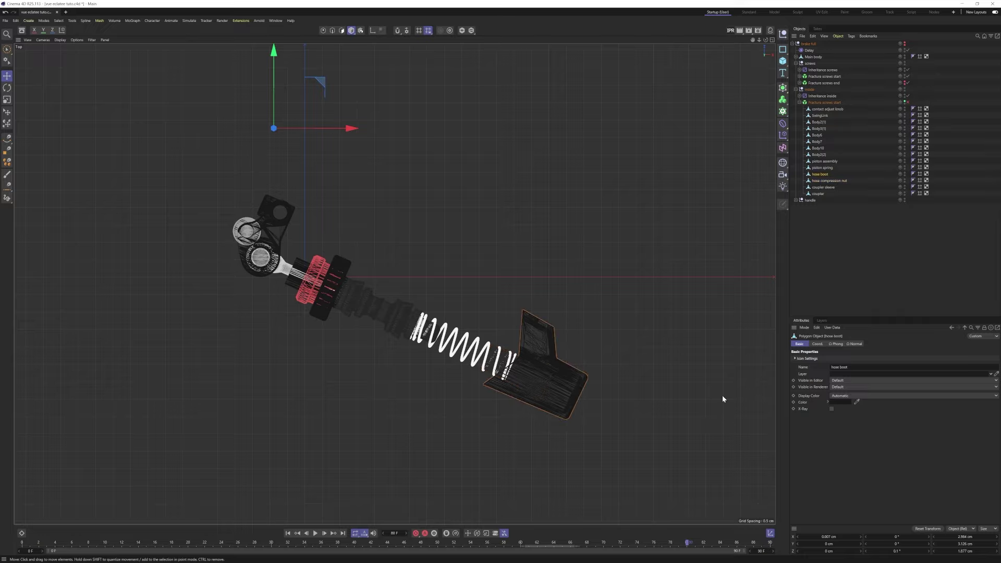
pyautogui.middleClick(658, 329)
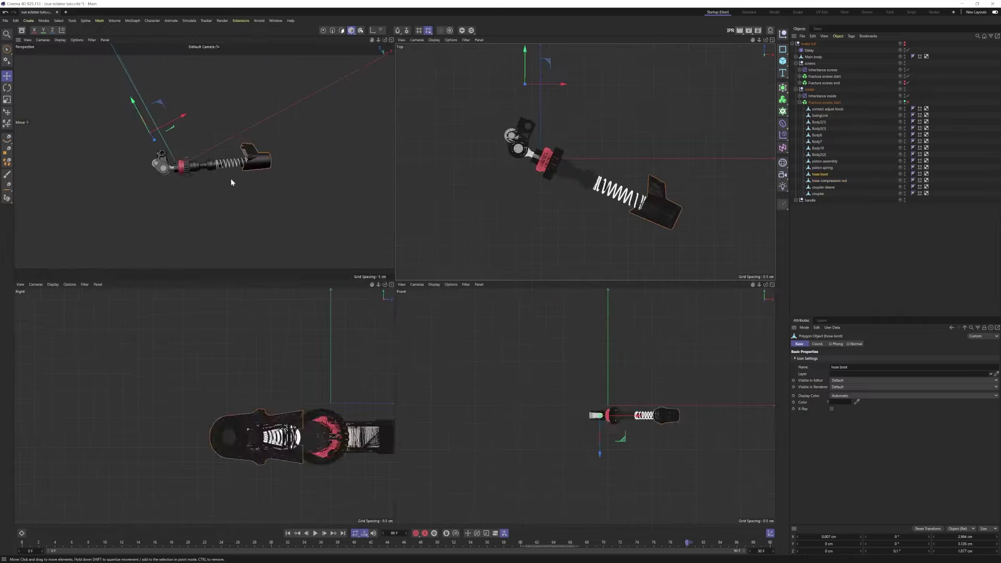
pyautogui.middleClick(231, 178)
pyautogui.keyDown('alt'); pyautogui.moveTo(410, 224); pyautogui.dragTo(484, 303); pyautogui.keyUp('alt')
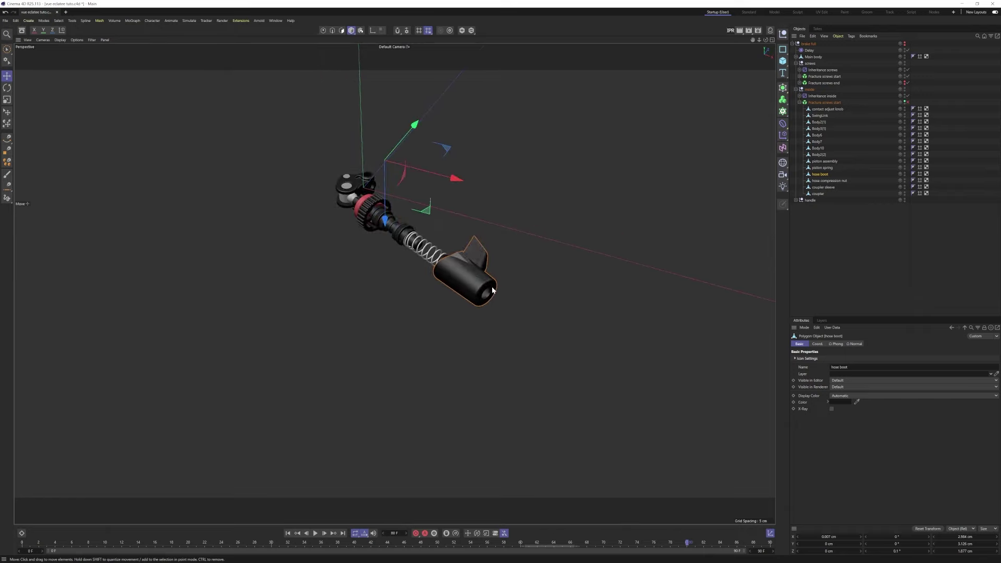
pyautogui.keyDown('alt'); pyautogui.moveTo(487, 286); pyautogui.dragTo(694, 263, button='right'); pyautogui.keyUp('alt')
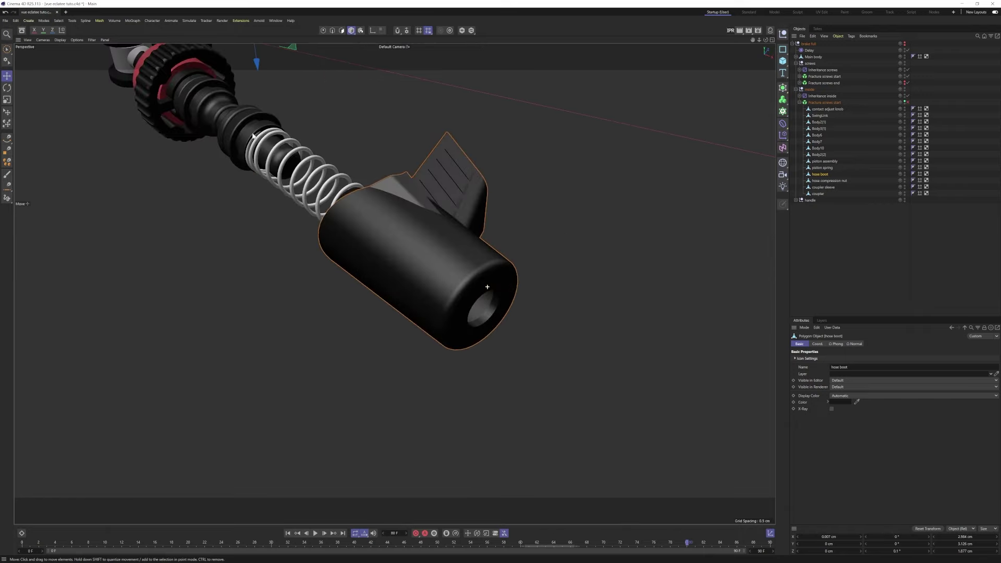
pyautogui.click(341, 31)
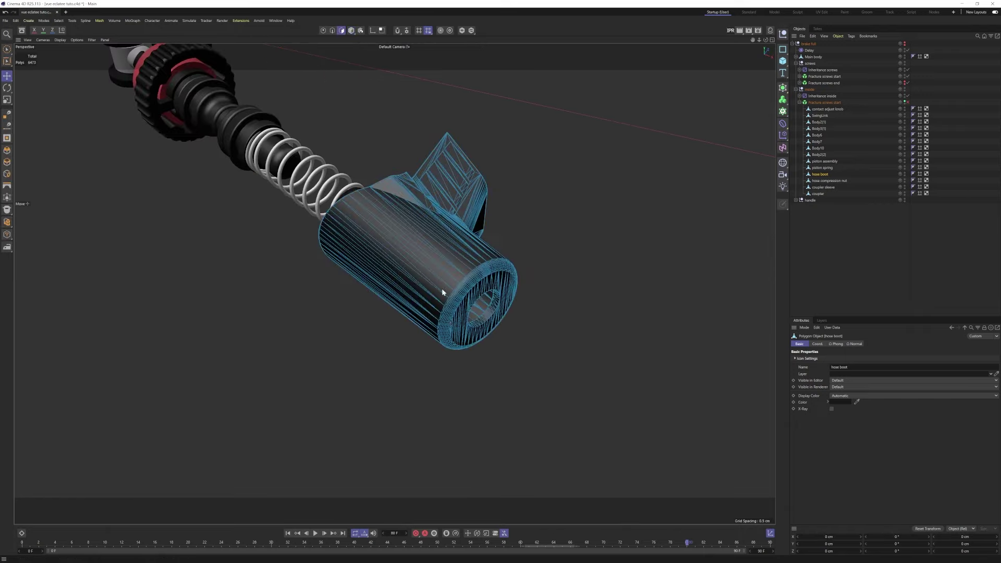
pyautogui.rightClick(517, 440)
pyautogui.click(527, 435)
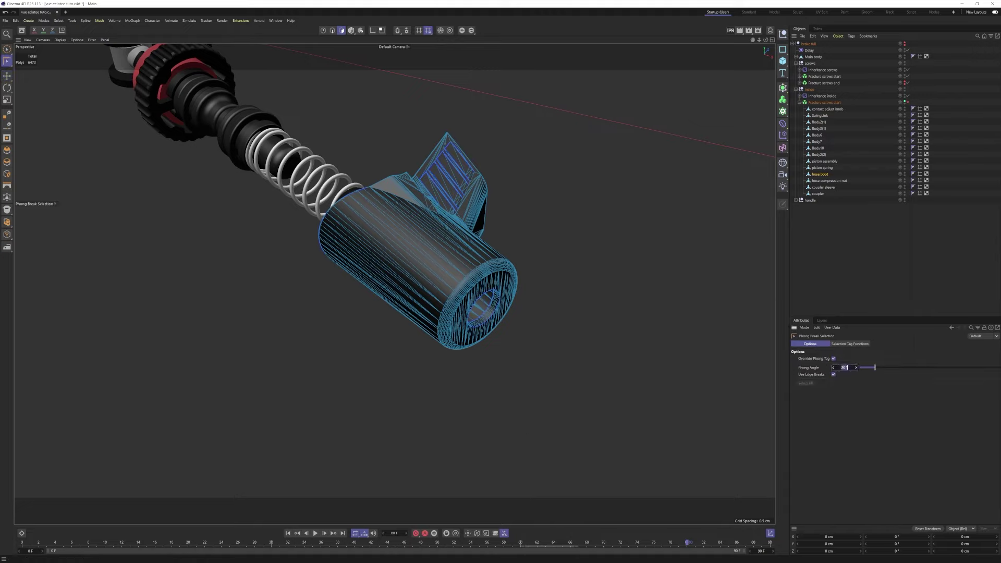
pyautogui.click(505, 280)
pyautogui.scroll(5, 483, 290)
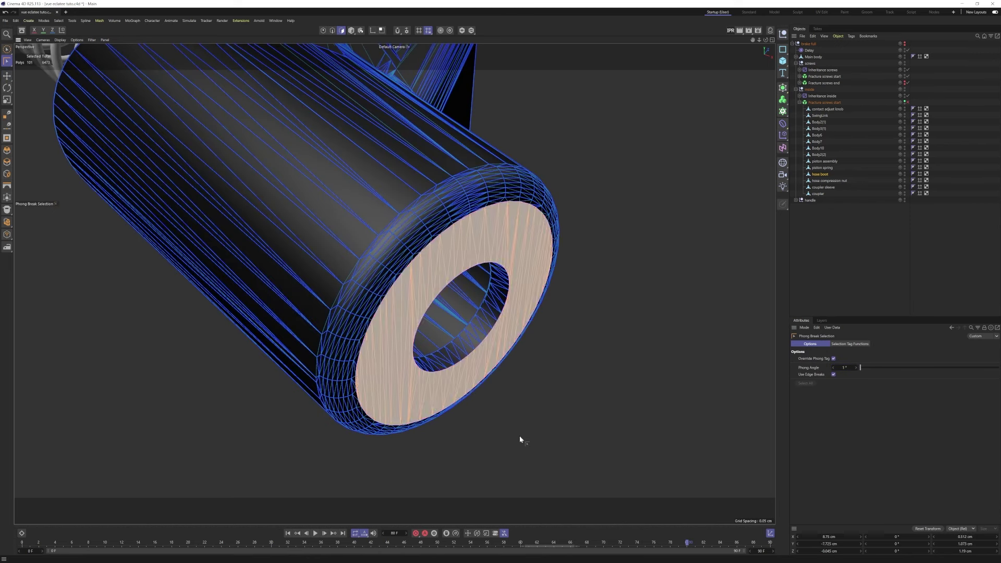
# Center the hose boot's axis on the selected polygons with Axis Center, aligning all axes to the normals
pyautogui.click(72, 21)
pyautogui.moveTo(109, 110)
pyautogui.click(167, 110)
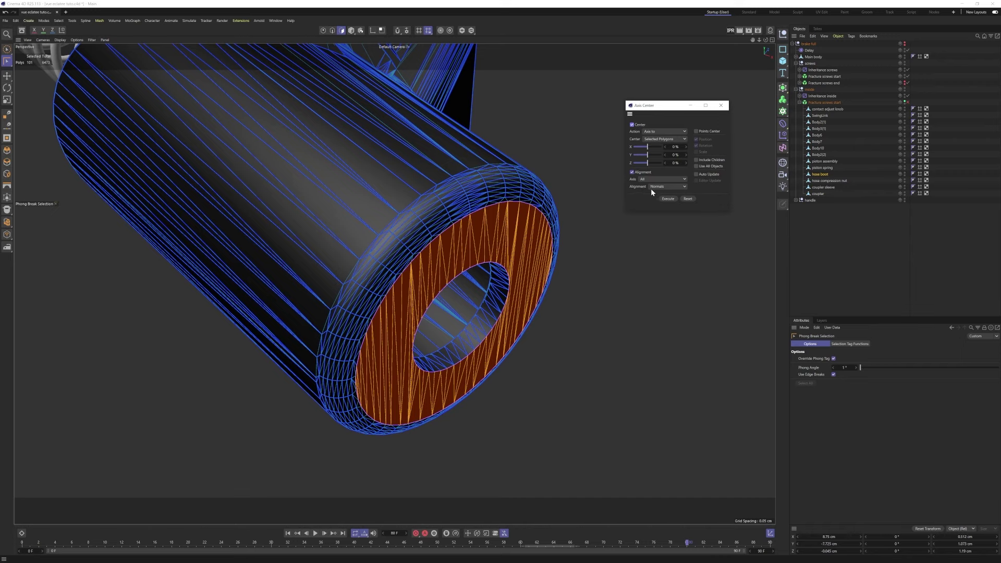
pyautogui.click(668, 199)
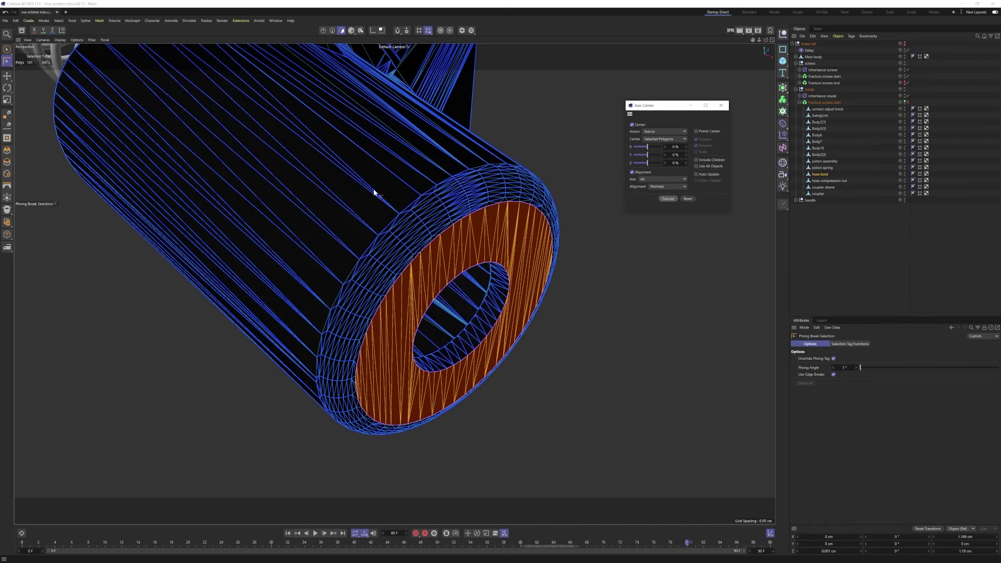
# Try moving the hose boot along its realigned axis in model mode
pyautogui.click(351, 31)
pyautogui.press('e')
pyautogui.moveTo(516, 358); pyautogui.dragTo(655, 429)
pyautogui.hotkey('ctrl', 'z')
# Hide the hose boot and align the hose compression nut's axis to its hexagonal end face with Axis Center
pyautogui.keyDown('alt'); pyautogui.moveTo(592, 334); pyautogui.dragTo(464, 337, button='right'); pyautogui.keyUp('alt')
pyautogui.keyDown('alt'); pyautogui.moveTo(467, 257); pyautogui.dragTo(542, 271); pyautogui.keyUp('alt')
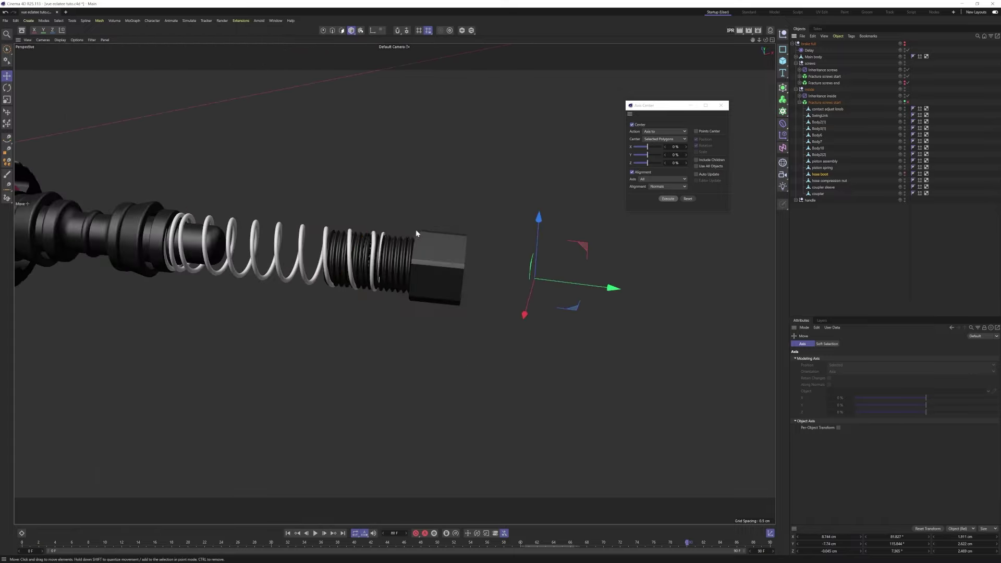
pyautogui.click(432, 271)
pyautogui.keyDown('alt'); pyautogui.moveTo(462, 391); pyautogui.dragTo(389, 145); pyautogui.keyUp('alt')
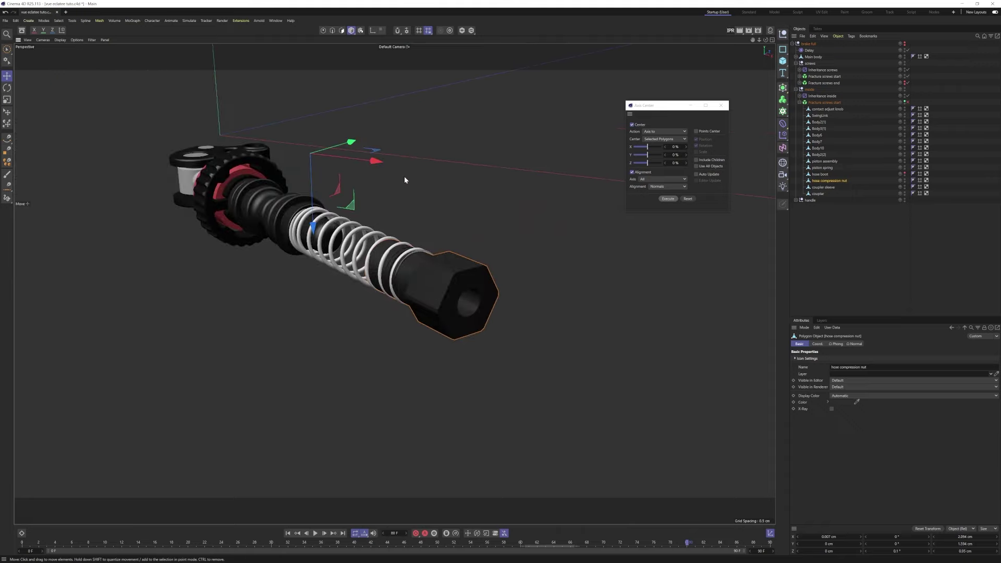
pyautogui.click(341, 31)
pyautogui.doubleClick(475, 292)
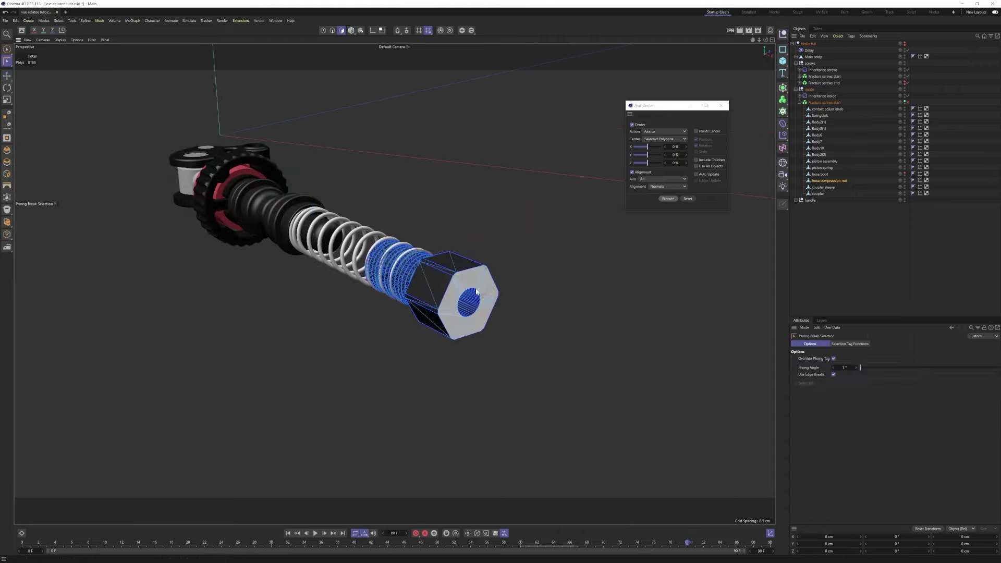
pyautogui.click(667, 199)
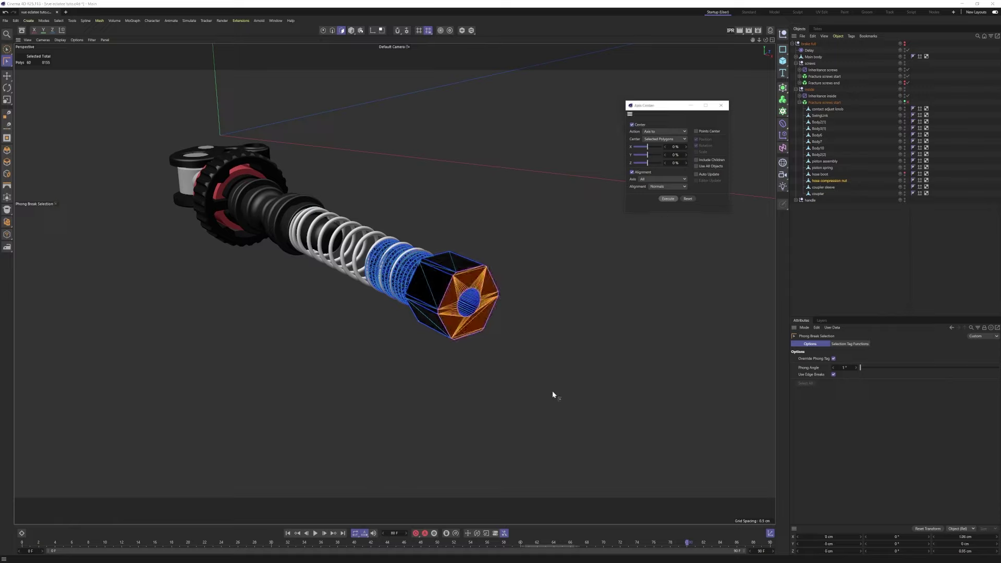
# Try moving the hose compression nut along its realigned axis in model mode
pyautogui.click(352, 31)
pyautogui.press('e')
pyautogui.moveTo(524, 327); pyautogui.dragTo(597, 356)
pyautogui.hotkey('ctrl', 'z')
# Check the axes of the link-end parts from the top view
pyautogui.keyDown('alt'); pyautogui.moveTo(428, 262); pyautogui.dragTo(548, 349); pyautogui.keyUp('alt')
pyautogui.press('F2')
pyautogui.click(469, 327)
pyautogui.click(298, 256)
pyautogui.click(302, 264)
pyautogui.click(304, 225)
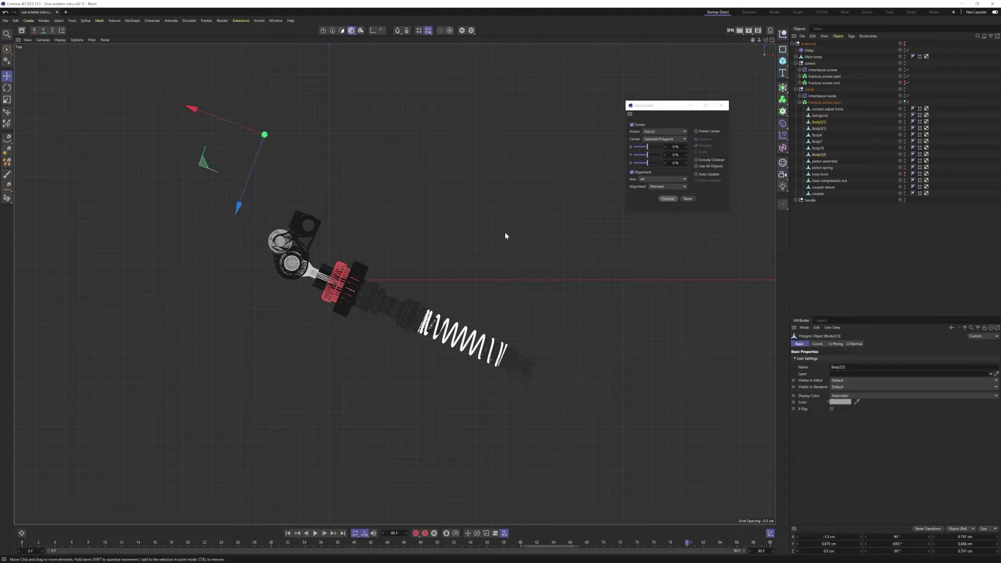
# Rename the inside group's Fracture to Fracture inside start
pyautogui.doubleClick(824, 103)
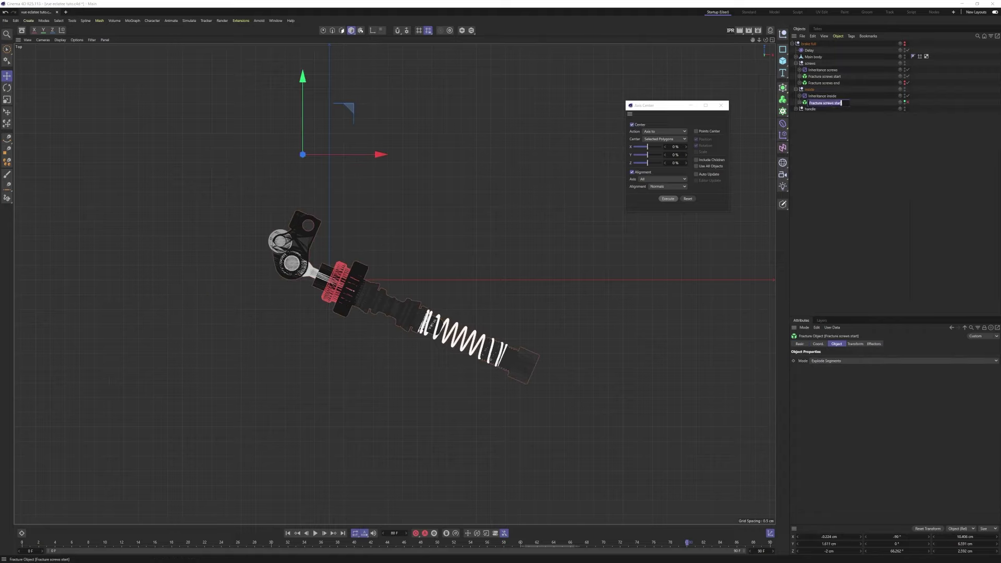
pyautogui.click(829, 103)
pyautogui.press('BackSpace')
pyautogui.press('BackSpace')
pyautogui.press('BackSpace')
pyautogui.press('BackSpace')
pyautogui.press('BackSpace')
pyautogui.press('BackSpace')
pyautogui.write('inside')
pyautogui.press('Return')
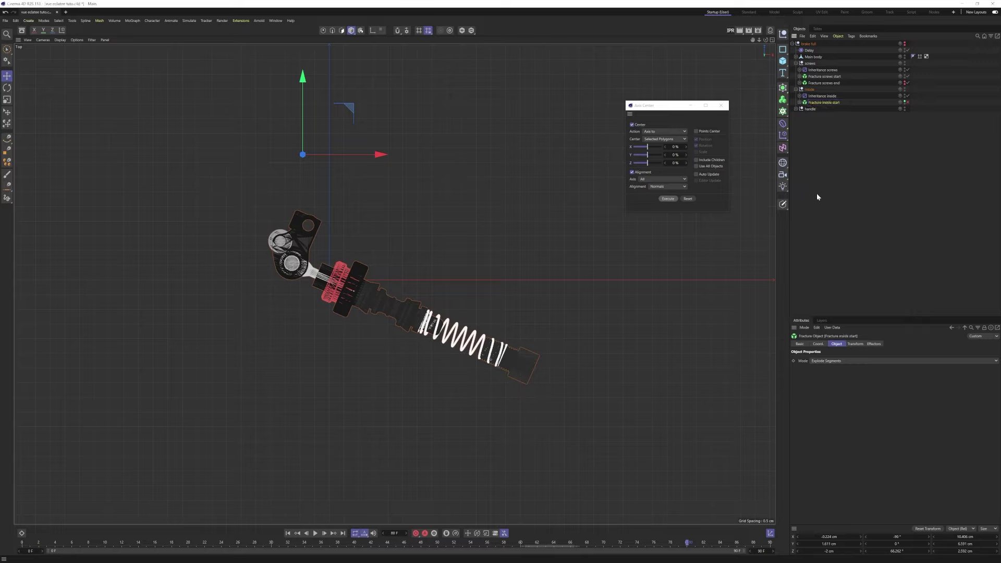
# Duplicate Fracture inside start within the inside group and name the copy Fracture inside end
pyautogui.moveTo(832, 102); pyautogui.dragTo(836, 109)
pyautogui.doubleClick(824, 109)
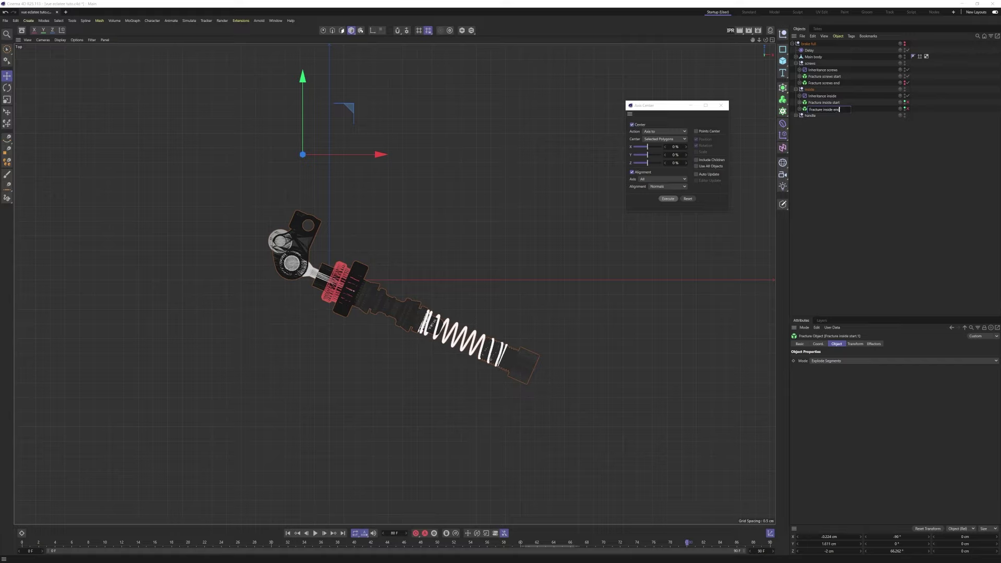
pyautogui.write('end')
pyautogui.press('Return')
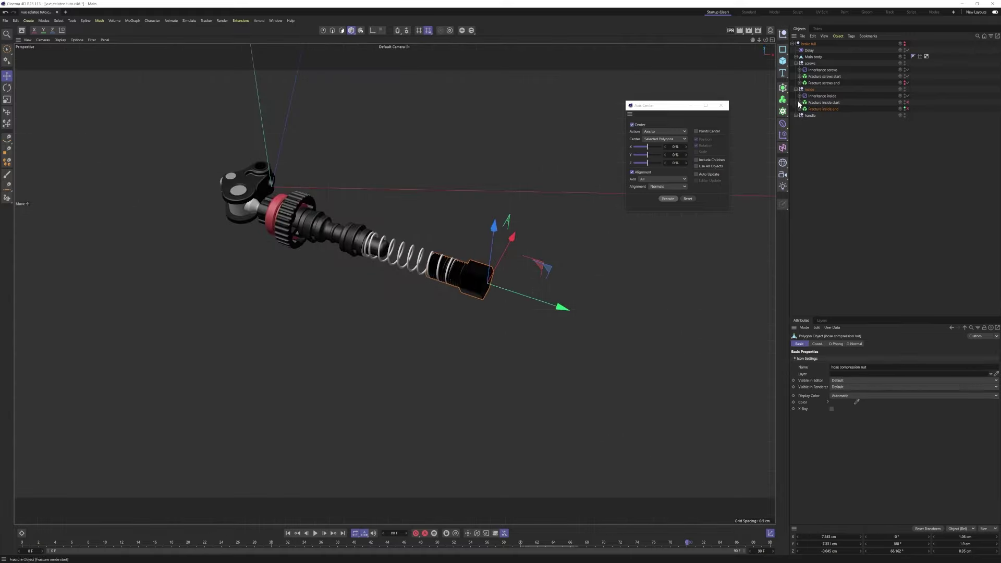
# Make the hose boot visible again in both Fracture inside start and Fracture inside end
pyautogui.click(799, 102)
pyautogui.click(821, 174)
pyautogui.click(904, 173)
pyautogui.click(905, 173)
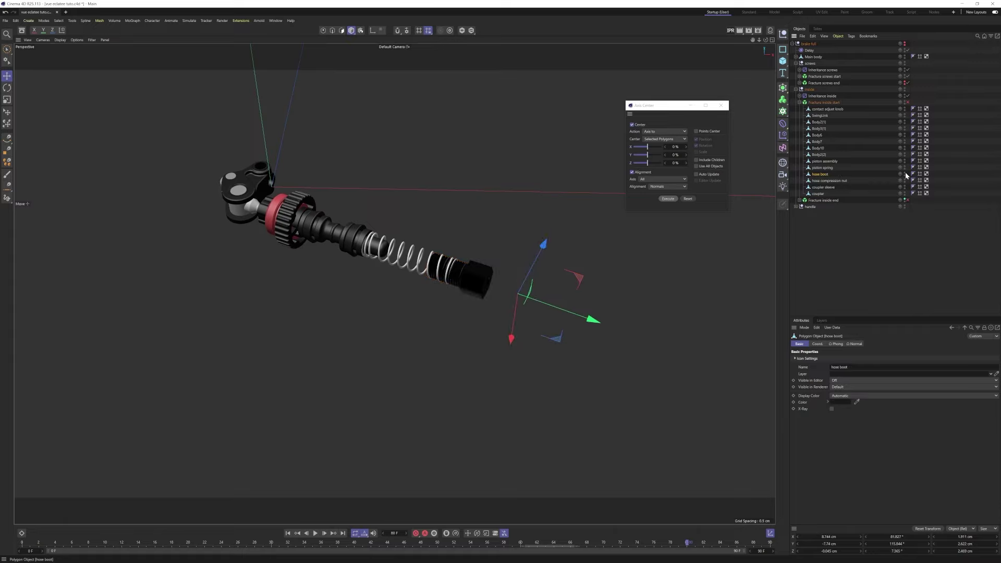
pyautogui.click(805, 201)
pyautogui.click(799, 200)
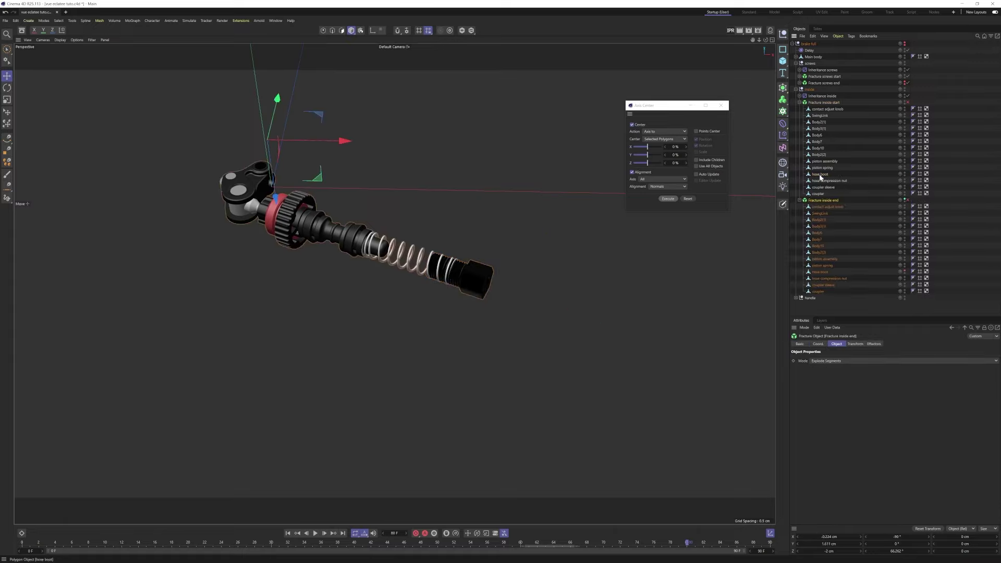
pyautogui.click(904, 271)
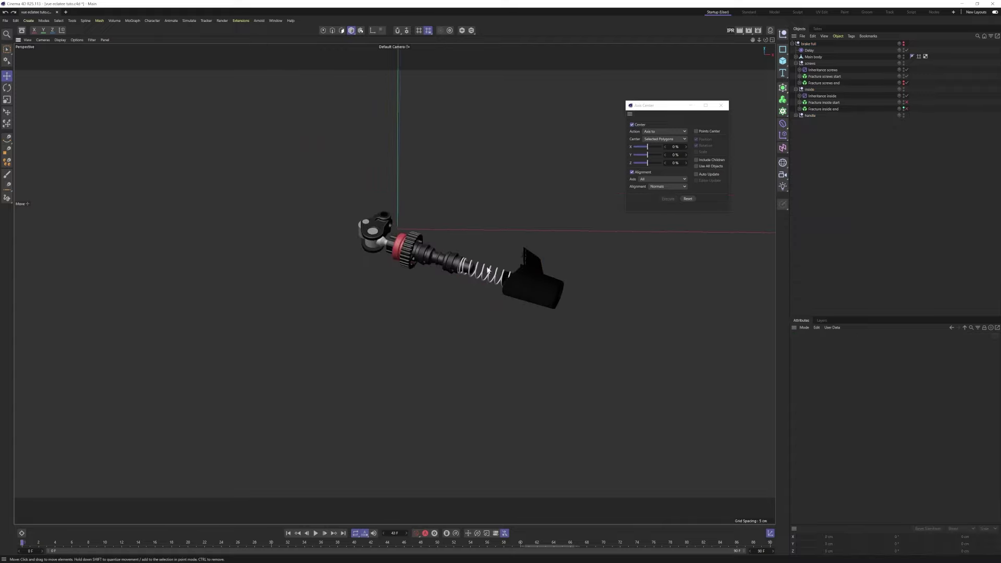
# Remove the Inheritance screws and Delay effectors from Fracture inside end
pyautogui.click(829, 109)
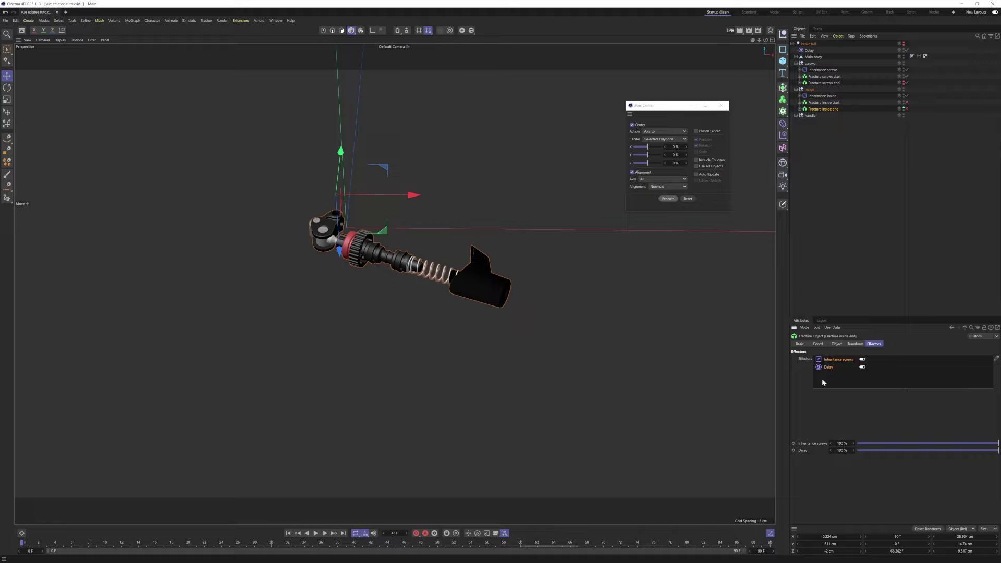
pyautogui.press('Delete')
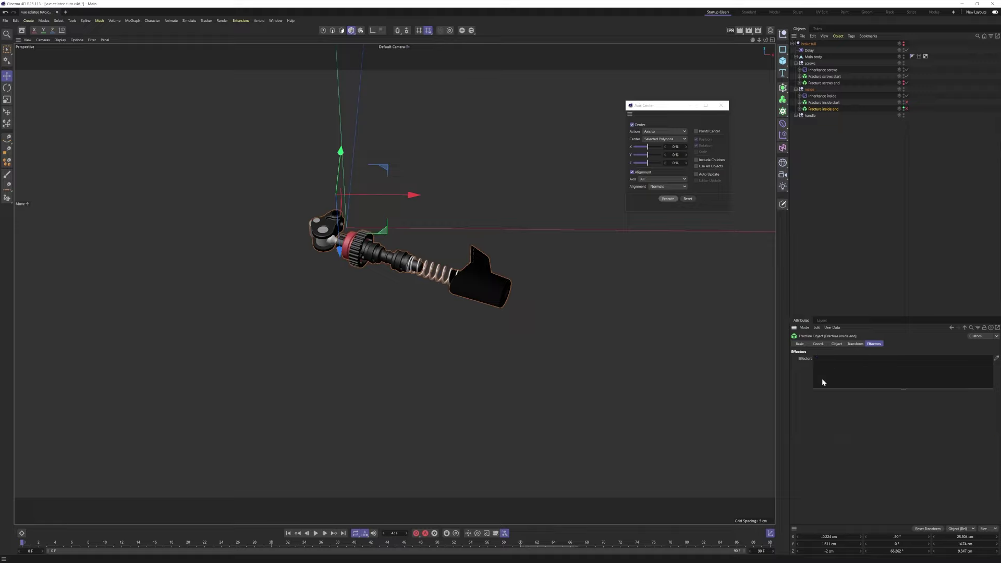
# In Fracture inside end, slide the hose boot, its adjoining fittings and the piston spring outward, and the piston assembly out the opposite way
pyautogui.click(799, 109)
pyautogui.keyDown('alt'); pyautogui.moveTo(526, 284); pyautogui.dragTo(497, 310); pyautogui.keyUp('alt')
pyautogui.click(496, 311)
pyautogui.moveTo(576, 338); pyautogui.dragTo(713, 364)
pyautogui.click(482, 302)
pyautogui.click(463, 298)
pyautogui.moveTo(429, 326); pyautogui.dragTo(287, 277)
# Pull the contact adjust knob sideways away from the other inside parts along its own axis
pyautogui.click(384, 279)
pyautogui.click(369, 262)
pyautogui.keyDown('alt'); pyautogui.moveTo(369, 263); pyautogui.dragTo(301, 221); pyautogui.keyUp('alt')
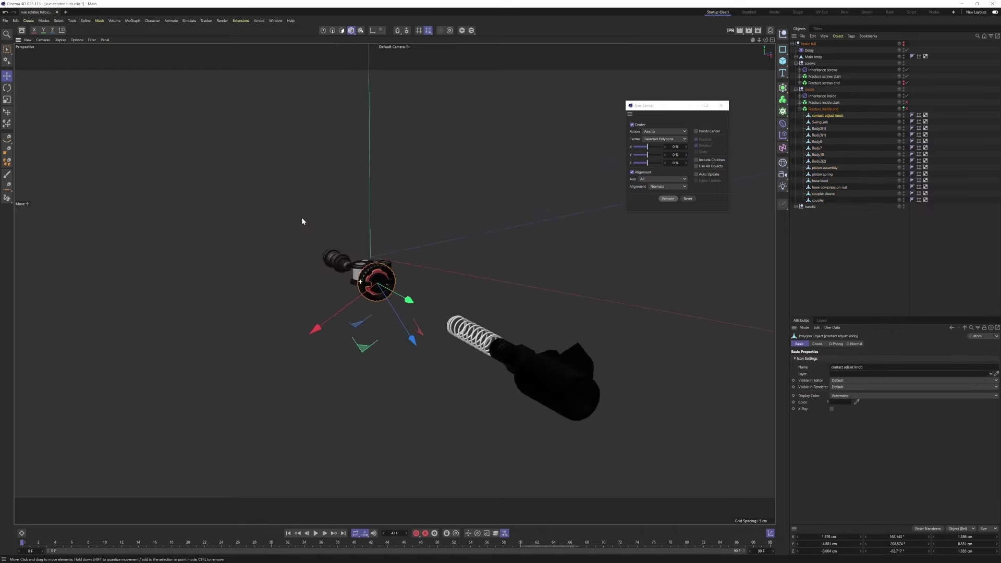
pyautogui.moveTo(318, 327); pyautogui.dragTo(249, 345)
pyautogui.keyDown('alt'); pyautogui.moveTo(261, 342); pyautogui.dragTo(431, 321); pyautogui.keyUp('alt')
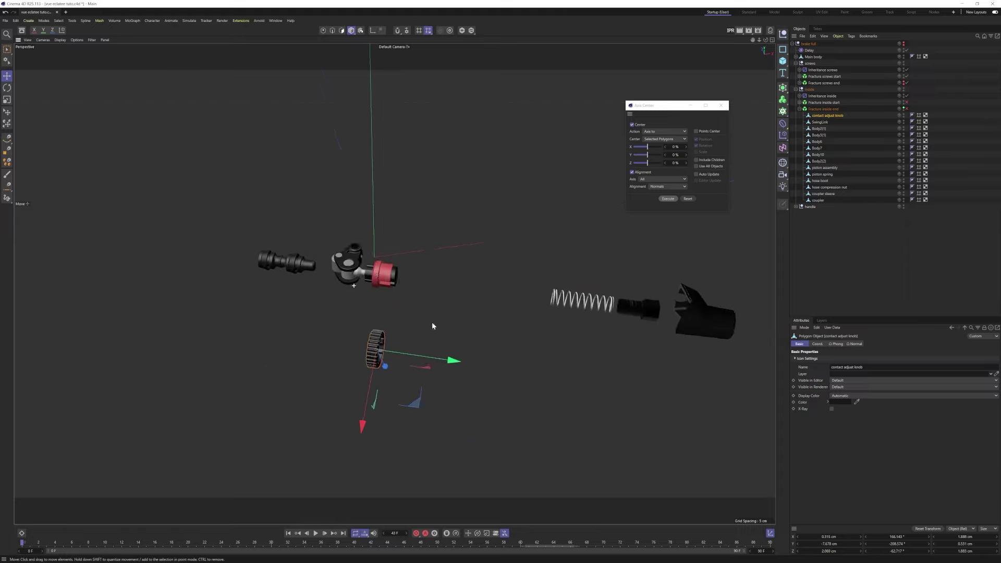
# Spread the link-end parts, link rod, splined black sleeve and red ring in a line beyond the piston assembly
pyautogui.keyDown('alt'); pyautogui.moveTo(431, 321); pyautogui.dragTo(471, 355, button='middle'); pyautogui.keyUp('alt')
pyautogui.click(423, 312)
pyautogui.moveTo(394, 313); pyautogui.dragTo(252, 296)
pyautogui.click(427, 318)
pyautogui.moveTo(360, 308); pyautogui.dragTo(201, 294)
pyautogui.click(402, 308)
pyautogui.keyDown('alt'); pyautogui.moveTo(401, 309); pyautogui.dragTo(396, 208); pyautogui.keyUp('alt')
pyautogui.click(396, 198)
pyautogui.moveTo(313, 150); pyautogui.dragTo(62, 103)
pyautogui.click(406, 212)
pyautogui.moveTo(317, 190); pyautogui.dragTo(79, 156)
pyautogui.click(412, 225)
# Assign Fracture inside end as the target object of the Inheritance inside effector
pyautogui.click(823, 102)
pyautogui.click(822, 96)
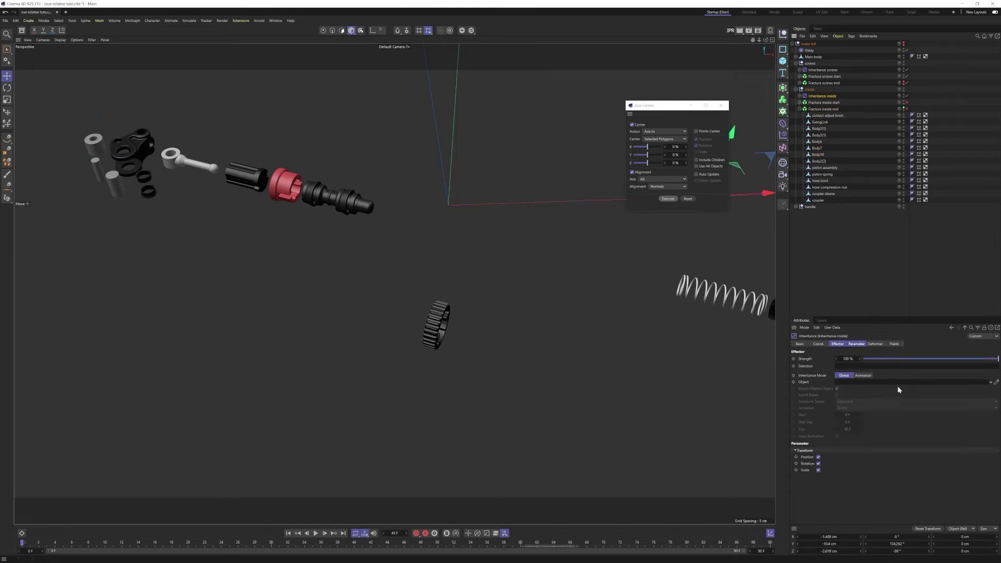
pyautogui.click(798, 110)
pyautogui.moveTo(833, 108); pyautogui.dragTo(849, 383)
# Add Inheritance inside to Fracture inside start's effectors and enable both inside Fracture objects
pyautogui.click(818, 104)
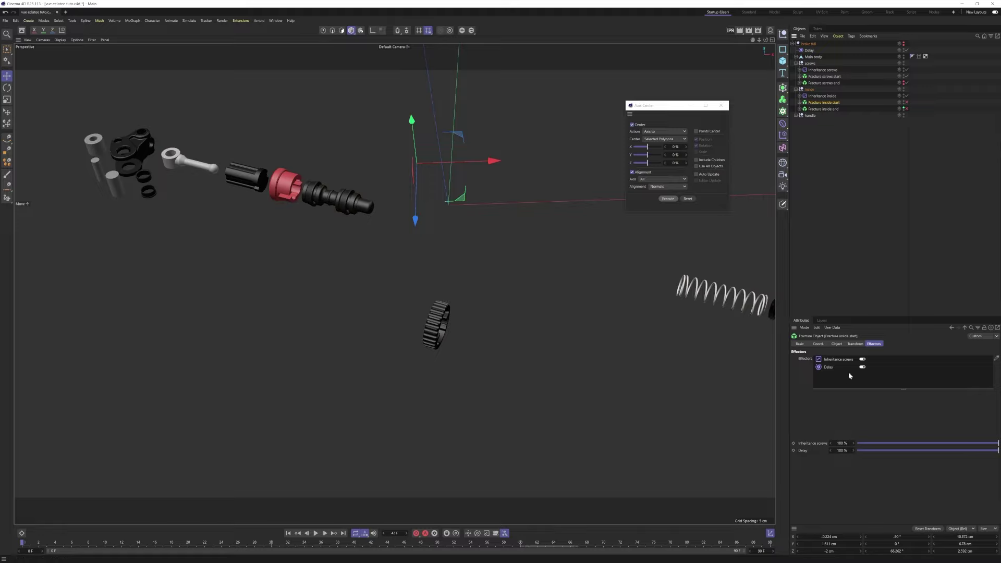
pyautogui.moveTo(823, 96); pyautogui.dragTo(841, 367)
pyautogui.click(907, 105)
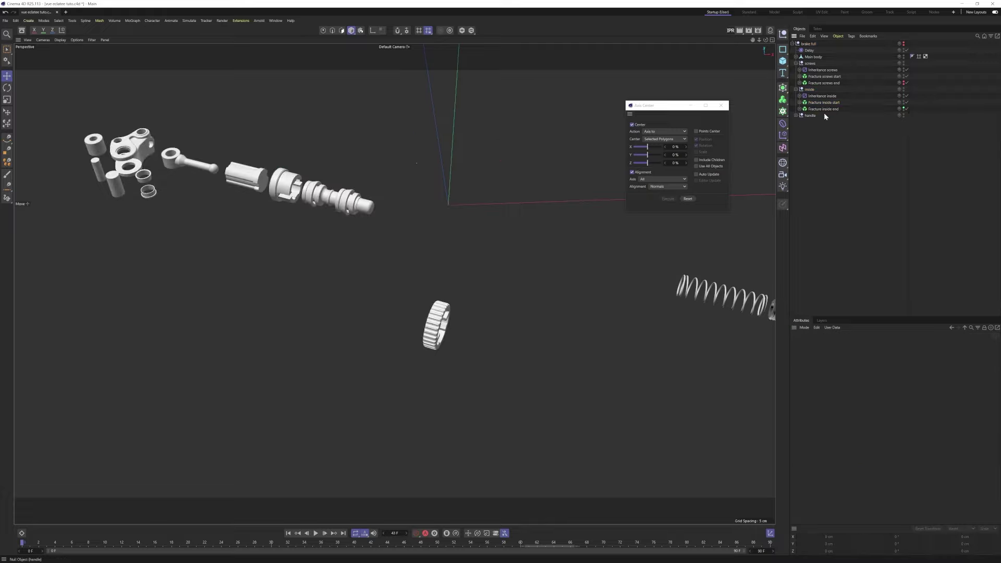
pyautogui.click(906, 109)
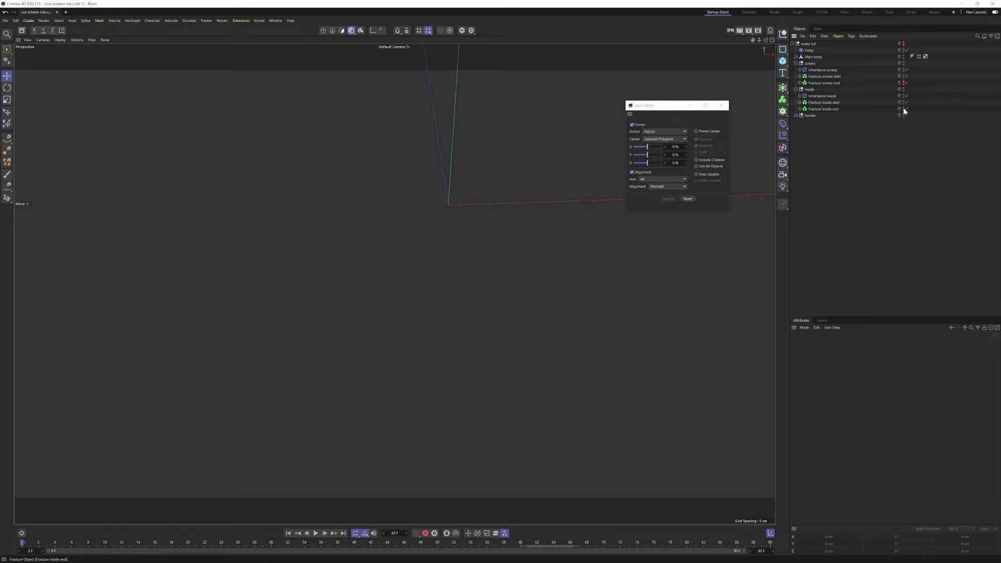
# Show the brake full group with Fracture inside end hidden, and play the exploded-view animation
pyautogui.click(814, 104)
pyautogui.click(903, 43)
pyautogui.click(824, 109)
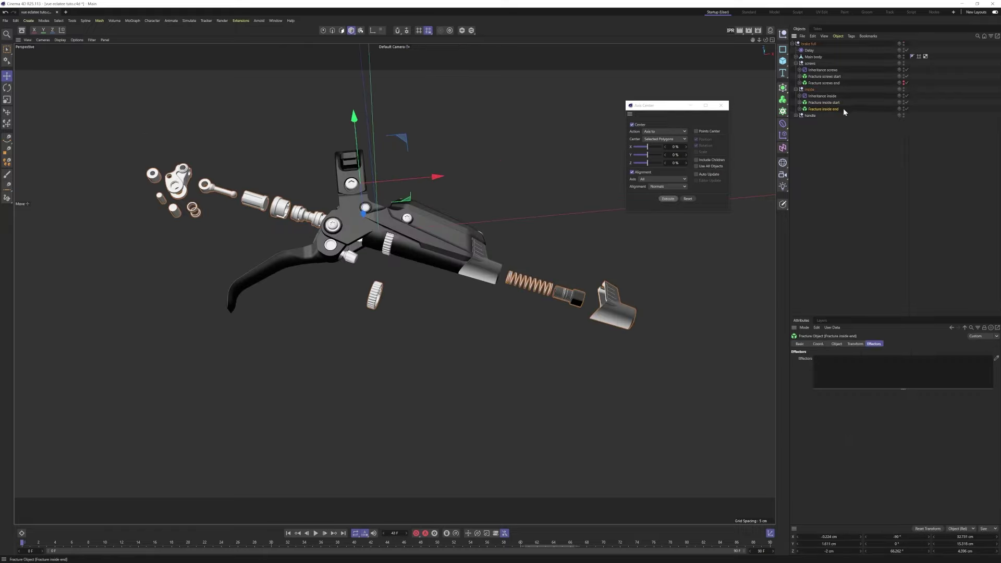
pyautogui.keyDown('alt'); pyautogui.click(904, 109); pyautogui.keyUp('alt')
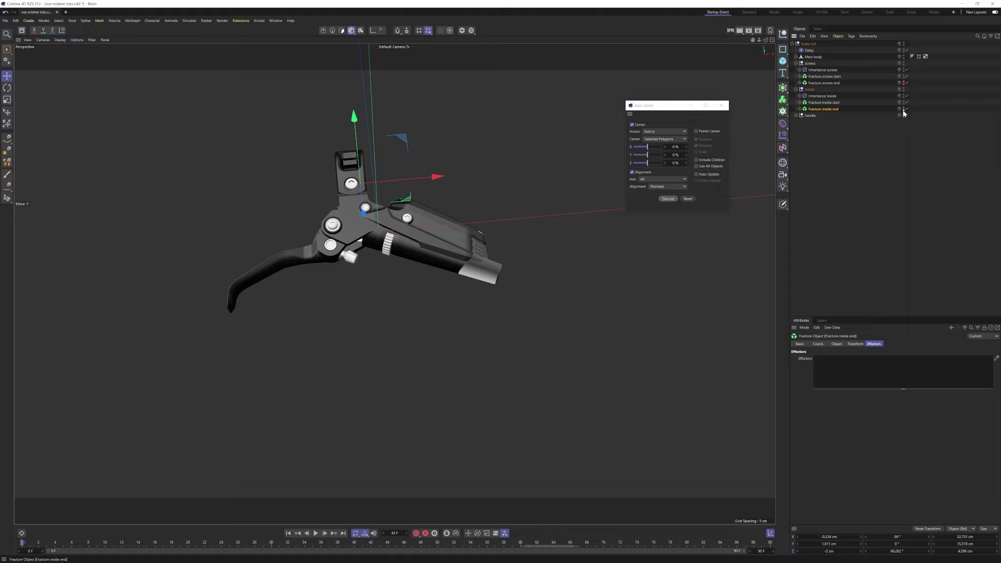
pyautogui.click(877, 167)
pyautogui.click(315, 533)
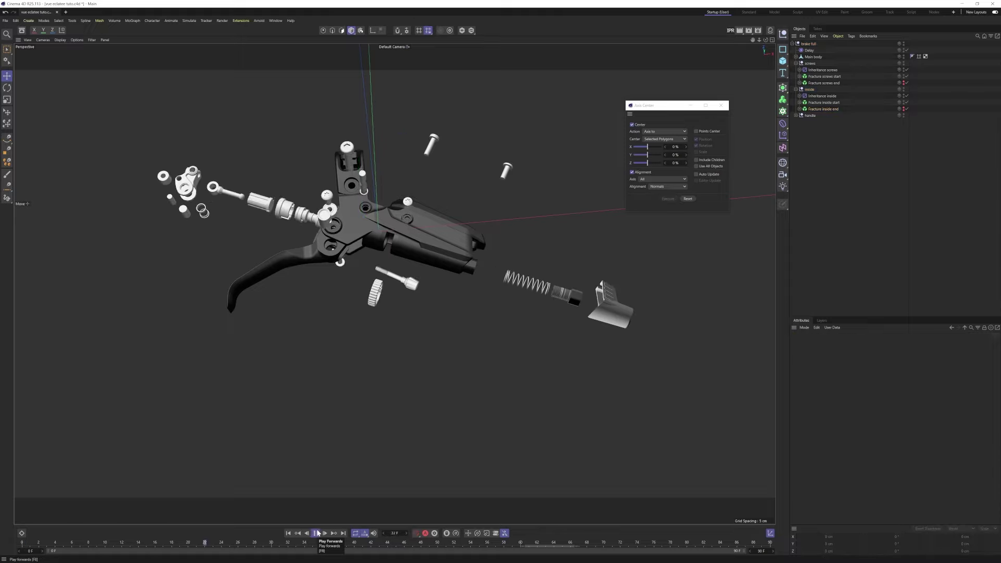
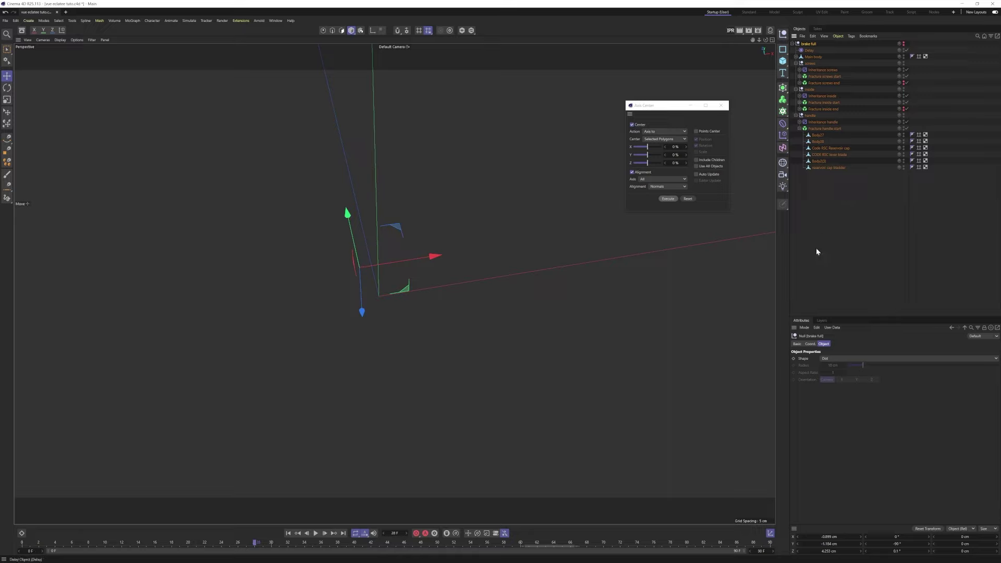
# Replace Inheritance inside with Inheritance handle in Fracture handle start's effectors, and make that disabled Fracture's parts visible
pyautogui.click(823, 128)
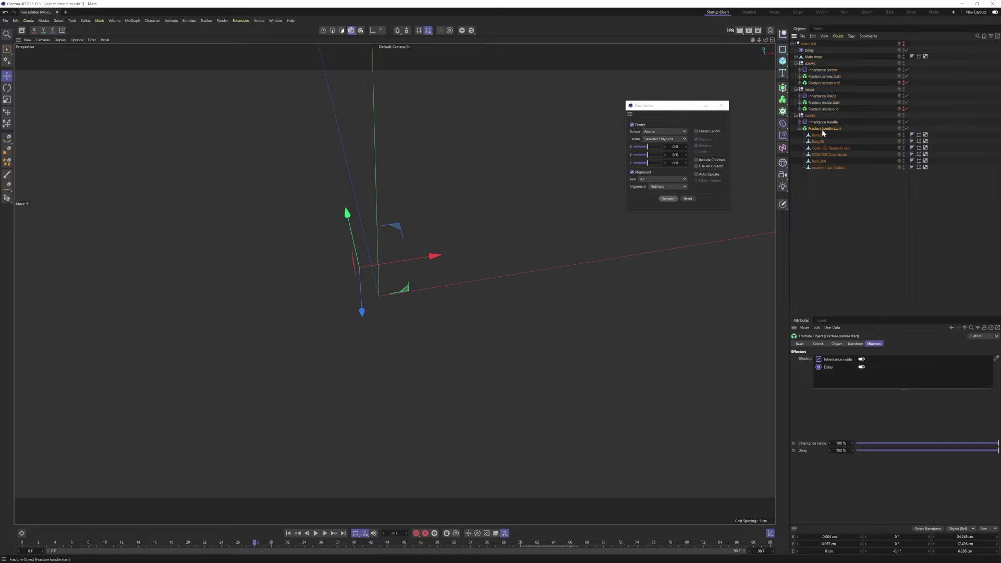
pyautogui.moveTo(816, 125); pyautogui.dragTo(840, 365)
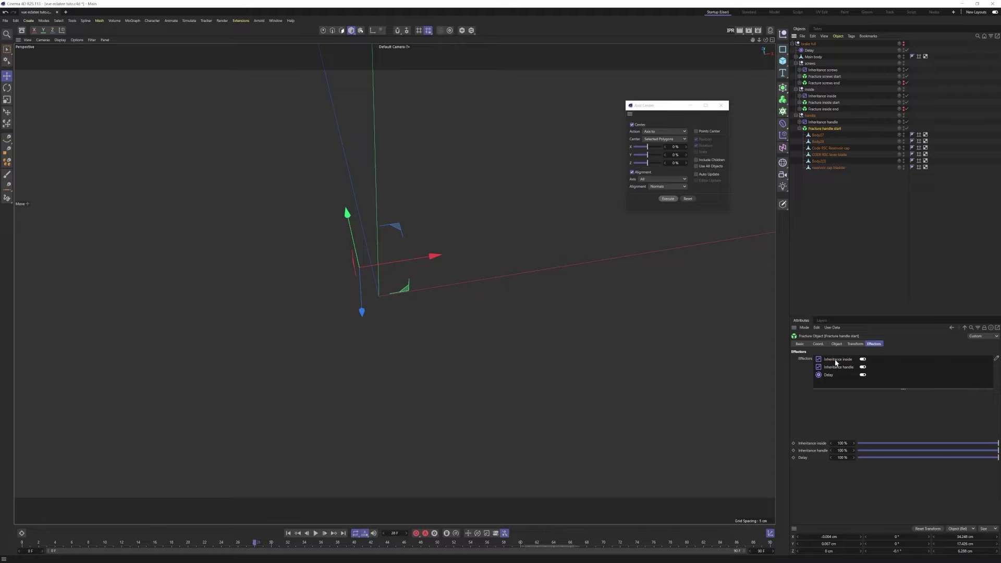
pyautogui.press('Delete')
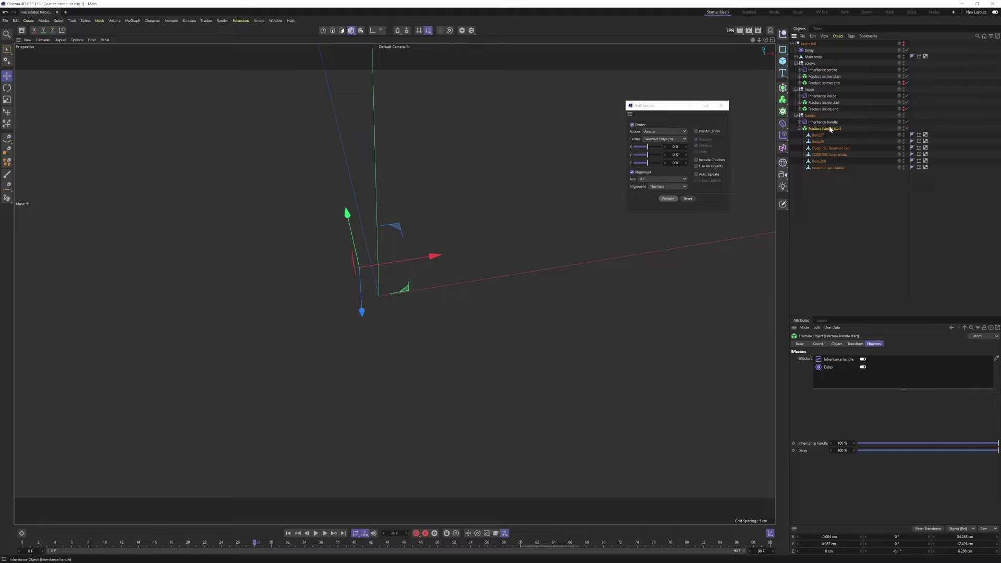
pyautogui.click(903, 127)
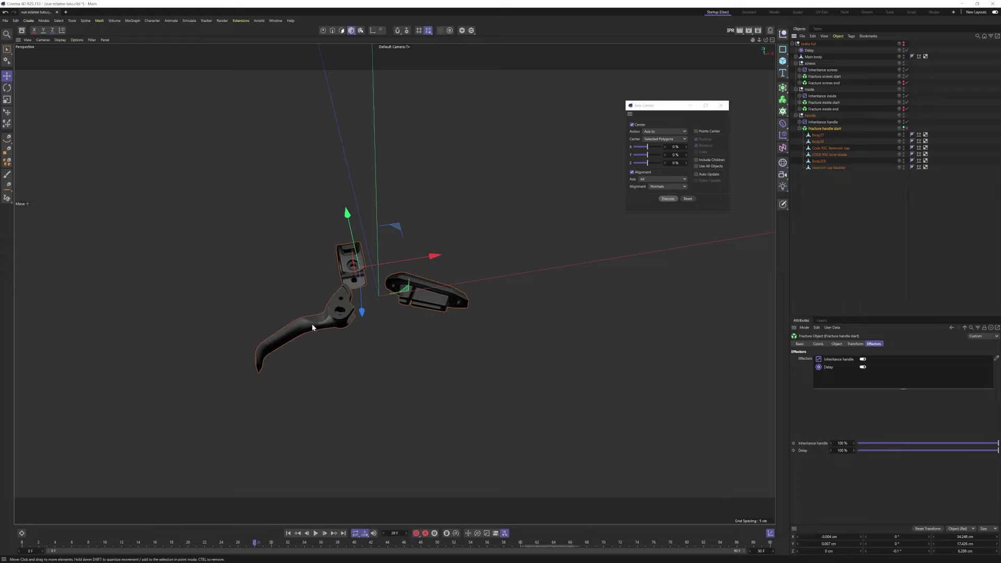
# Check the axis of the Code RSC Reservoir cap from the top view
pyautogui.keyDown('alt'); pyautogui.moveTo(311, 326); pyautogui.dragTo(402, 279); pyautogui.keyUp('alt')
pyautogui.keyDown('alt'); pyautogui.moveTo(451, 312); pyautogui.dragTo(409, 261, button='middle'); pyautogui.keyUp('alt')
pyautogui.click(414, 285)
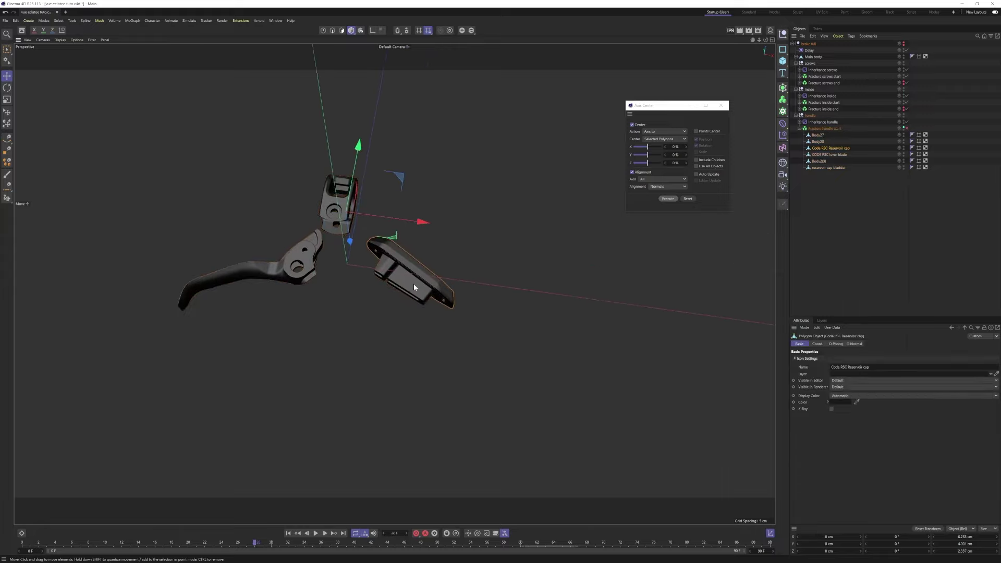
pyautogui.middleClick(449, 251)
pyautogui.middleClick(577, 188)
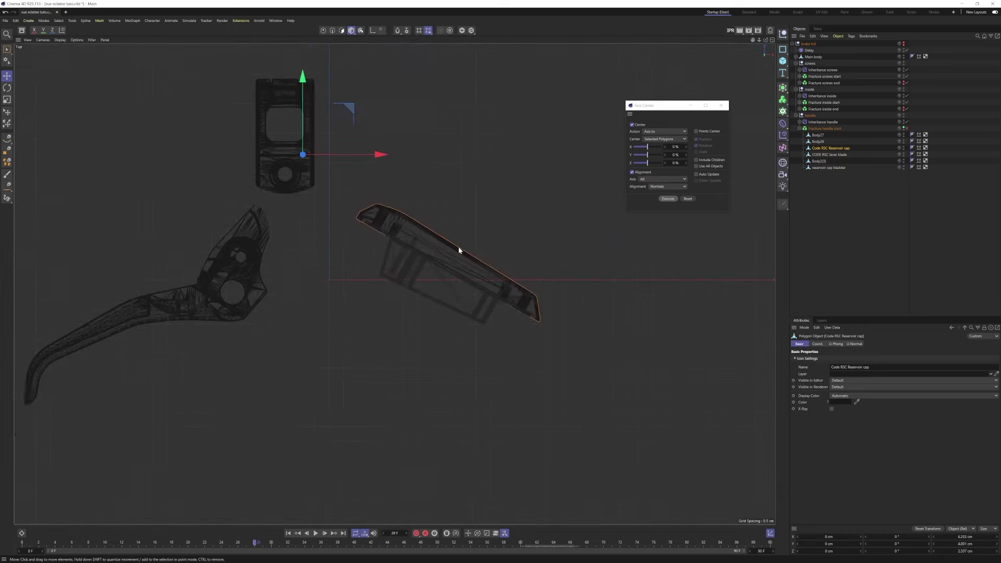
pyautogui.keyDown('alt'); pyautogui.moveTo(323, 231); pyautogui.dragTo(305, 266, button='middle'); pyautogui.keyUp('alt')
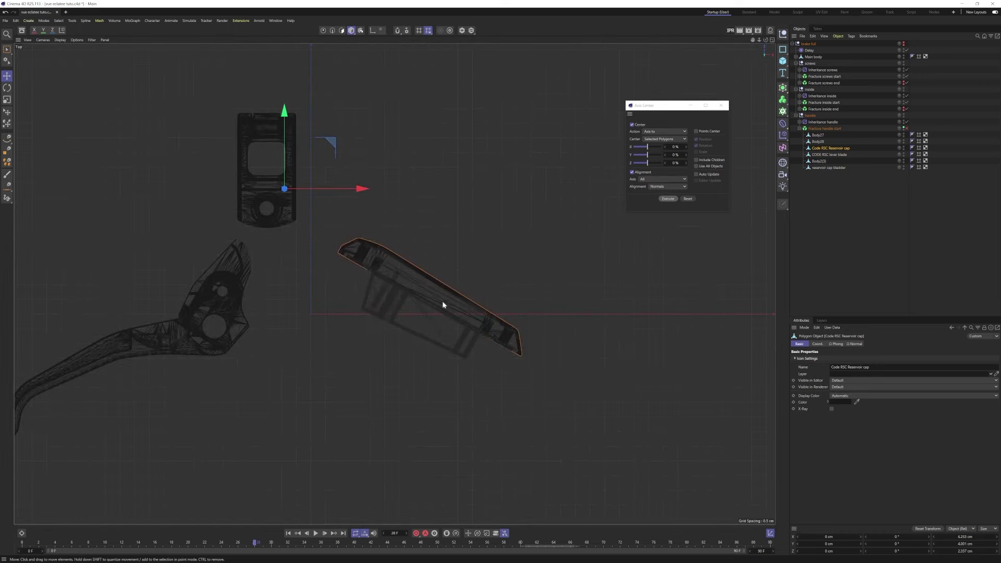
pyautogui.press('F1')
# Align the Code RSC Reservoir cap's axis to its selected rim polygons with Axis Center and check its orientation
pyautogui.click(341, 30)
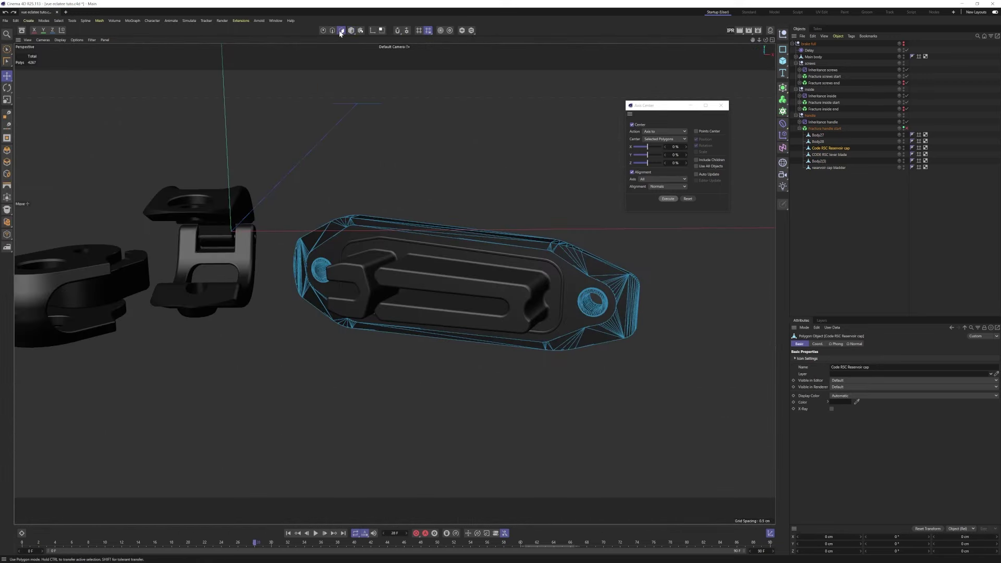
pyautogui.moveTo(342, 33); pyautogui.dragTo(371, 89)
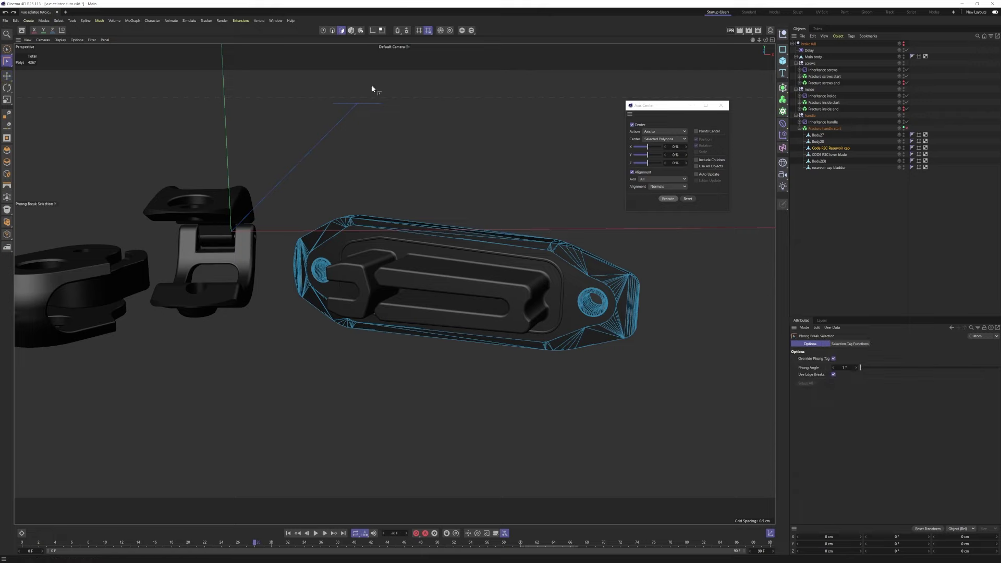
pyautogui.click(553, 249)
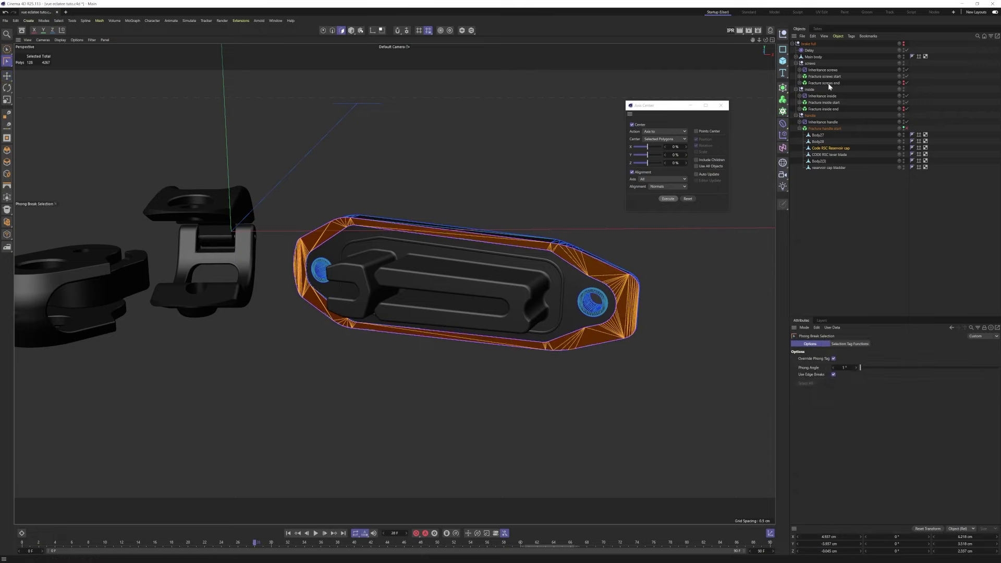
pyautogui.click(665, 199)
pyautogui.click(350, 30)
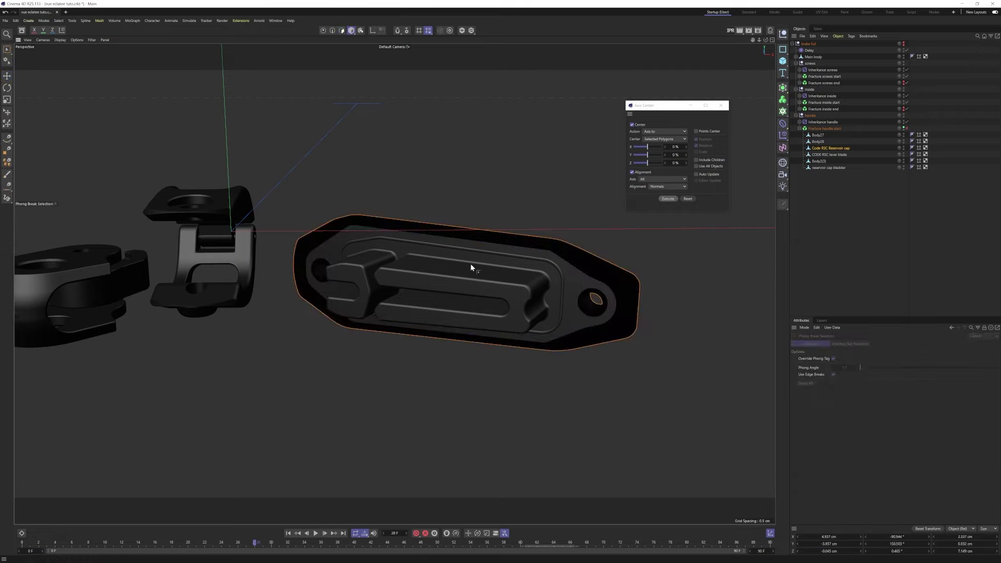
pyautogui.press('e')
pyautogui.keyDown('alt'); pyautogui.moveTo(441, 286); pyautogui.dragTo(516, 179); pyautogui.keyUp('alt')
pyautogui.middleClick(546, 256)
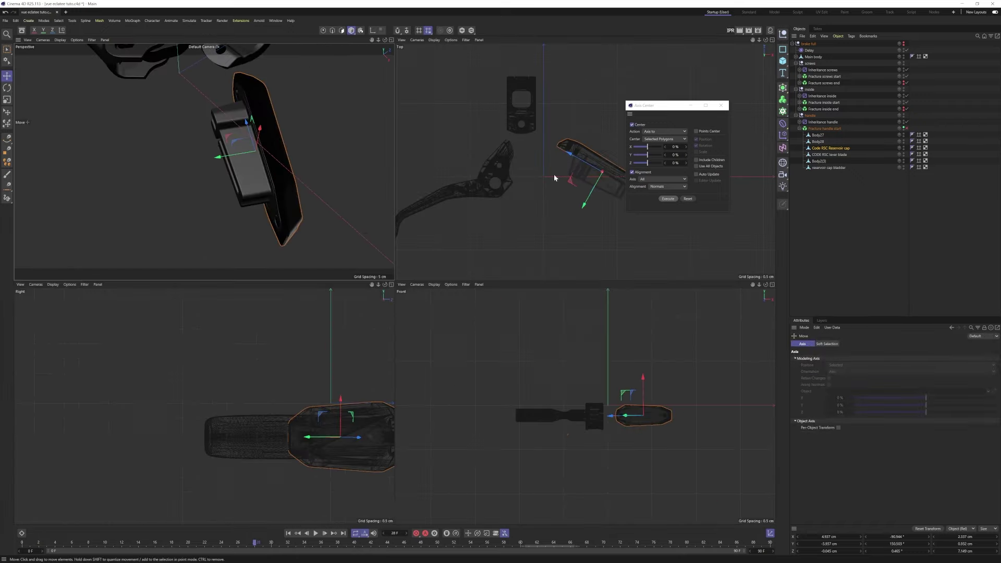
pyautogui.middleClick(280, 217)
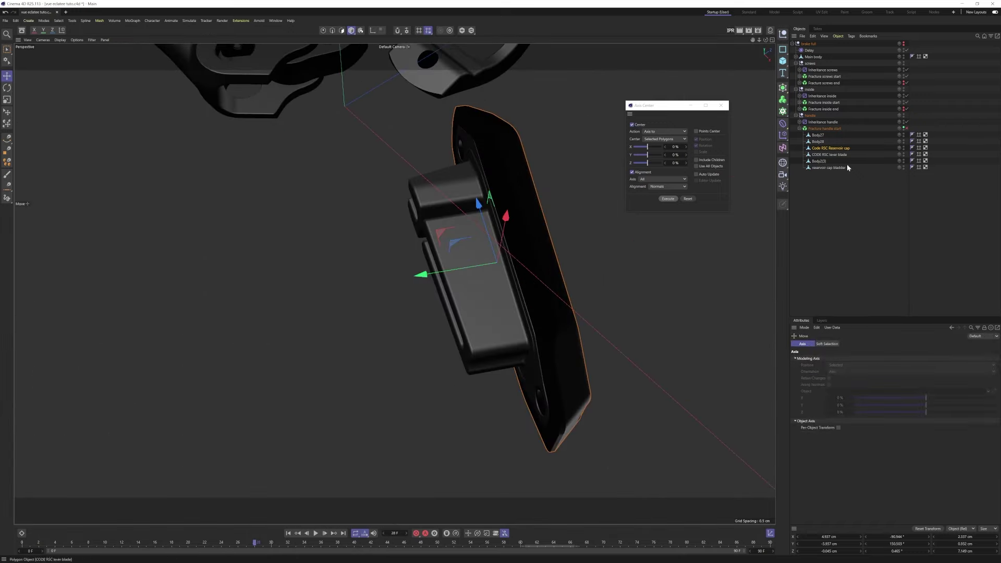
# Align the reservoir cap bladder's axis to its selected flange polygons with Axis Center, working in wireframe display, and close the Axis Center window
pyautogui.click(831, 168)
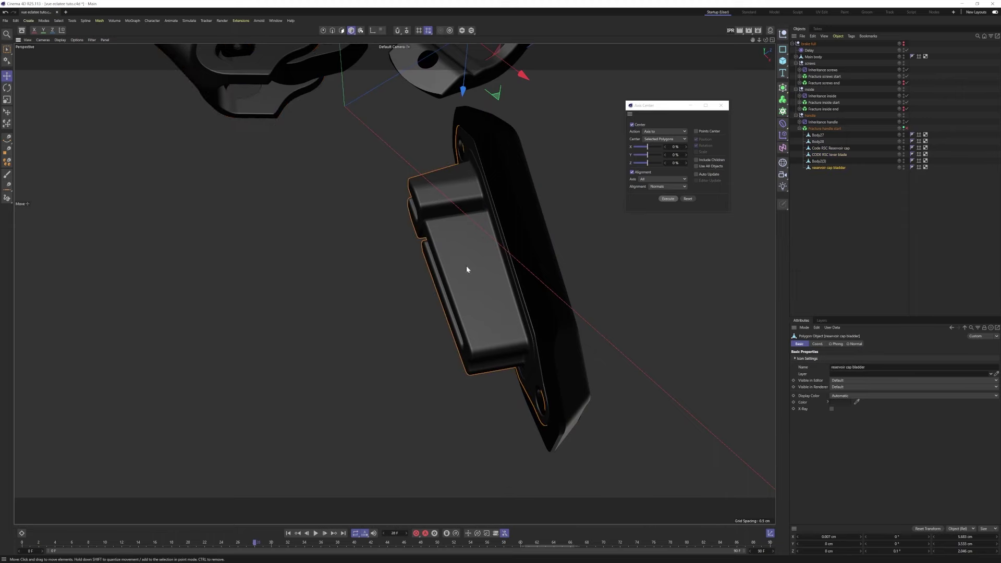
pyautogui.keyDown('alt'); pyautogui.moveTo(466, 265); pyautogui.dragTo(388, 200); pyautogui.keyUp('alt')
pyautogui.press('n')
pyautogui.press('g')
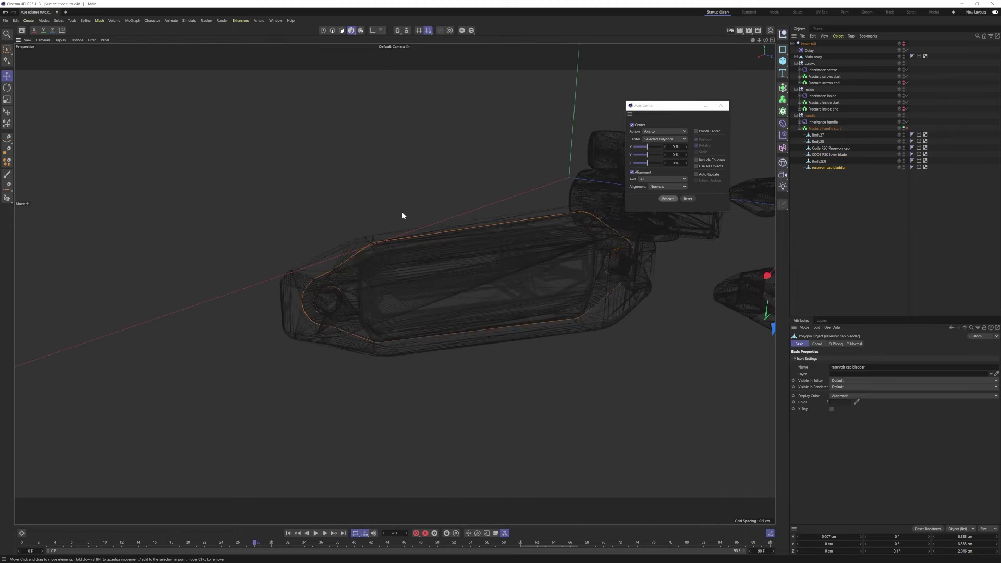
pyautogui.scroll(5, 342, 278)
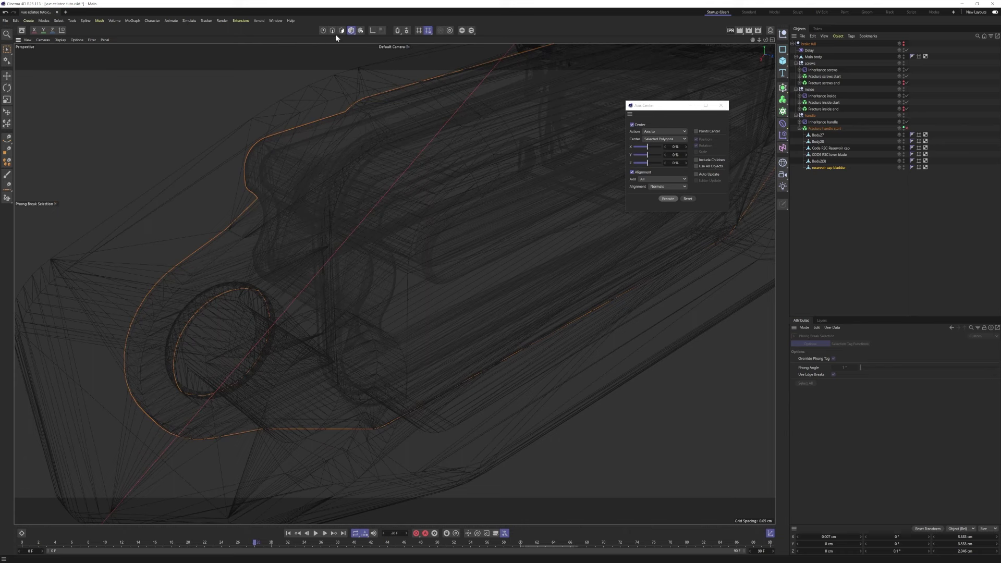
pyautogui.click(342, 31)
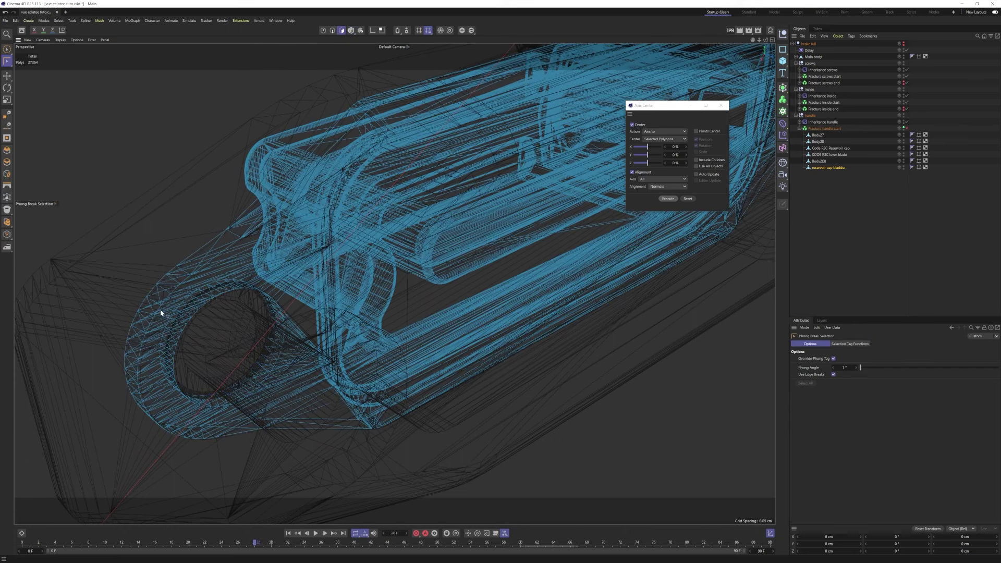
pyautogui.keyDown('alt'); pyautogui.moveTo(179, 309); pyautogui.dragTo(443, 214); pyautogui.keyUp('alt')
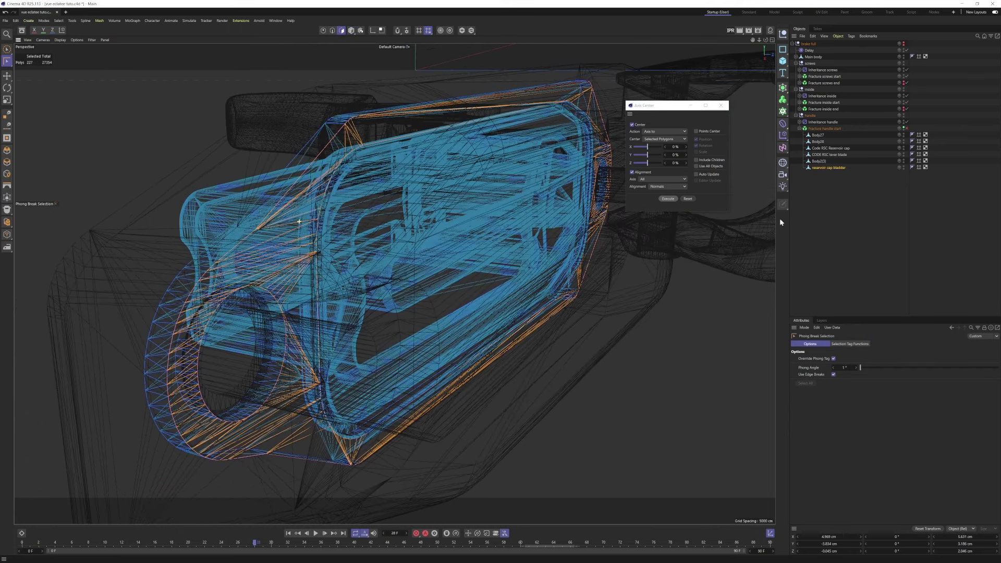
pyautogui.click(667, 199)
pyautogui.click(719, 105)
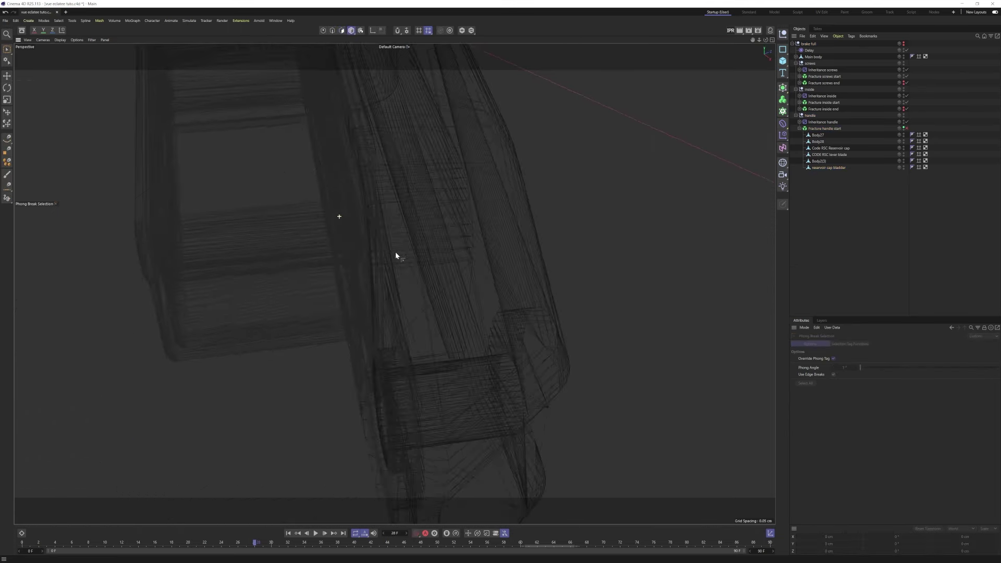
# Duplicate Fracture handle start within the handle group and name the copy Fracture handle end
pyautogui.keyDown('alt'); pyautogui.moveTo(395, 252); pyautogui.dragTo(398, 249); pyautogui.keyUp('alt')
pyautogui.press('e')
pyautogui.keyDown('alt'); pyautogui.moveTo(427, 288); pyautogui.dragTo(335, 273, button='right'); pyautogui.keyUp('alt')
pyautogui.click(335, 273)
pyautogui.keyDown('alt'); pyautogui.moveTo(395, 283); pyautogui.dragTo(464, 335); pyautogui.keyUp('alt')
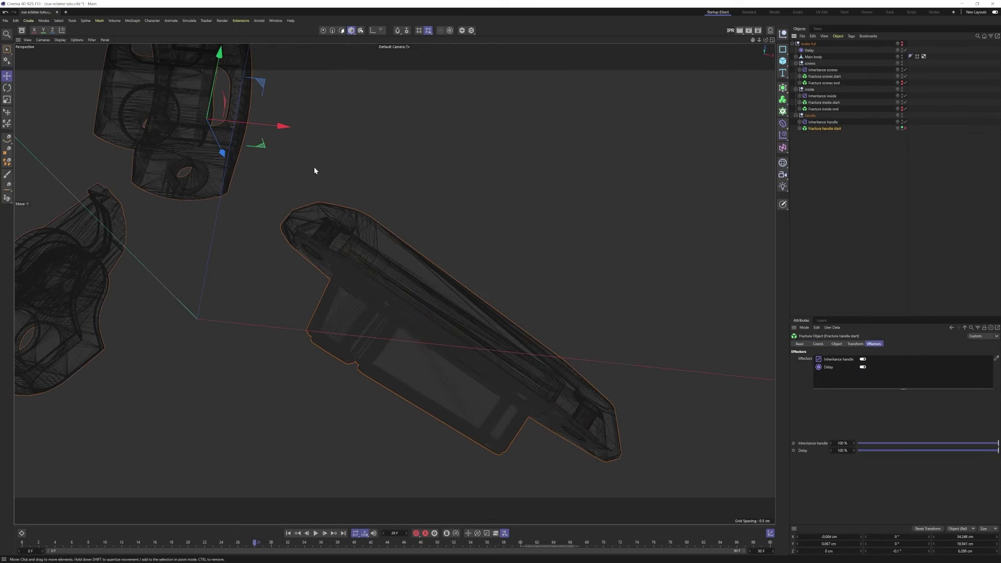
pyautogui.keyDown('ctrl'); pyautogui.moveTo(814, 128); pyautogui.dragTo(817, 134); pyautogui.keyUp('ctrl')
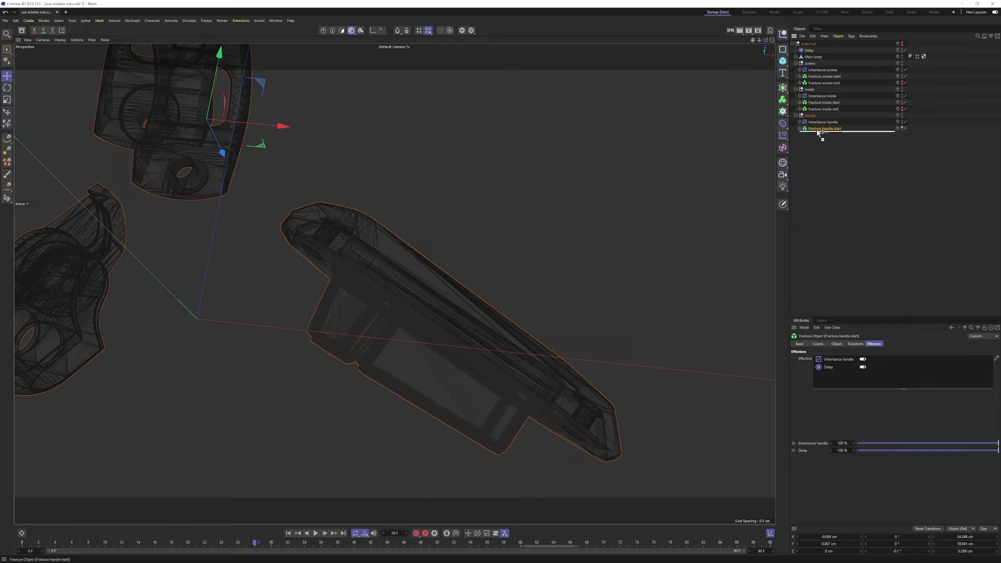
pyautogui.doubleClick(818, 134)
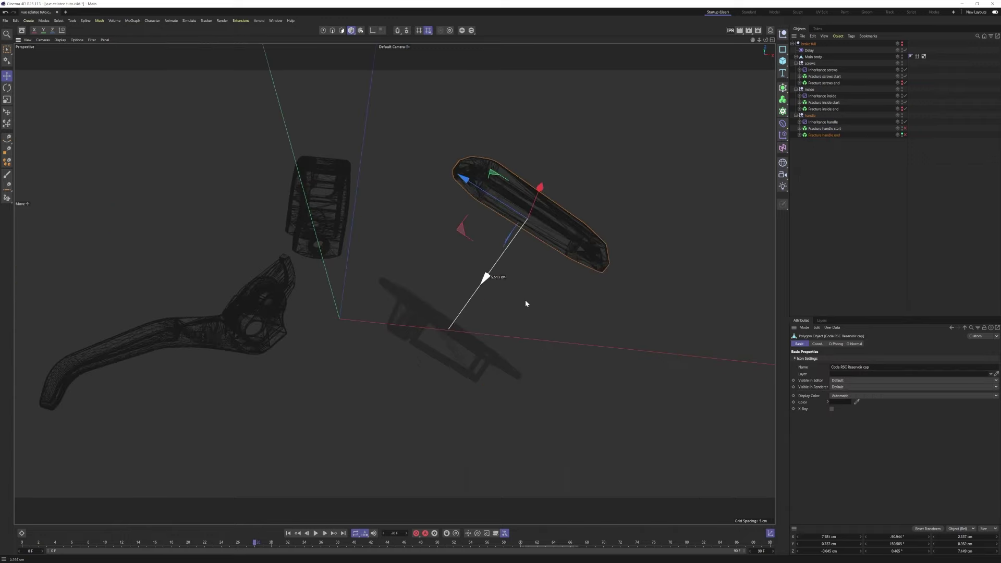
# Spread the end-state parts apart by moving the reservoir cap bladder, both bar clamp halves, the brake lever and its cam piece away
pyautogui.click(493, 281)
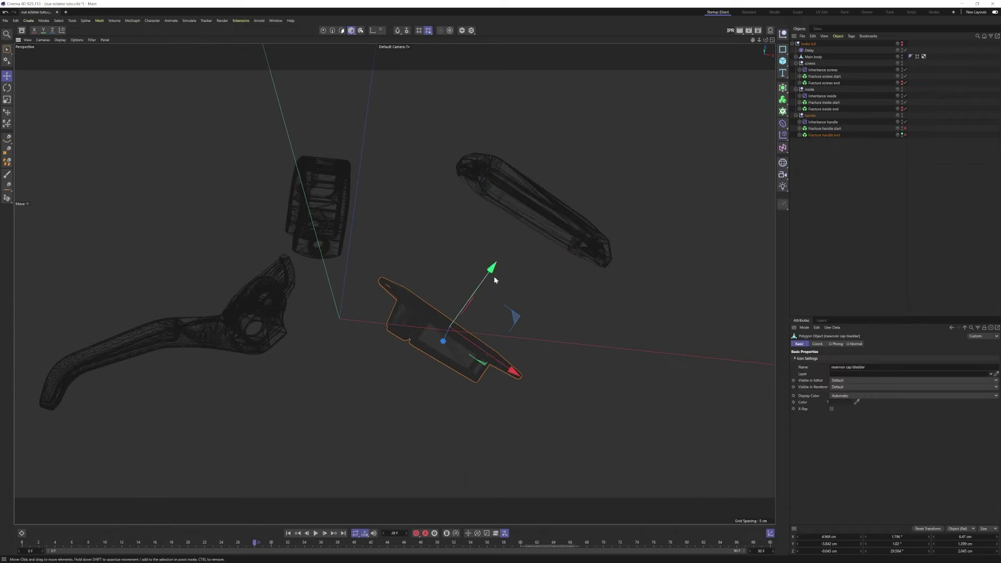
pyautogui.click(348, 179)
pyautogui.scroll(5, 313, 209)
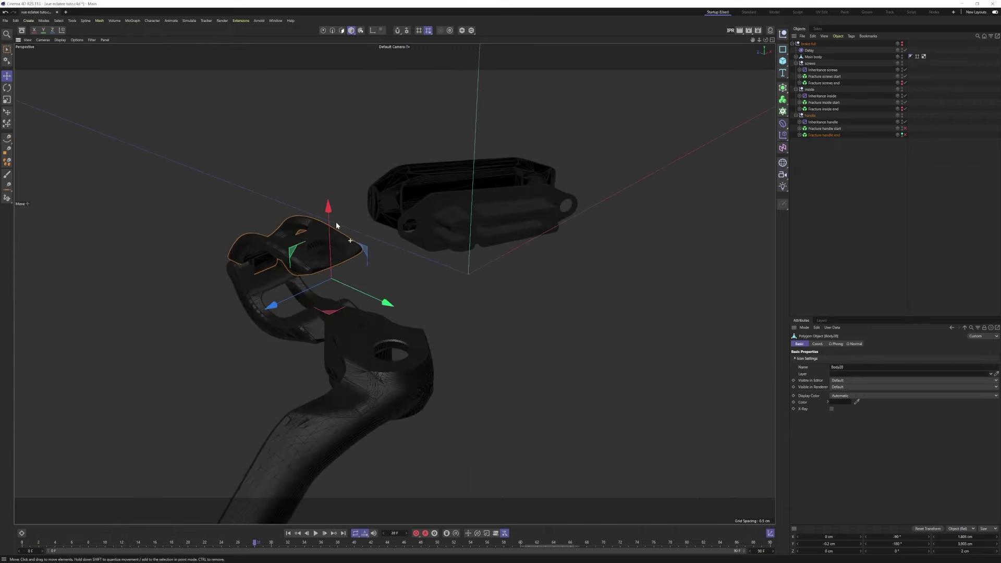
pyautogui.moveTo(336, 221); pyautogui.dragTo(333, 203)
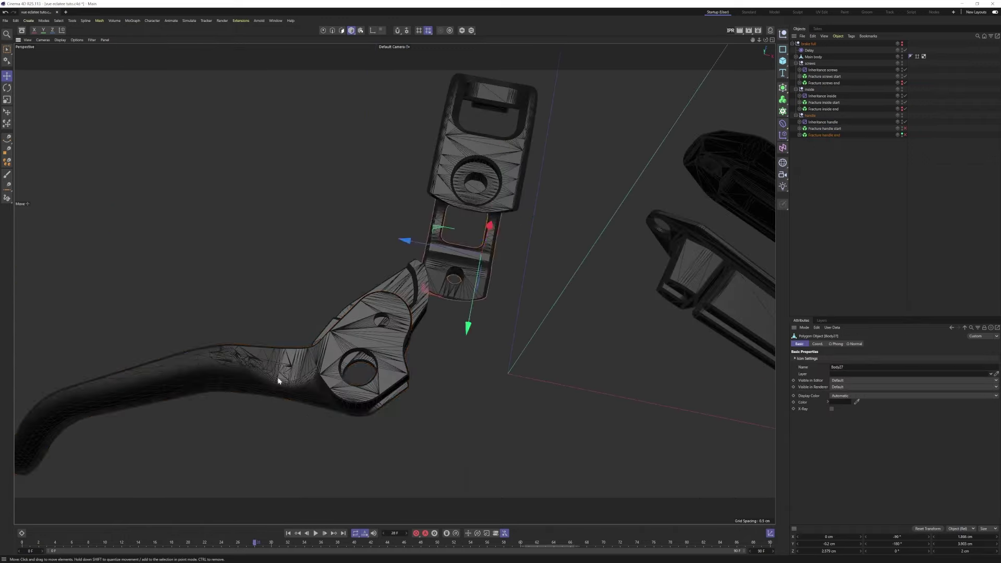
pyautogui.click(278, 378)
pyautogui.moveTo(562, 160); pyautogui.dragTo(443, 294)
pyautogui.click(404, 295)
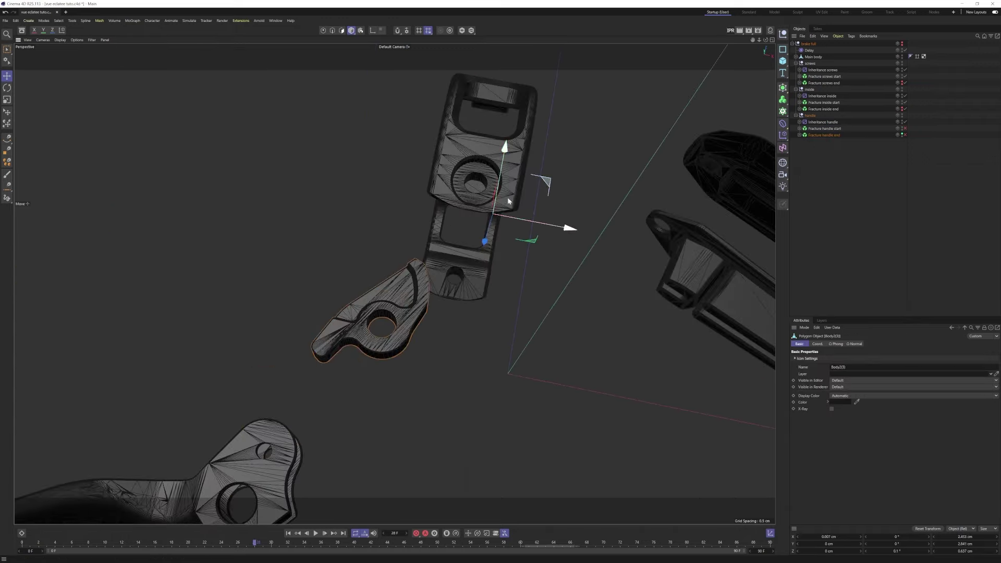
pyautogui.moveTo(543, 182); pyautogui.dragTo(385, 208)
# Enable and hide Fracture handle end, and link it as the object of the Inheritance handle effector
pyautogui.click(909, 163)
pyautogui.click(905, 135)
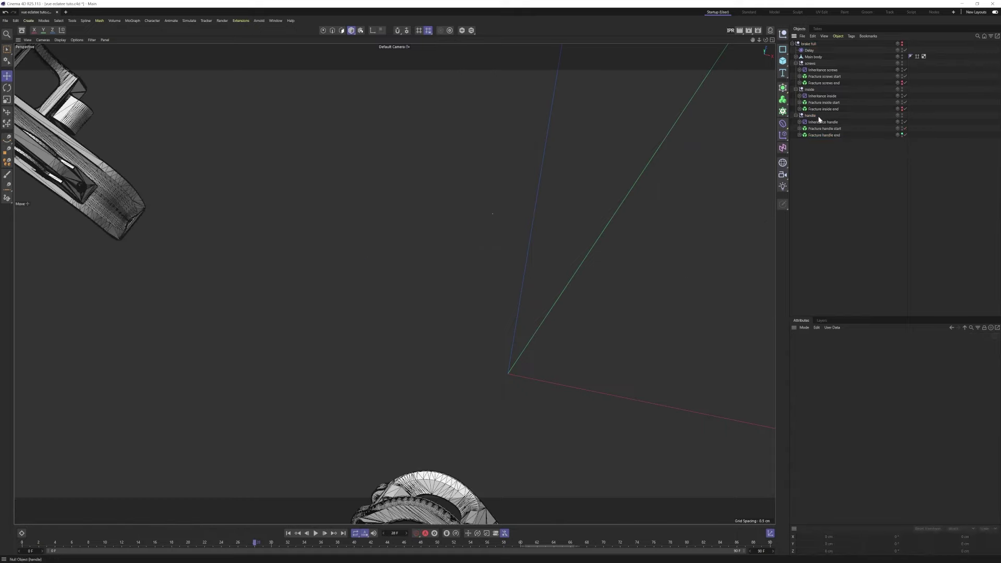
pyautogui.click(905, 135)
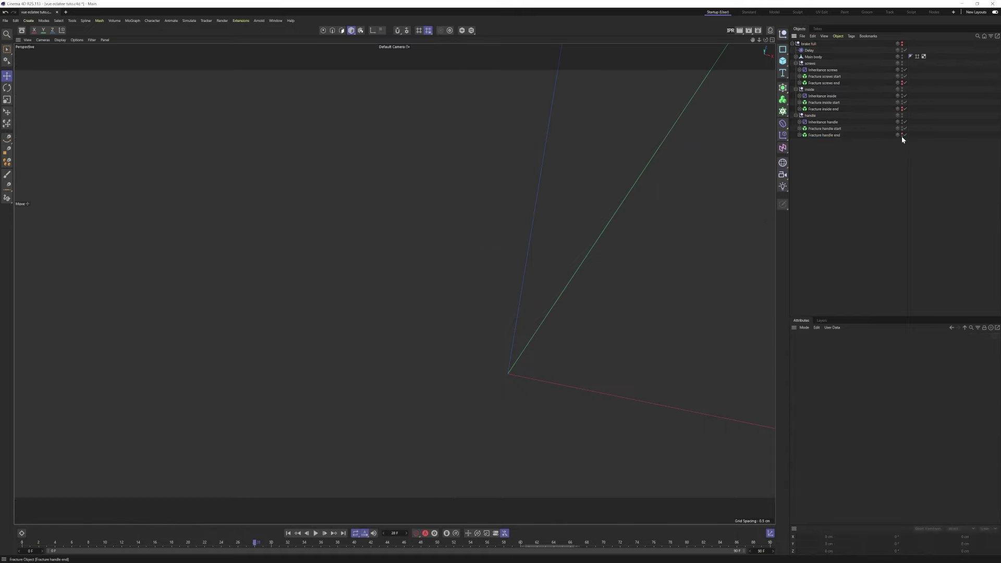
pyautogui.click(818, 135)
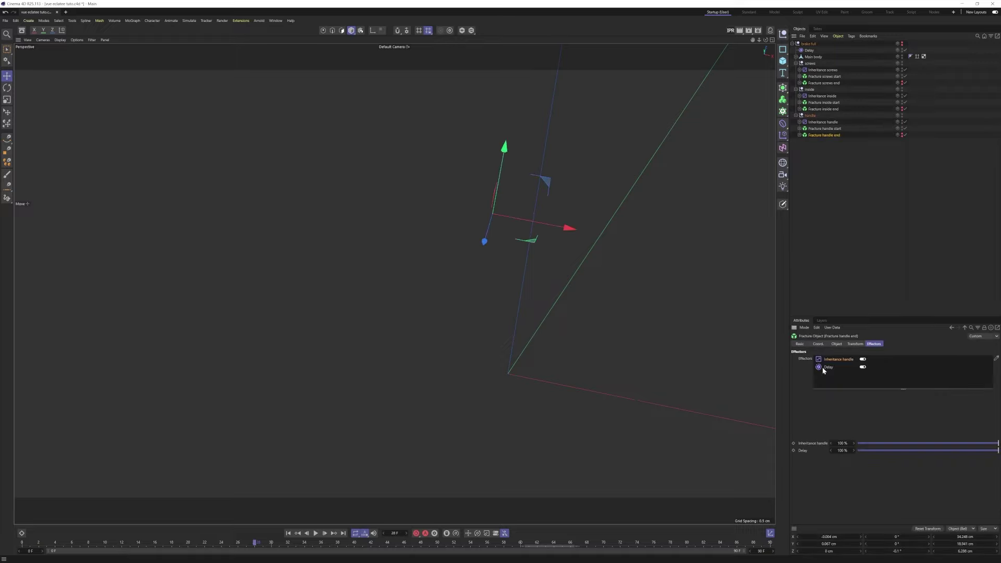
pyautogui.click(830, 123)
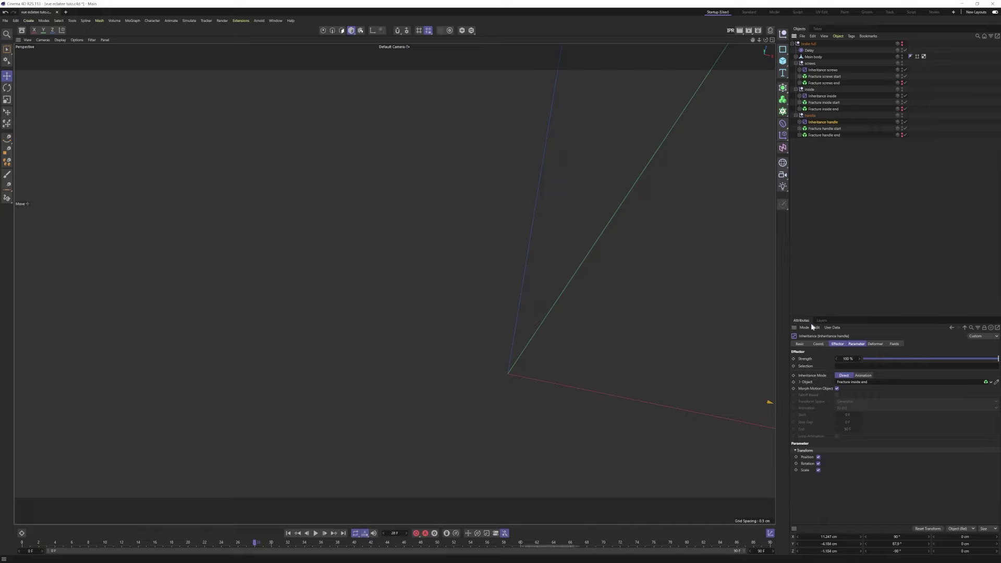
pyautogui.moveTo(821, 136); pyautogui.dragTo(857, 403)
# Show the brake full group again and play the exploded-view animation from the start
pyautogui.click(902, 44)
pyautogui.click(902, 45)
pyautogui.scroll(-6, 306, 304)
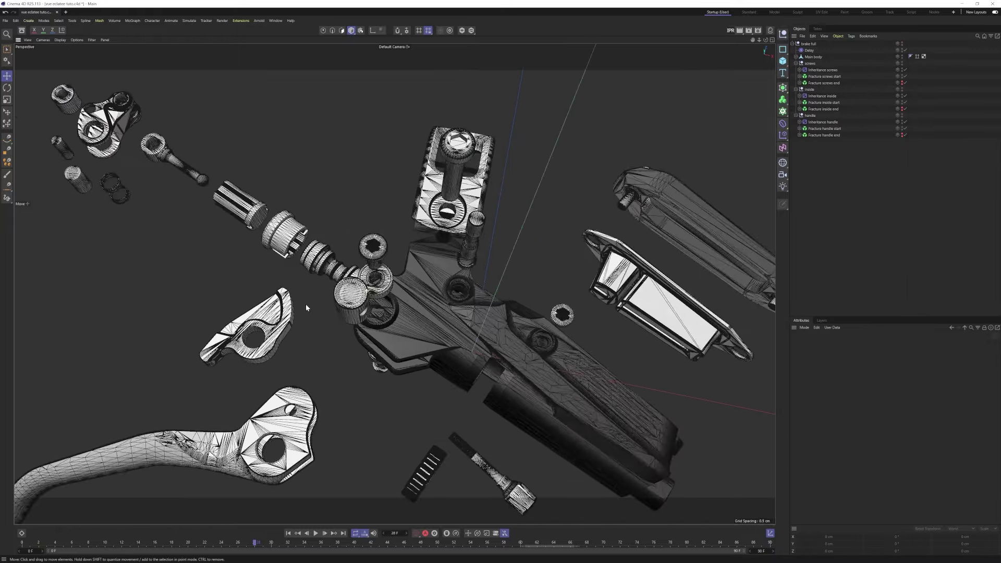
pyautogui.keyDown('alt'); pyautogui.moveTo(422, 337); pyautogui.dragTo(460, 305); pyautogui.keyUp('alt')
pyautogui.keyDown('alt'); pyautogui.moveTo(459, 303); pyautogui.dragTo(389, 289, button='right'); pyautogui.keyUp('alt')
pyautogui.keyDown('alt'); pyautogui.moveTo(390, 290); pyautogui.dragTo(359, 264, button='middle'); pyautogui.keyUp('alt')
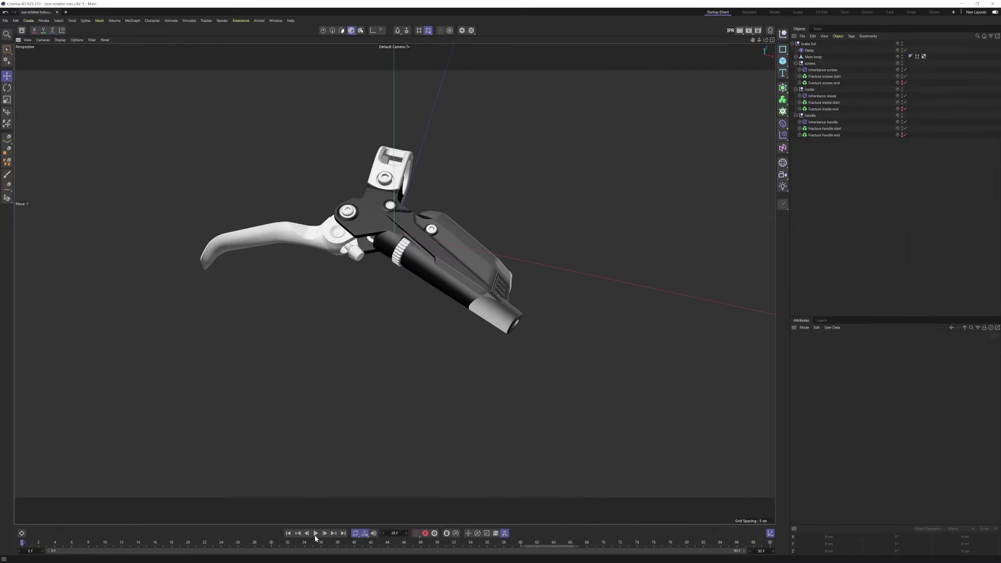
pyautogui.click(316, 534)
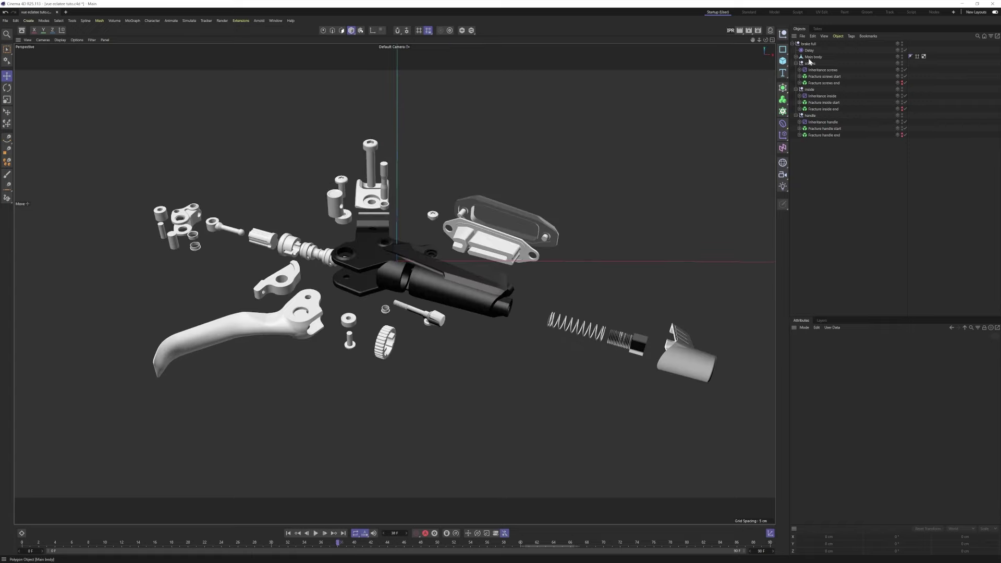
# Hide the brake full group while forcing Fracture screws end, Fracture inside end and Fracture handle end to stay visible
pyautogui.click(808, 44)
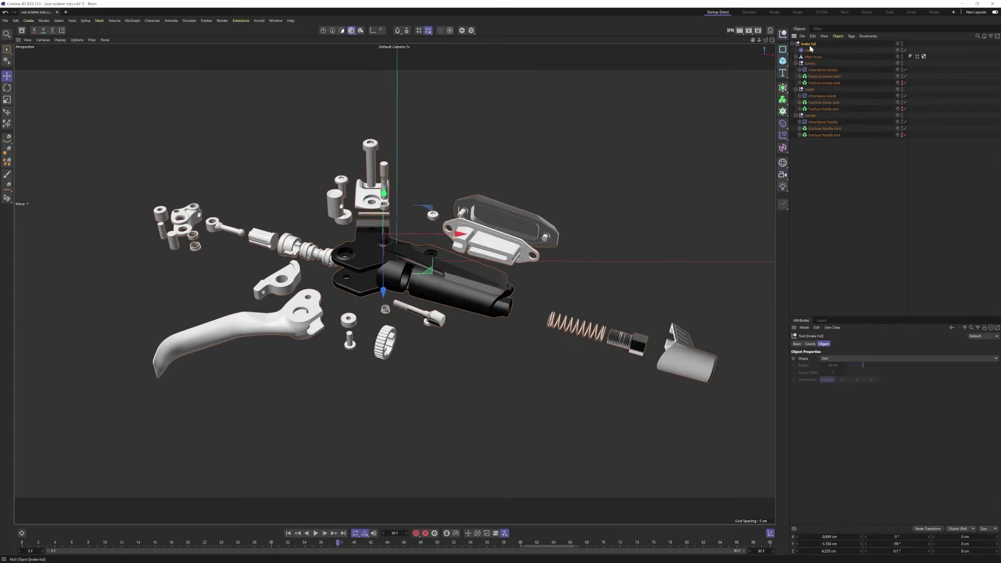
pyautogui.keyDown('alt'); pyautogui.click(901, 43); pyautogui.keyUp('alt')
pyautogui.click(795, 57)
pyautogui.click(795, 57)
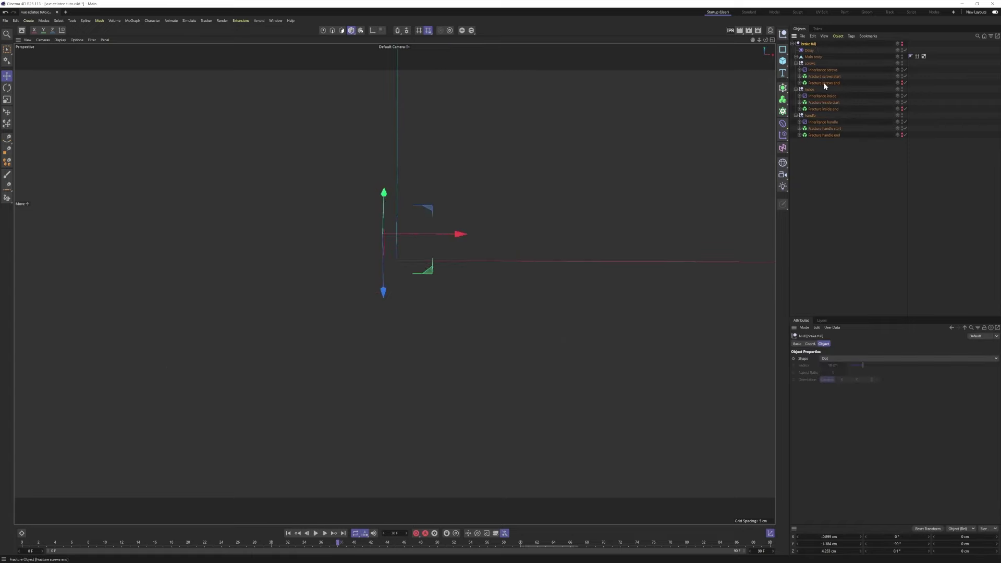
pyautogui.click(824, 83)
pyautogui.keyDown('alt'); pyautogui.click(902, 83); pyautogui.keyUp('alt')
pyautogui.keyDown('alt'); pyautogui.click(901, 83); pyautogui.keyUp('alt')
pyautogui.click(902, 108)
pyautogui.click(902, 108)
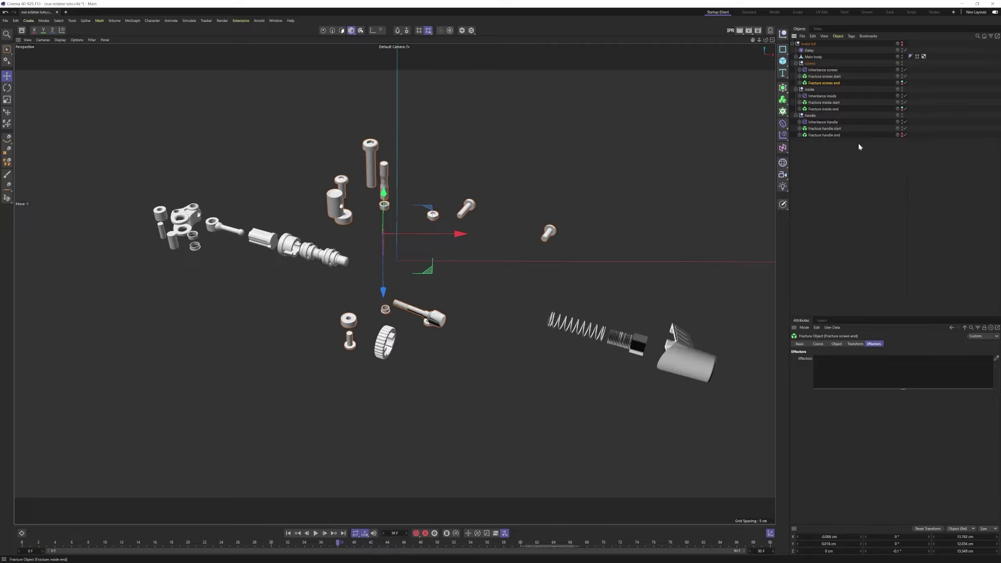
pyautogui.click(829, 135)
pyautogui.click(901, 134)
pyautogui.click(902, 133)
# Force Main body to be visible and disable Fracture handle end, Fracture inside end and Fracture screws end for editing their parts
pyautogui.keyDown('alt'); pyautogui.moveTo(514, 224); pyautogui.dragTo(491, 196); pyautogui.keyUp('alt')
pyautogui.click(813, 57)
pyautogui.click(901, 56)
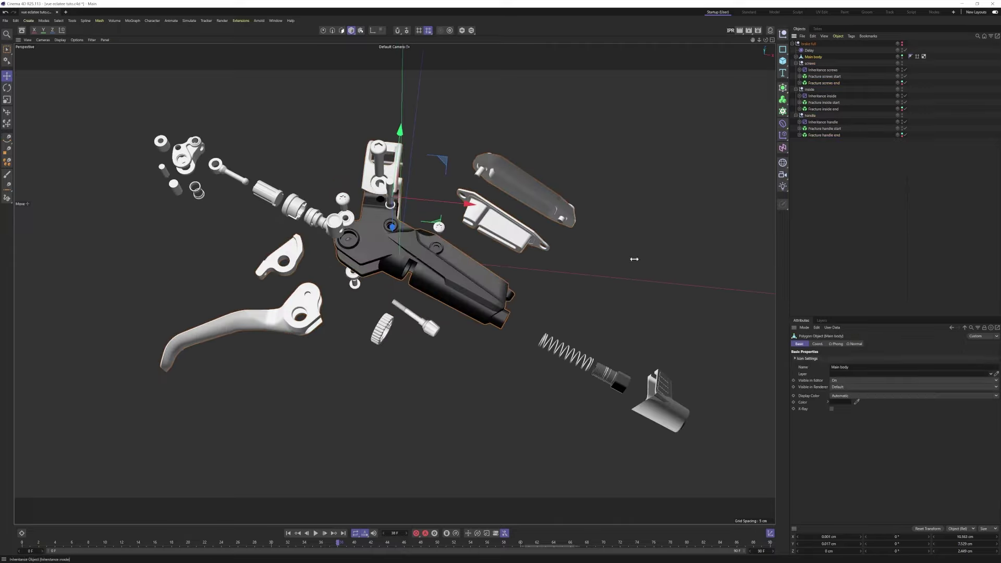
pyautogui.keyDown('alt'); pyautogui.moveTo(634, 259); pyautogui.dragTo(657, 211); pyautogui.keyUp('alt')
pyautogui.click(829, 135)
pyautogui.click(905, 135)
pyautogui.click(904, 109)
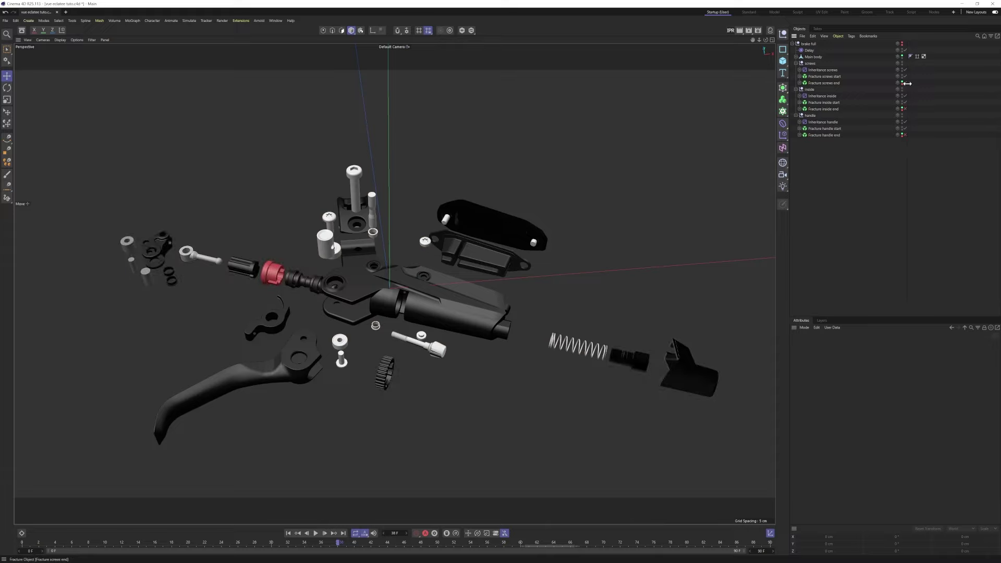
pyautogui.click(905, 83)
# Lower the dark cylindrical pivot pin above the lever mount and bring the brake lever closer to the main body
pyautogui.keyDown('alt'); pyautogui.moveTo(410, 341); pyautogui.dragTo(430, 302, button='middle'); pyautogui.keyUp('alt')
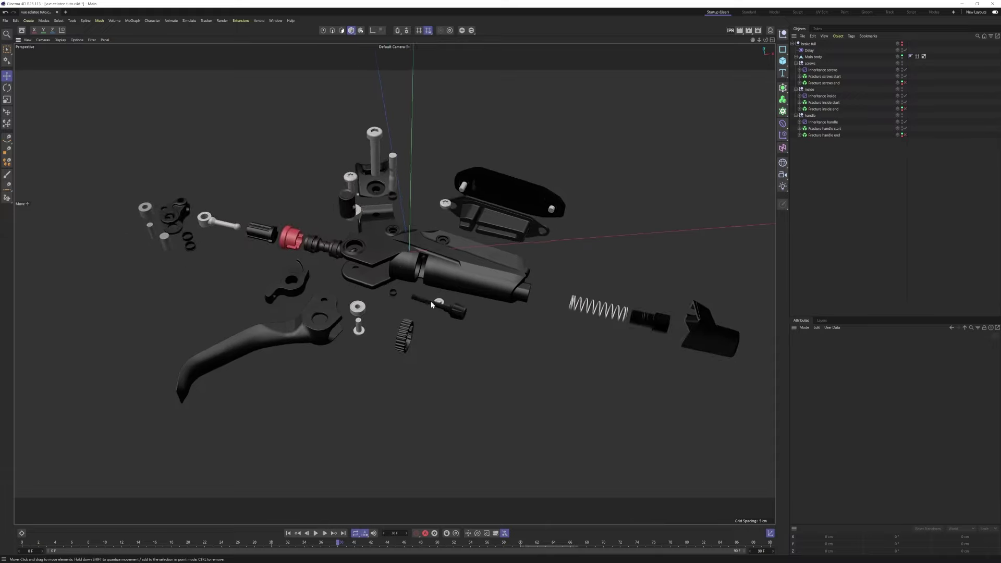
pyautogui.keyDown('alt'); pyautogui.moveTo(431, 302); pyautogui.dragTo(349, 198); pyautogui.keyUp('alt')
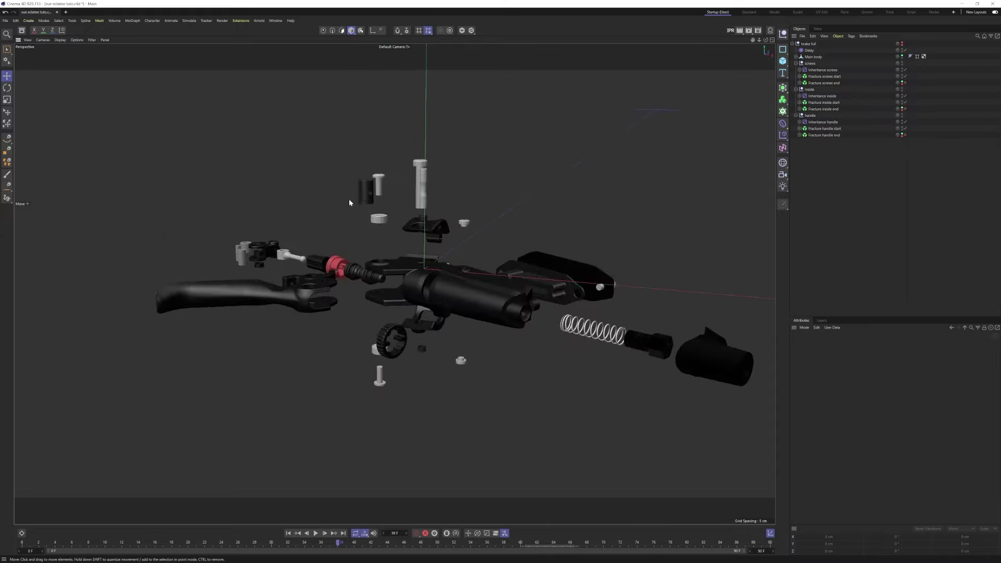
pyautogui.click(364, 197)
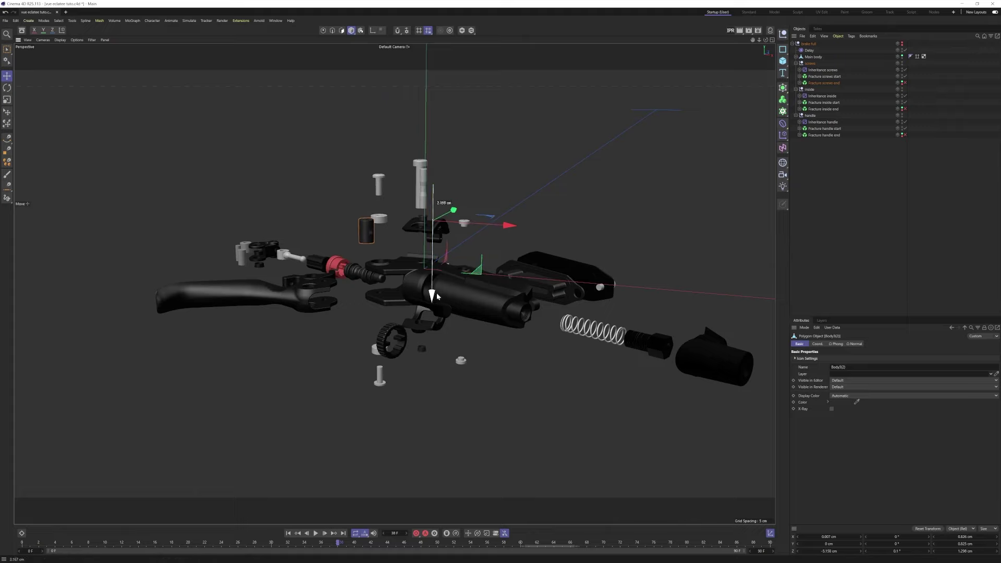
pyautogui.keyDown('alt'); pyautogui.moveTo(448, 297); pyautogui.dragTo(449, 268); pyautogui.keyUp('alt')
pyautogui.click(230, 320)
pyautogui.keyDown('alt'); pyautogui.moveTo(229, 320); pyautogui.dragTo(396, 184); pyautogui.keyUp('alt')
# Bring the spring, the threaded plug and the end cap closer to the open end of the main body's cylinder
pyautogui.click(522, 284)
pyautogui.moveTo(507, 306); pyautogui.dragTo(475, 297)
pyautogui.click(586, 305)
pyautogui.moveTo(675, 327); pyautogui.dragTo(644, 319)
pyautogui.click(656, 327)
pyautogui.moveTo(762, 357); pyautogui.dragTo(722, 347)
# Move the reservoir cap and bladder closer to the main body, and pull the two cap screws outward beyond the cap
pyautogui.keyDown('alt'); pyautogui.moveTo(459, 190); pyautogui.dragTo(435, 236); pyautogui.keyUp('alt')
pyautogui.click(380, 281)
pyautogui.click(431, 237)
pyautogui.moveTo(371, 298); pyautogui.dragTo(349, 318)
pyautogui.click(399, 205)
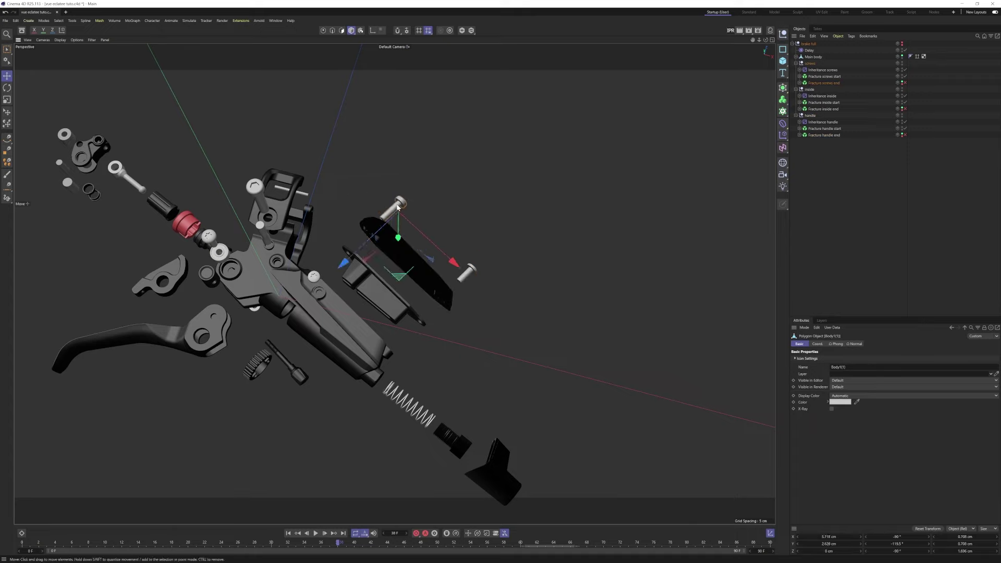
pyautogui.moveTo(353, 261); pyautogui.dragTo(366, 250)
pyautogui.click(467, 272)
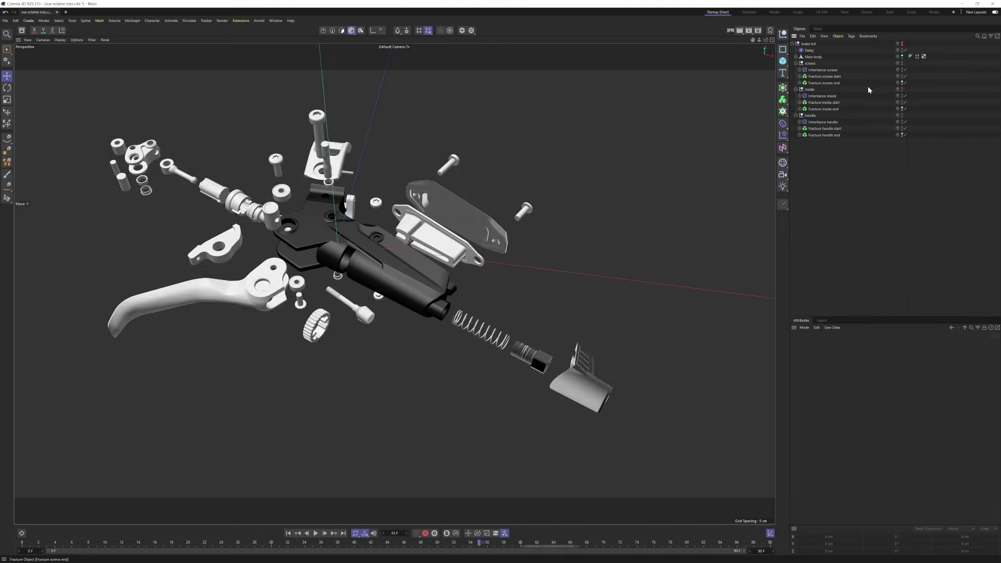
# Hide Fracture screws end, Fracture inside end and Fracture handle end
pyautogui.click(904, 83)
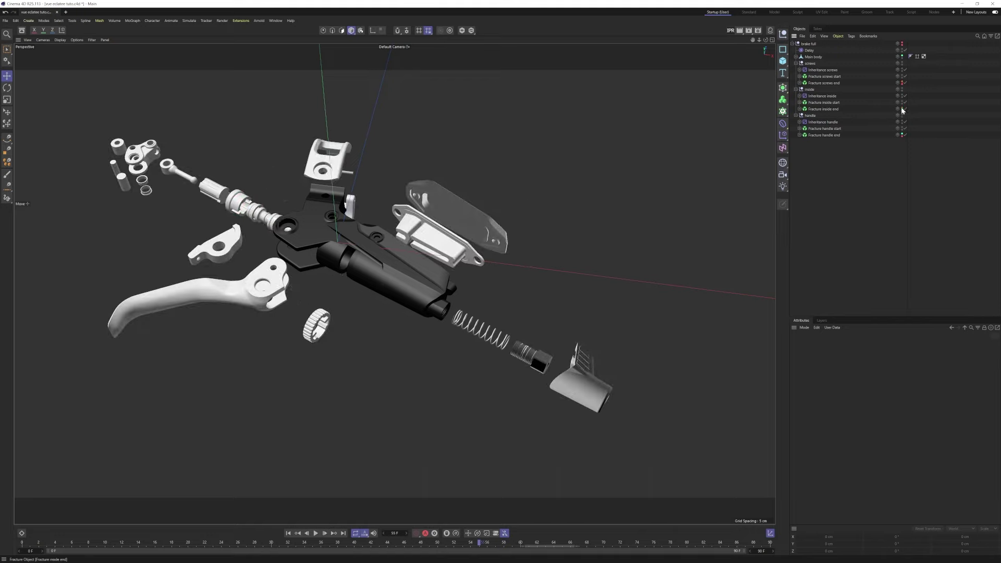
pyautogui.click(903, 108)
pyautogui.click(904, 135)
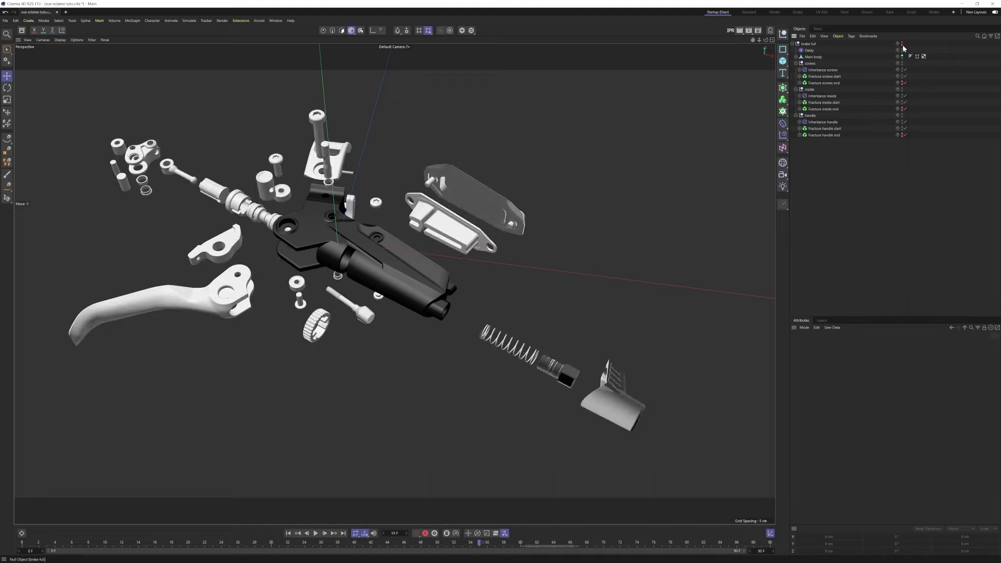
# Play the animation with the adjusted part positions and stop the playback
pyautogui.click(316, 533)
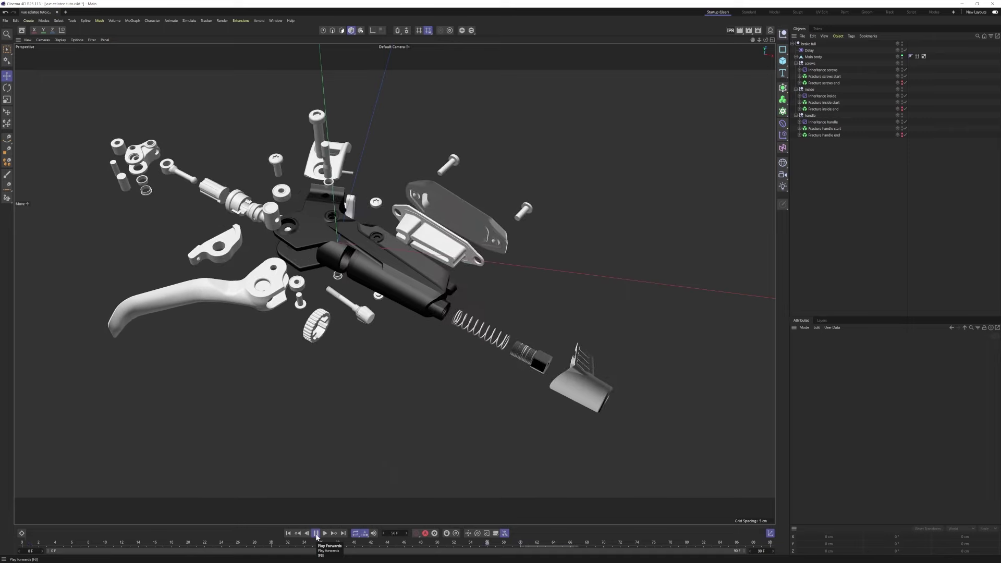
pyautogui.click(316, 537)
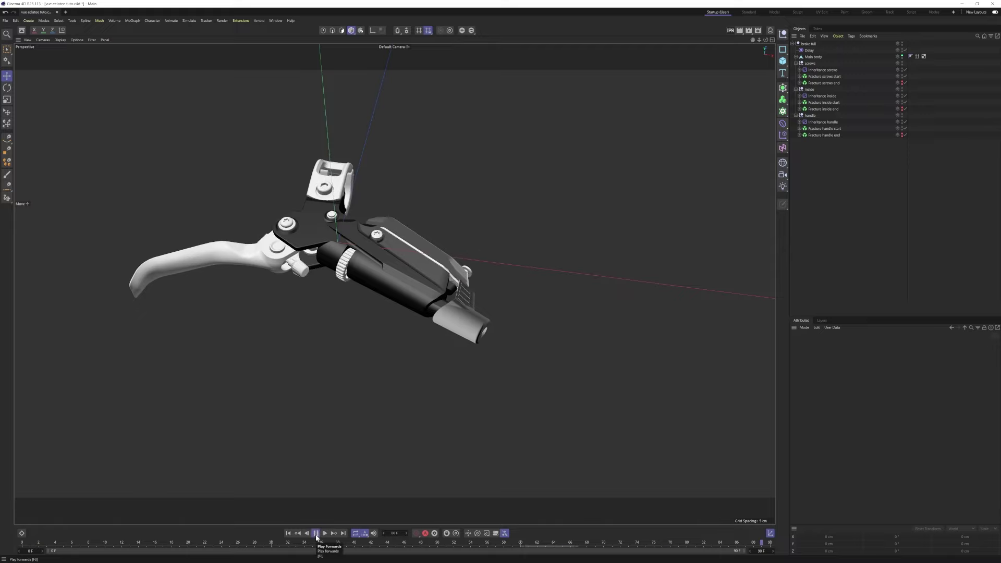
pyautogui.click(317, 538)
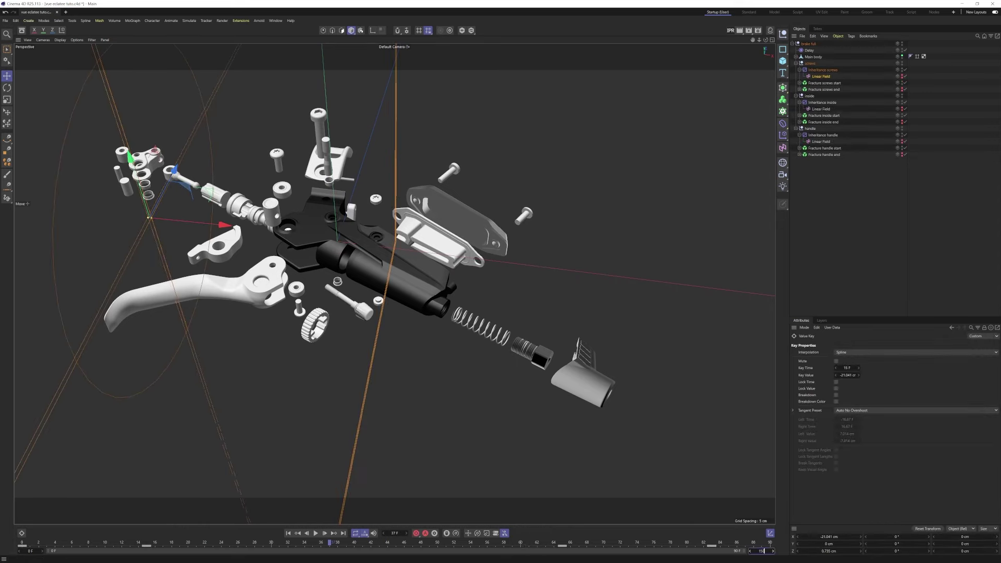
# Set the project's end frame to 150 and shift the last two keys of the screws Linear Field later in the timeline
pyautogui.press('Return')
pyautogui.moveTo(338, 546); pyautogui.dragTo(501, 547)
pyautogui.moveTo(429, 546); pyautogui.dragTo(695, 552)
pyautogui.click(850, 263)
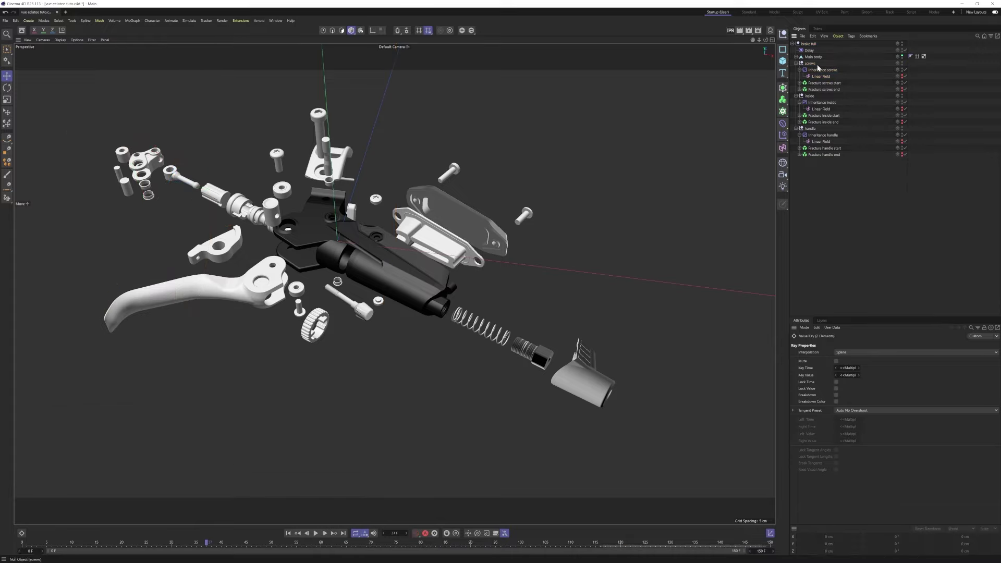
# Move the inside Linear Field's opening keys to about frames 18 and 38 and its closing keys to about frames 114 and 132
pyautogui.click(820, 109)
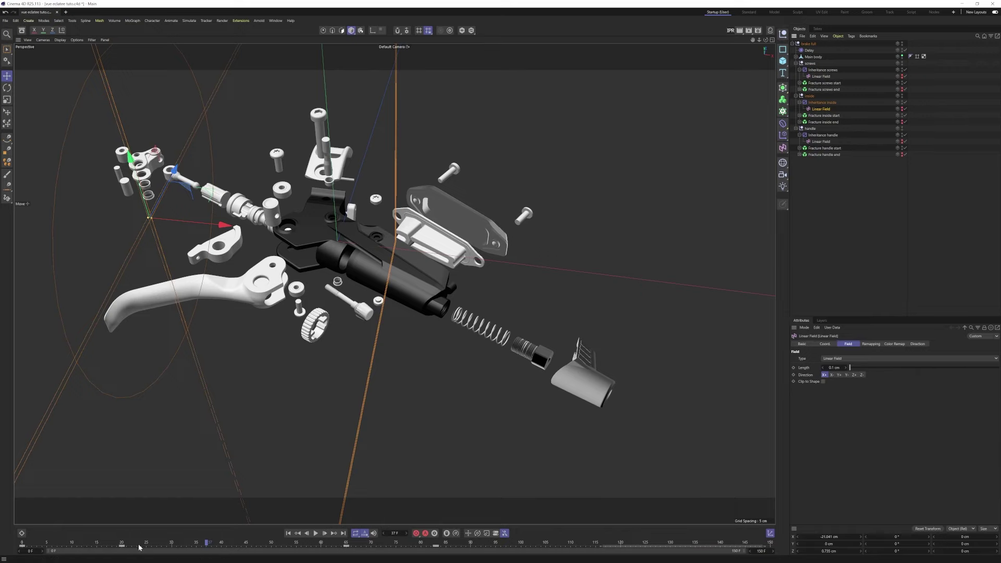
pyautogui.moveTo(121, 546); pyautogui.dragTo(193, 556)
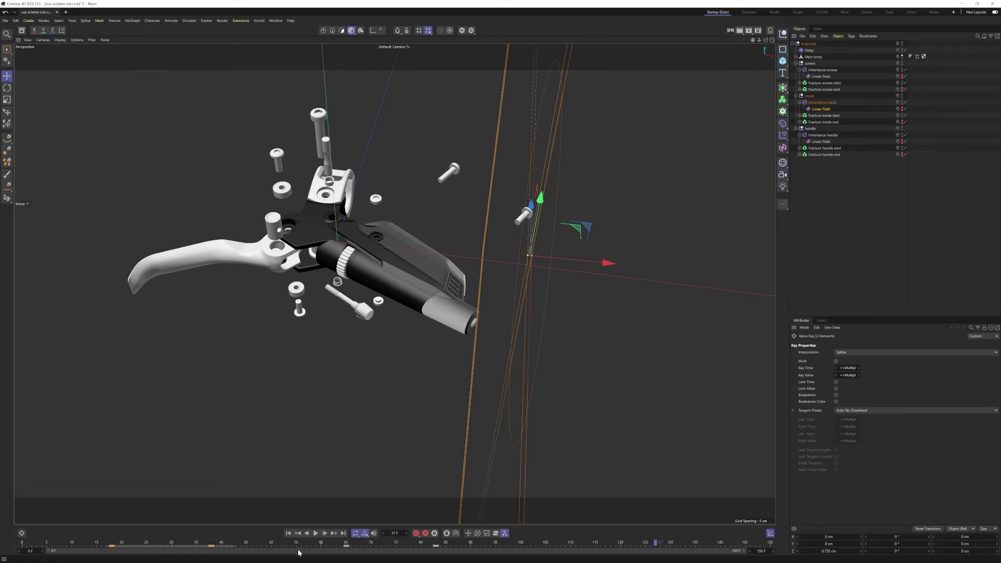
pyautogui.moveTo(326, 547); pyautogui.dragTo(653, 549)
# Play the retimed animation from the first frame and return to the start
pyautogui.click(290, 534)
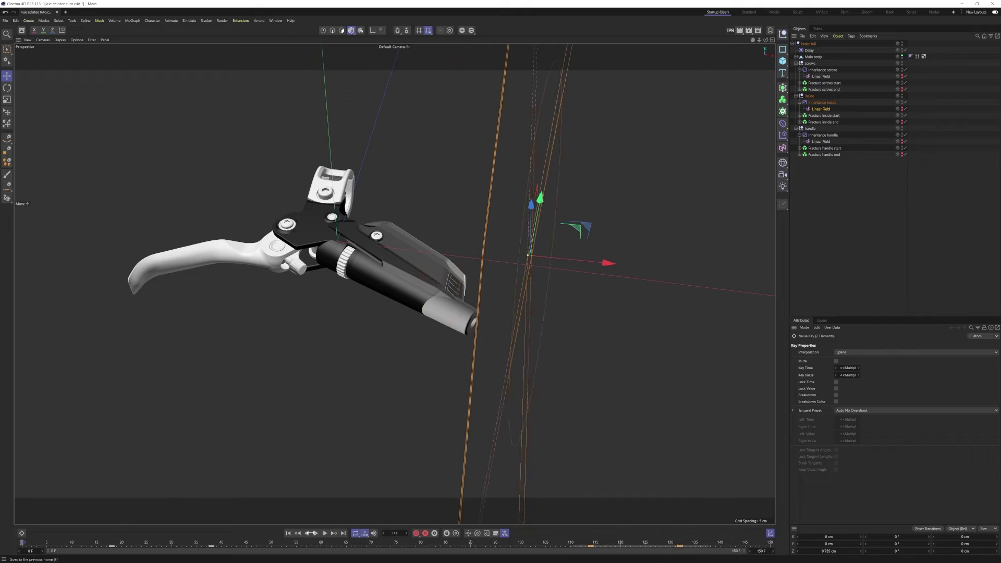
pyautogui.click(315, 534)
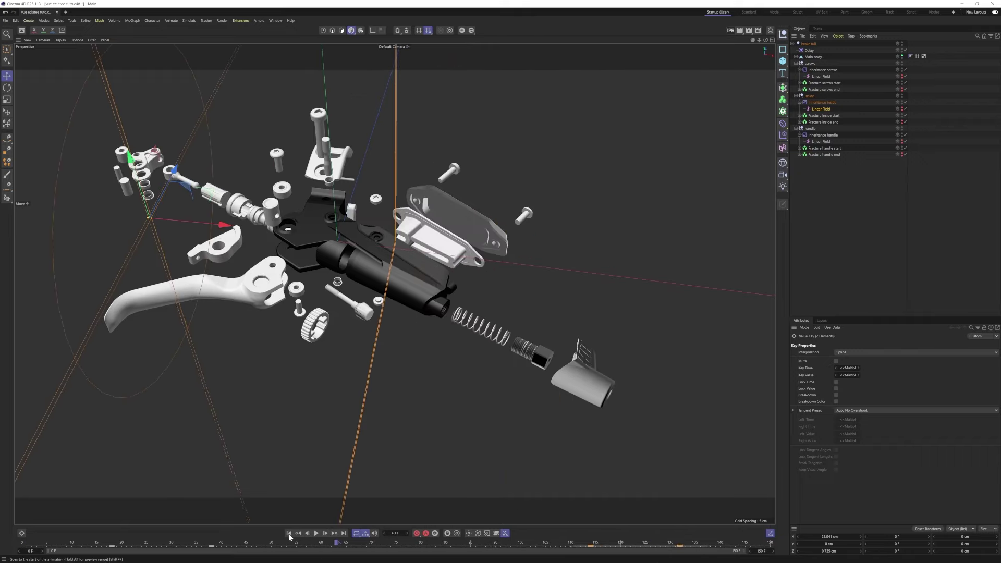
pyautogui.click(288, 534)
# Move the handle Linear Field's opening keys to about frames 36 and 56 and its closing keys to about frames 90 and 108
pyautogui.click(814, 141)
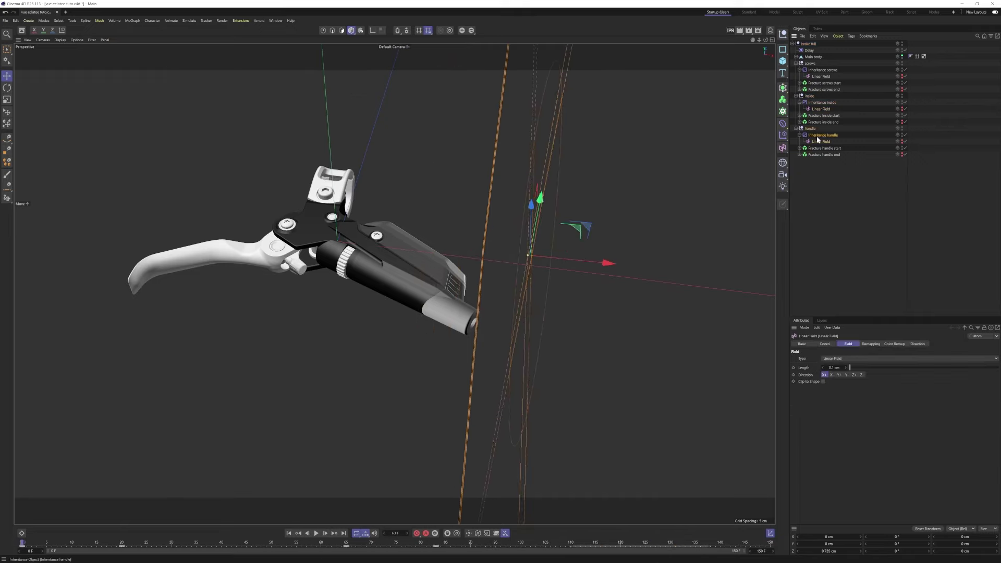
pyautogui.moveTo(438, 545); pyautogui.dragTo(456, 546)
pyautogui.moveTo(448, 545); pyautogui.dragTo(573, 548)
pyautogui.moveTo(208, 547); pyautogui.dragTo(242, 547)
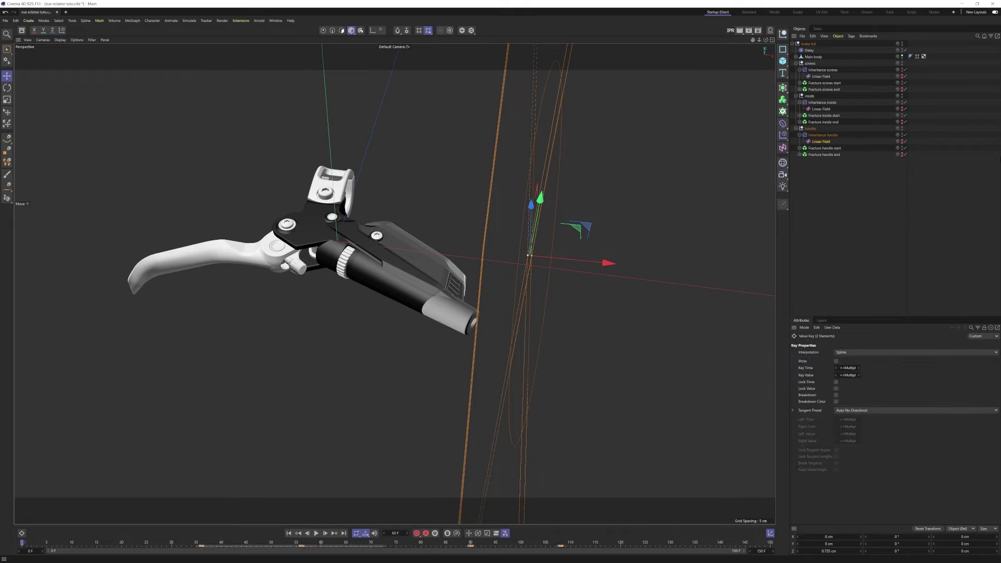